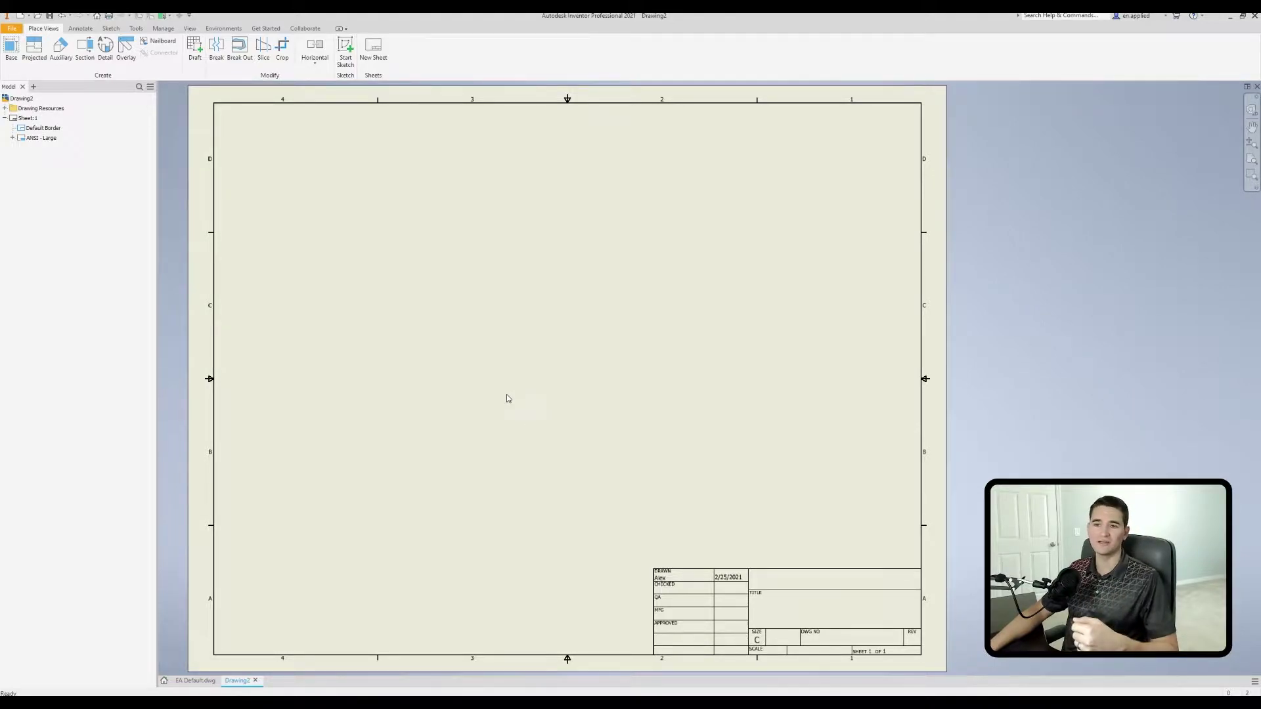
# Close the new-file template chooser unused and show the EA Default.dwg drawing.
pyautogui.click(22, 15)
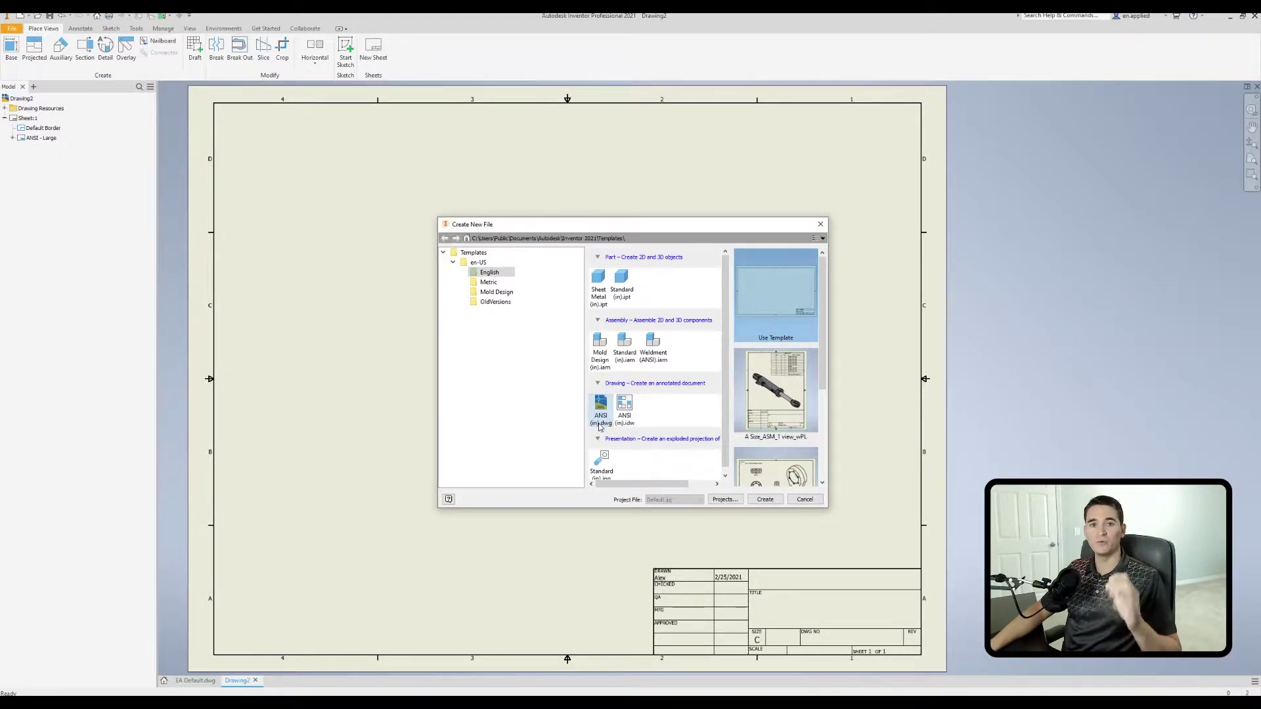
pyautogui.click(804, 501)
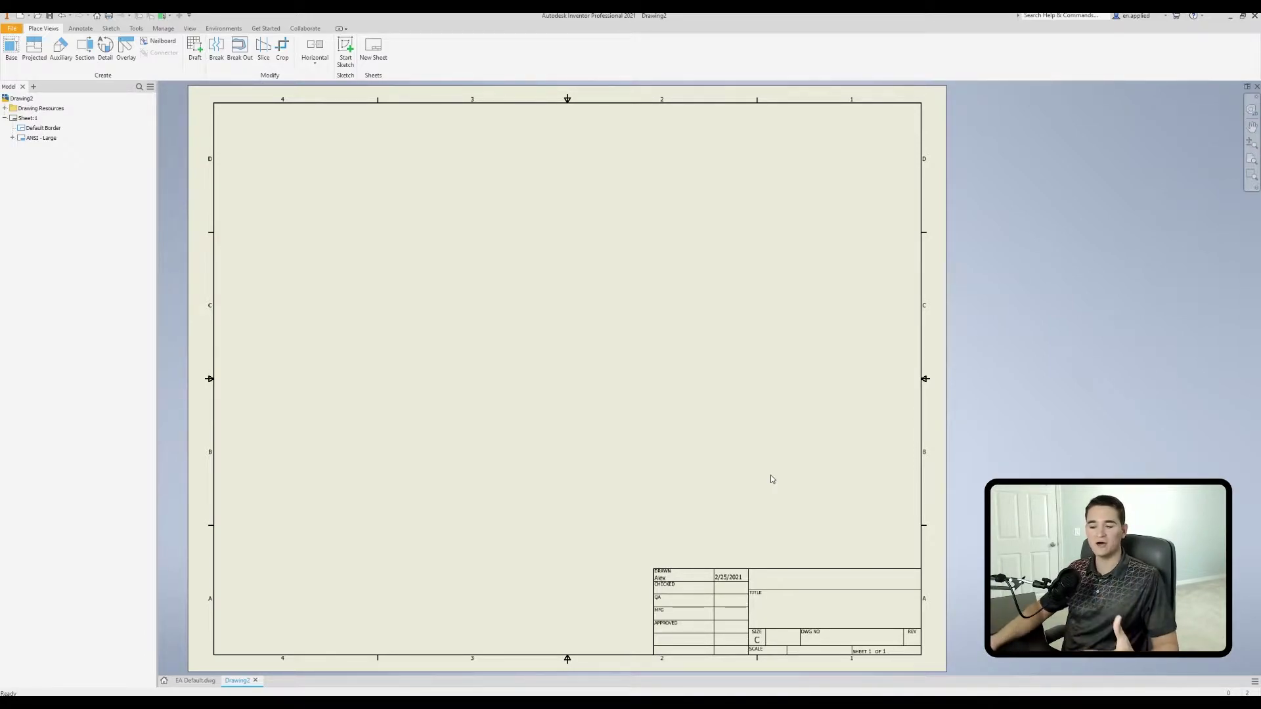
pyautogui.click(201, 680)
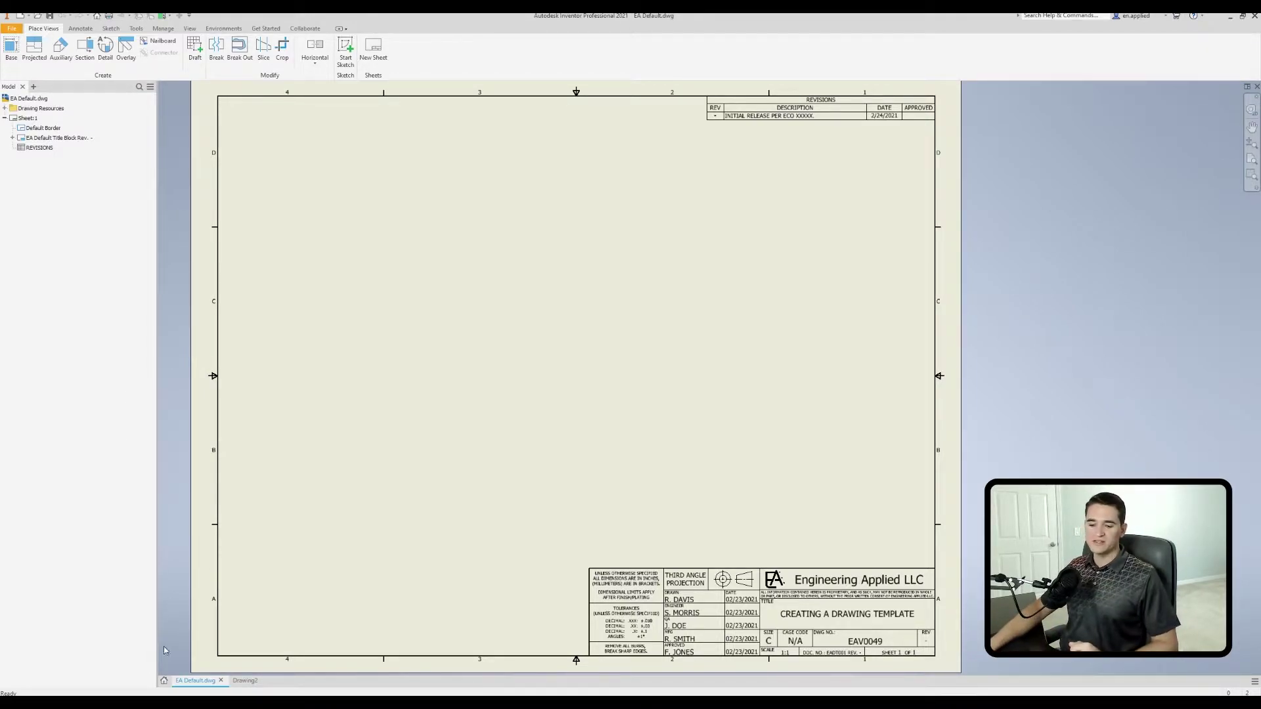
# Start a new default drawing past the style conflict, then list all Advanced Templates on Home.
pyautogui.click(164, 681)
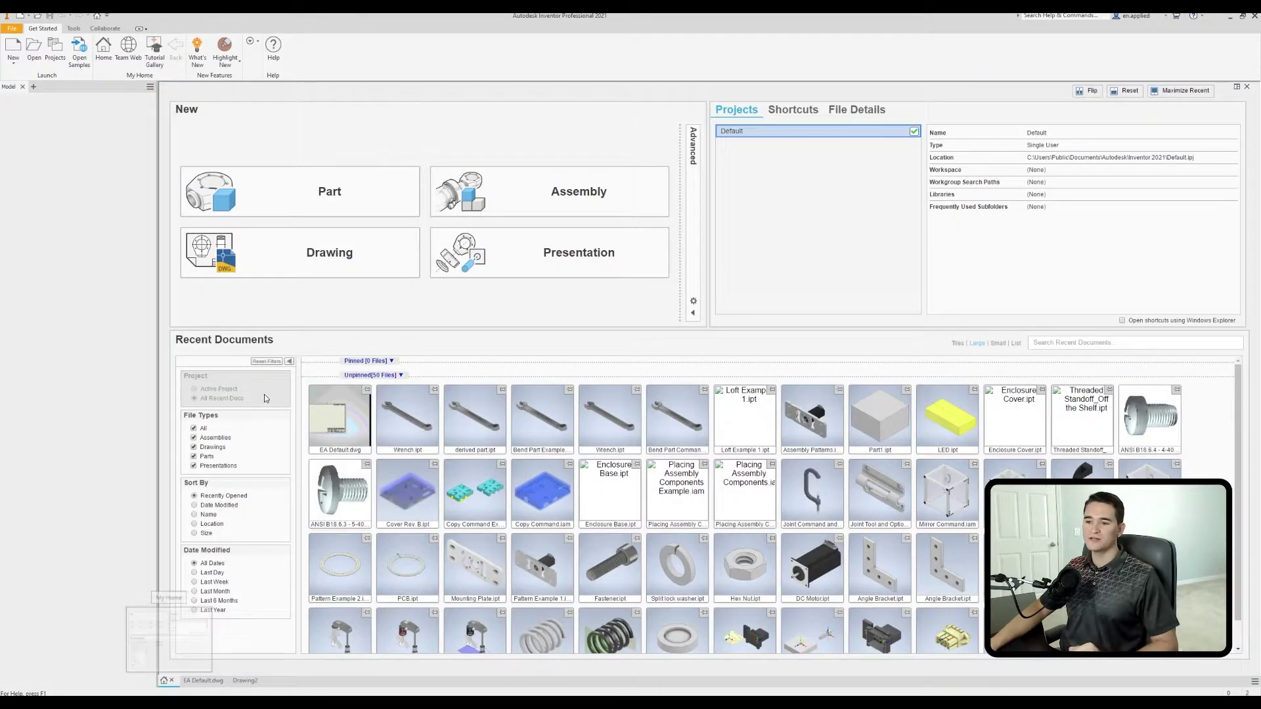
pyautogui.click(314, 269)
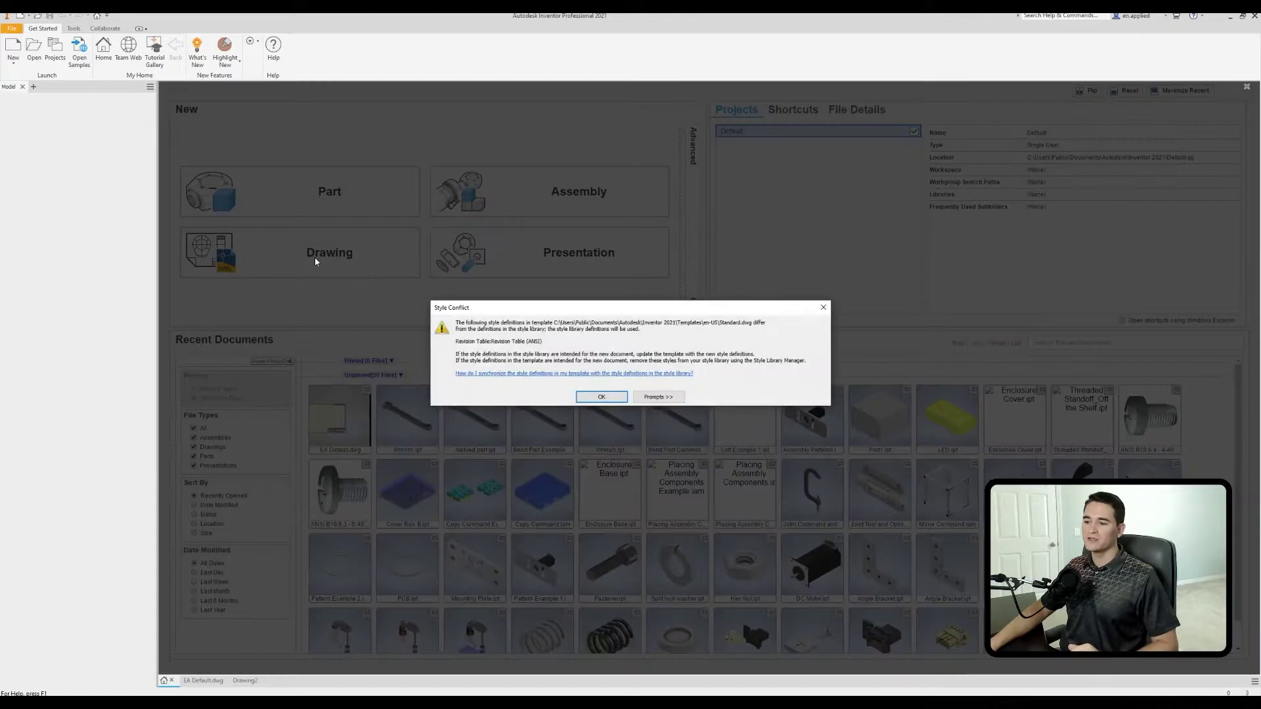
pyautogui.click(584, 400)
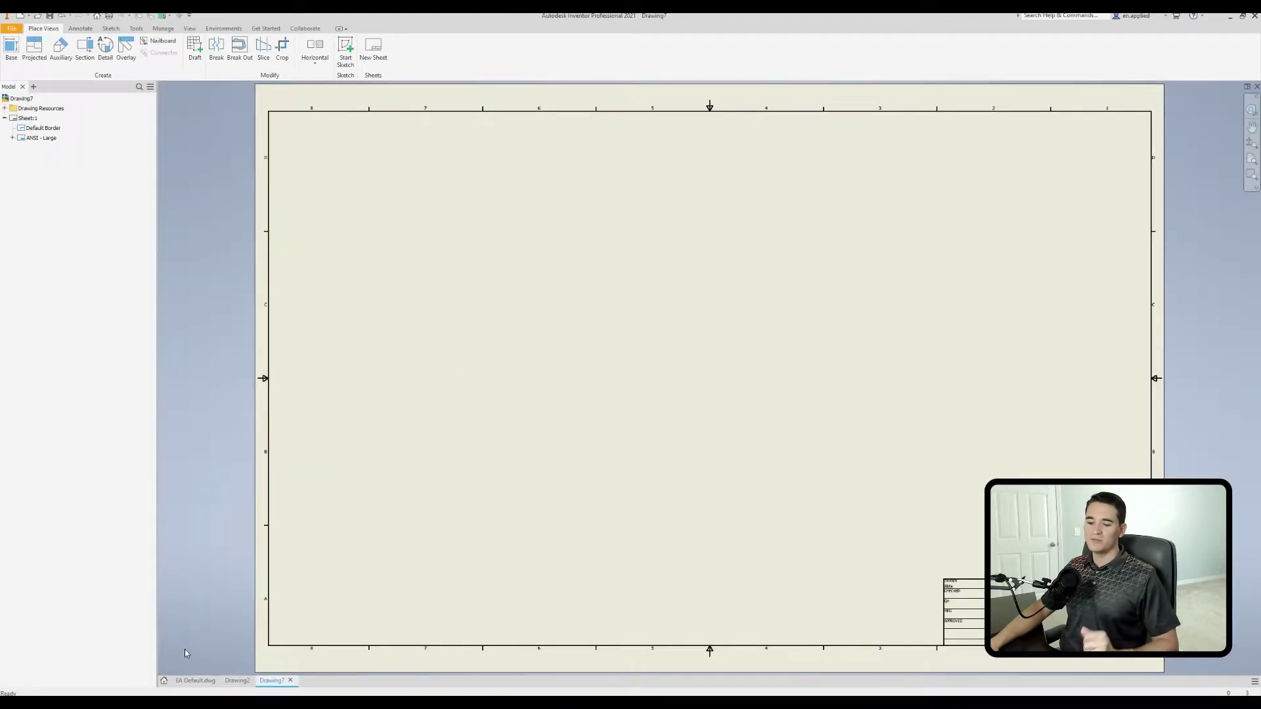
pyautogui.click(164, 681)
pyautogui.click(692, 172)
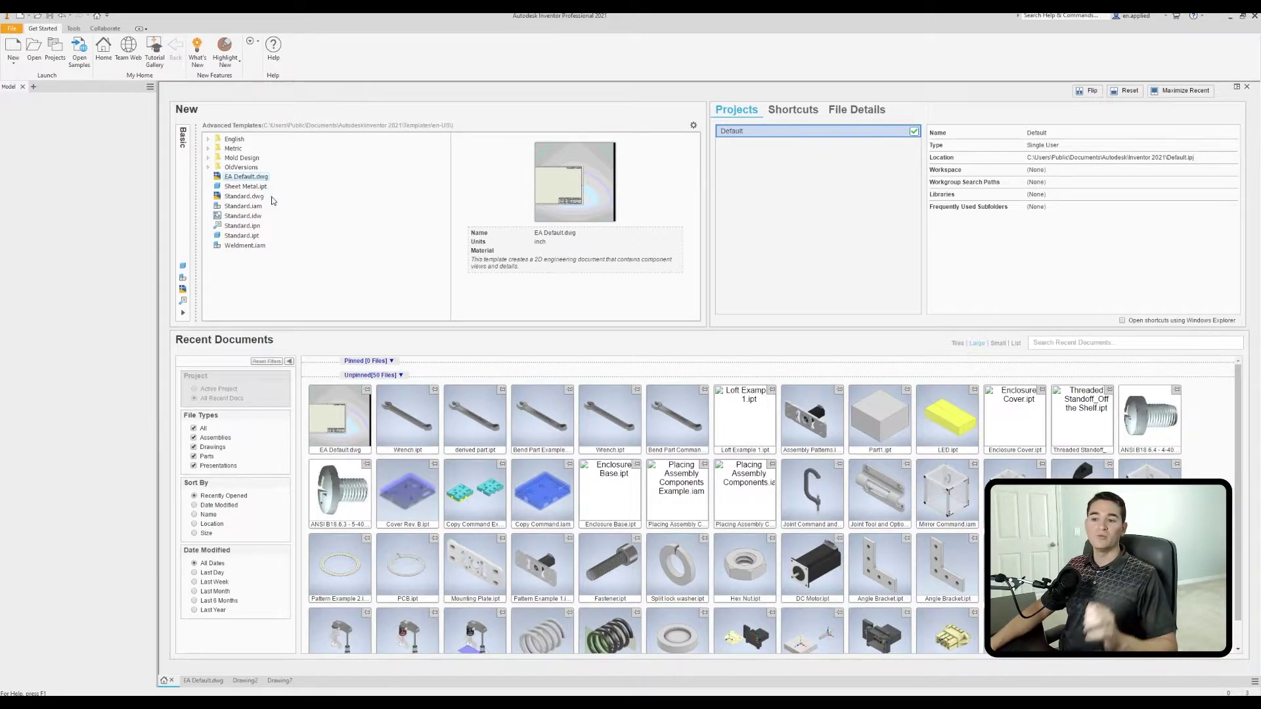
pyautogui.click(183, 189)
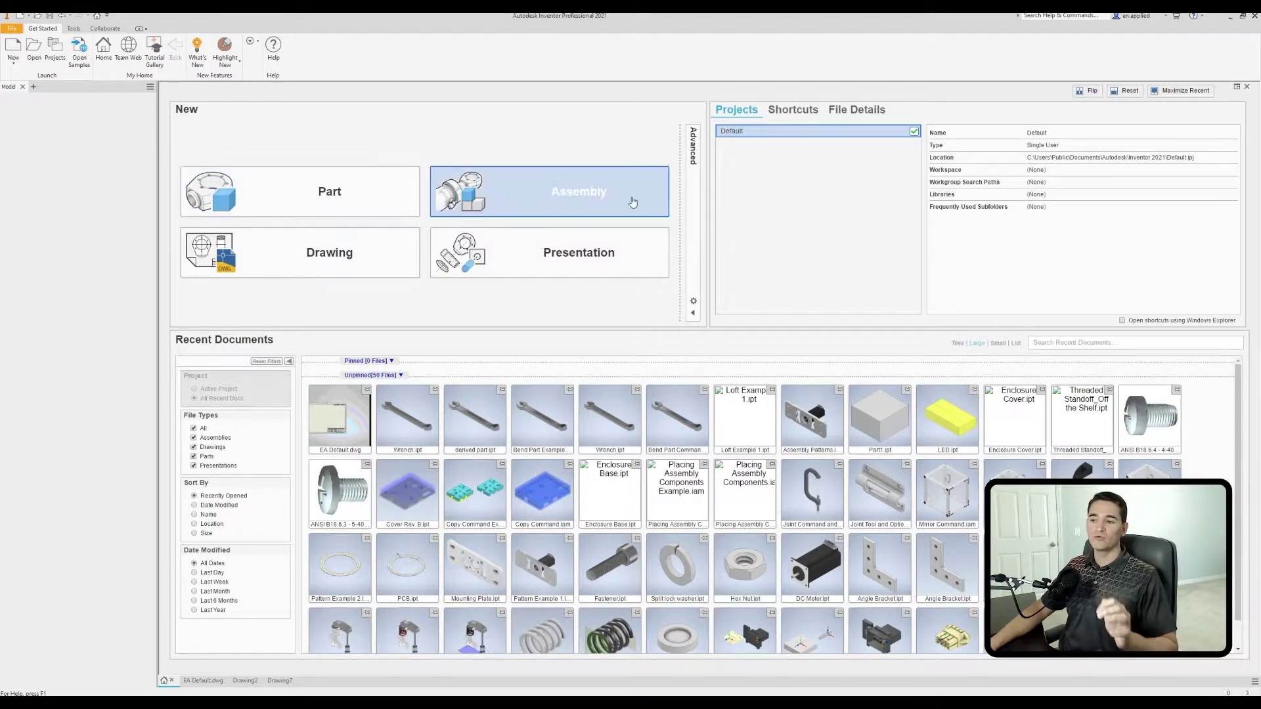
pyautogui.click(692, 164)
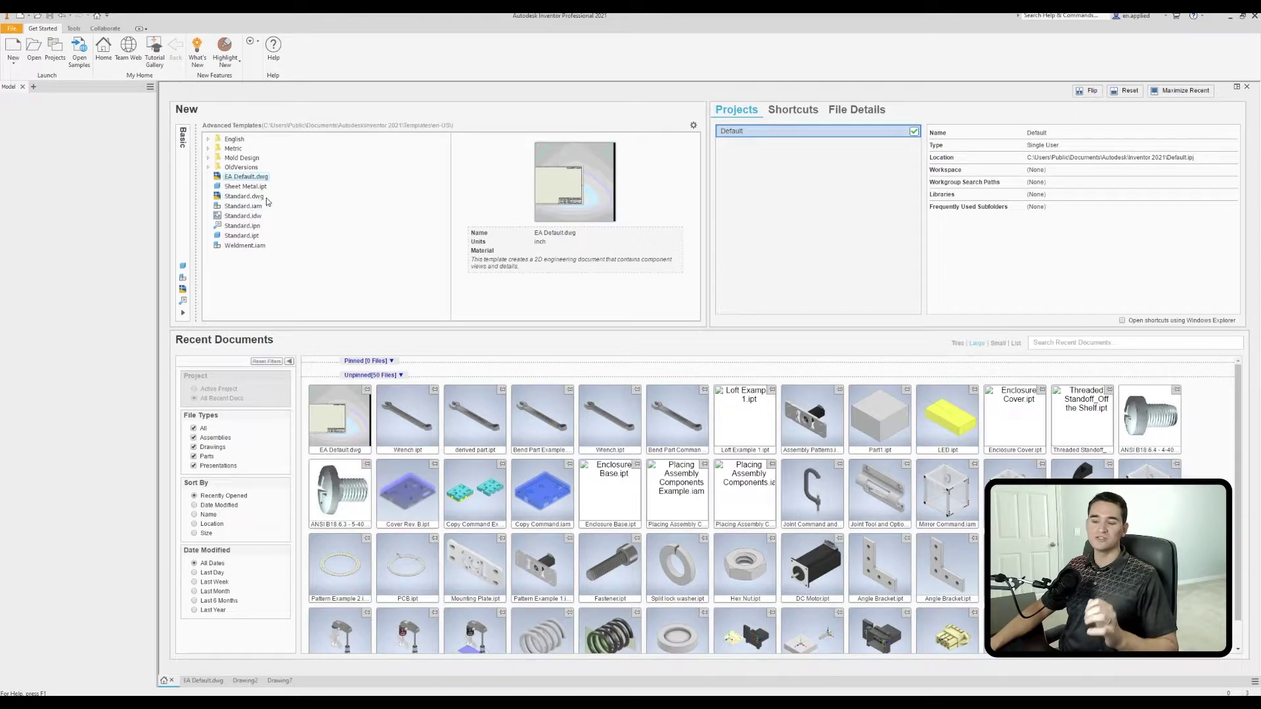
pyautogui.click(187, 195)
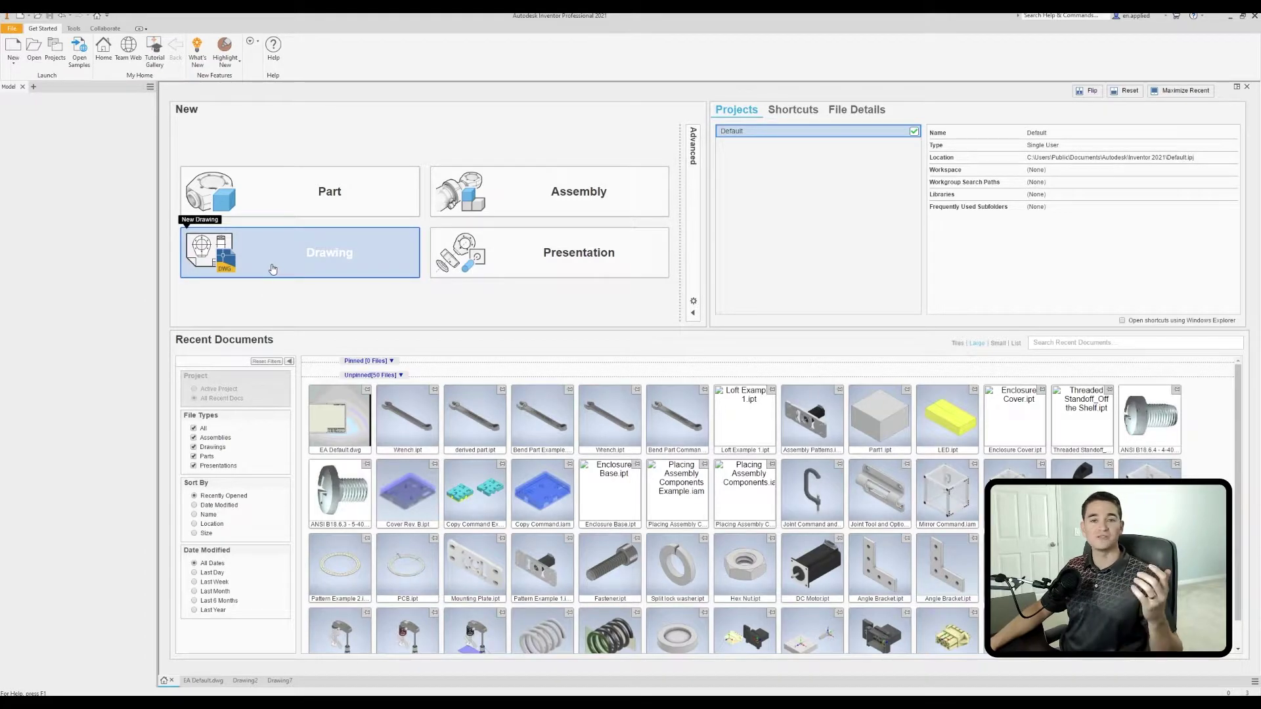
pyautogui.click(693, 176)
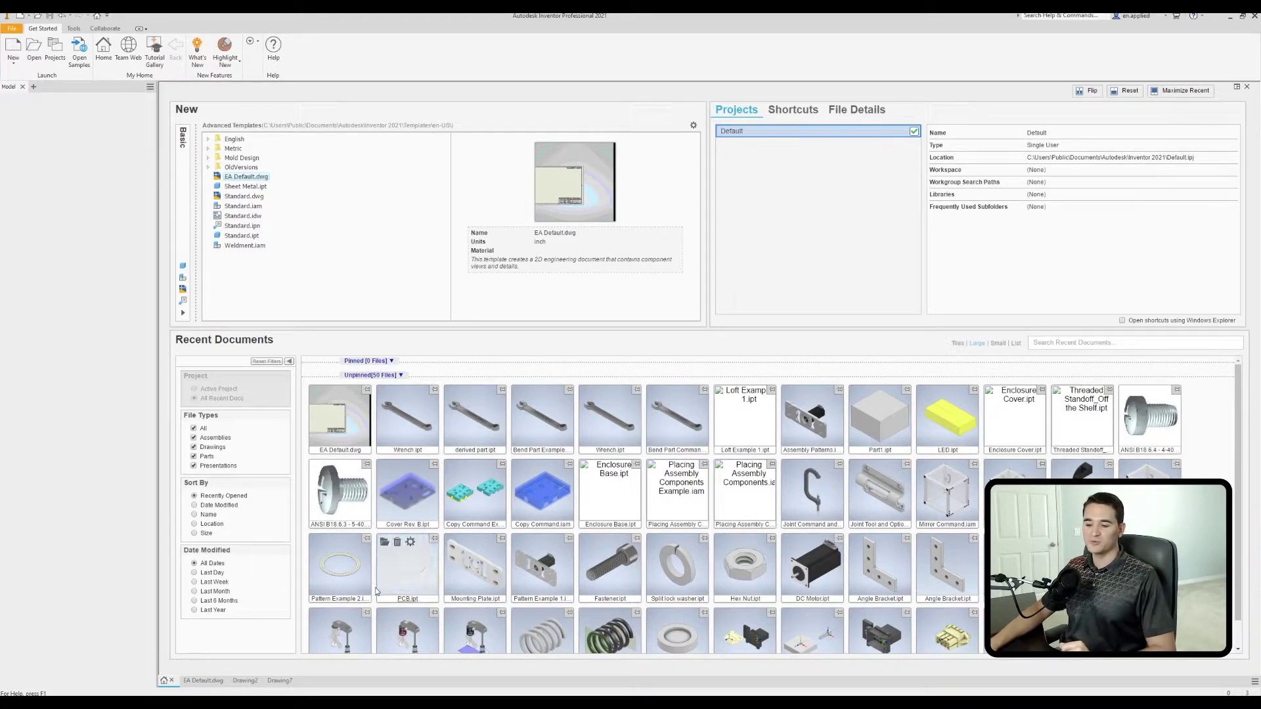
pyautogui.moveTo(350, 703)
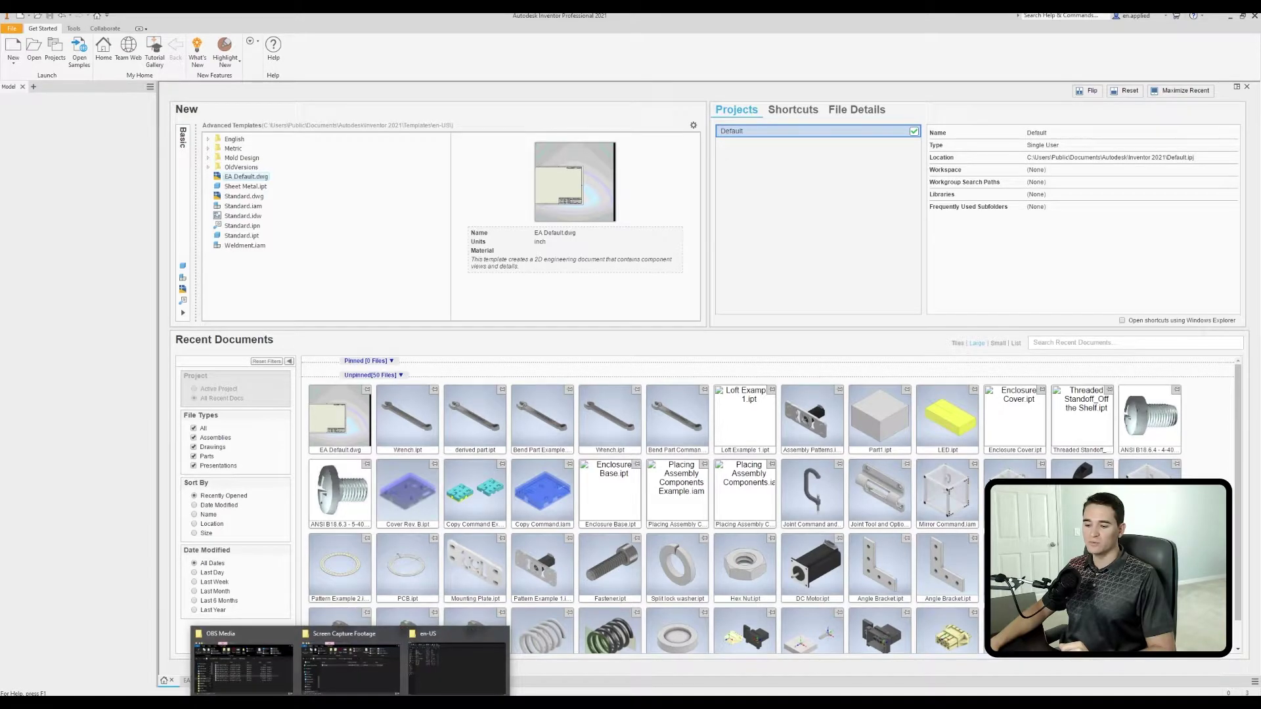
# Copy and paste Standard.dwg within the en-US templates folder.
pyautogui.click(432, 666)
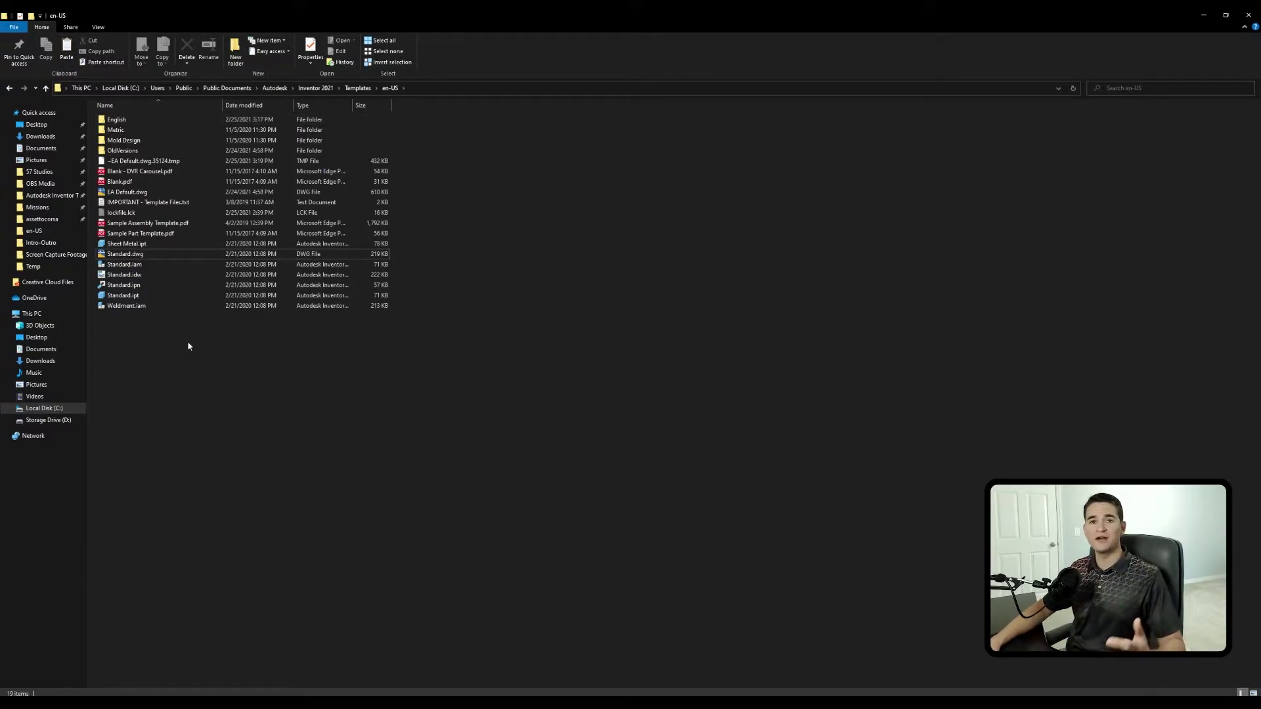
pyautogui.click(164, 254)
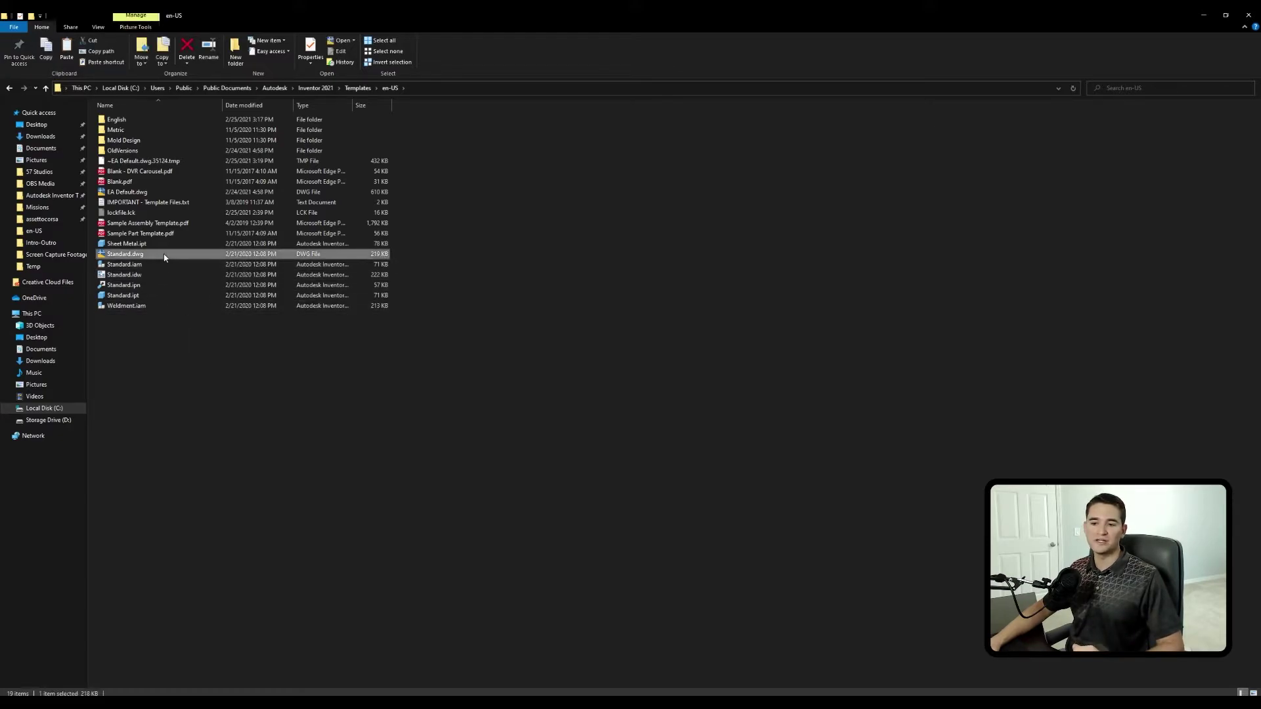
pyautogui.rightClick(165, 256)
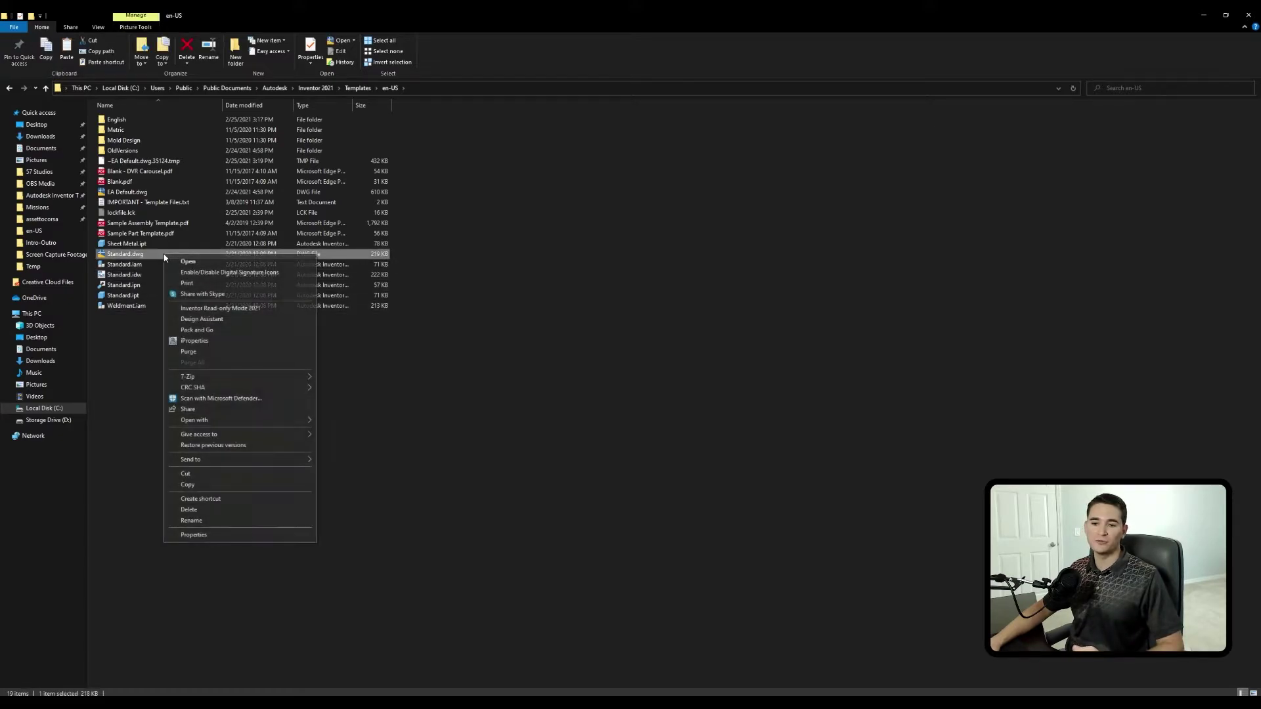
pyautogui.click(226, 484)
pyautogui.rightClick(149, 338)
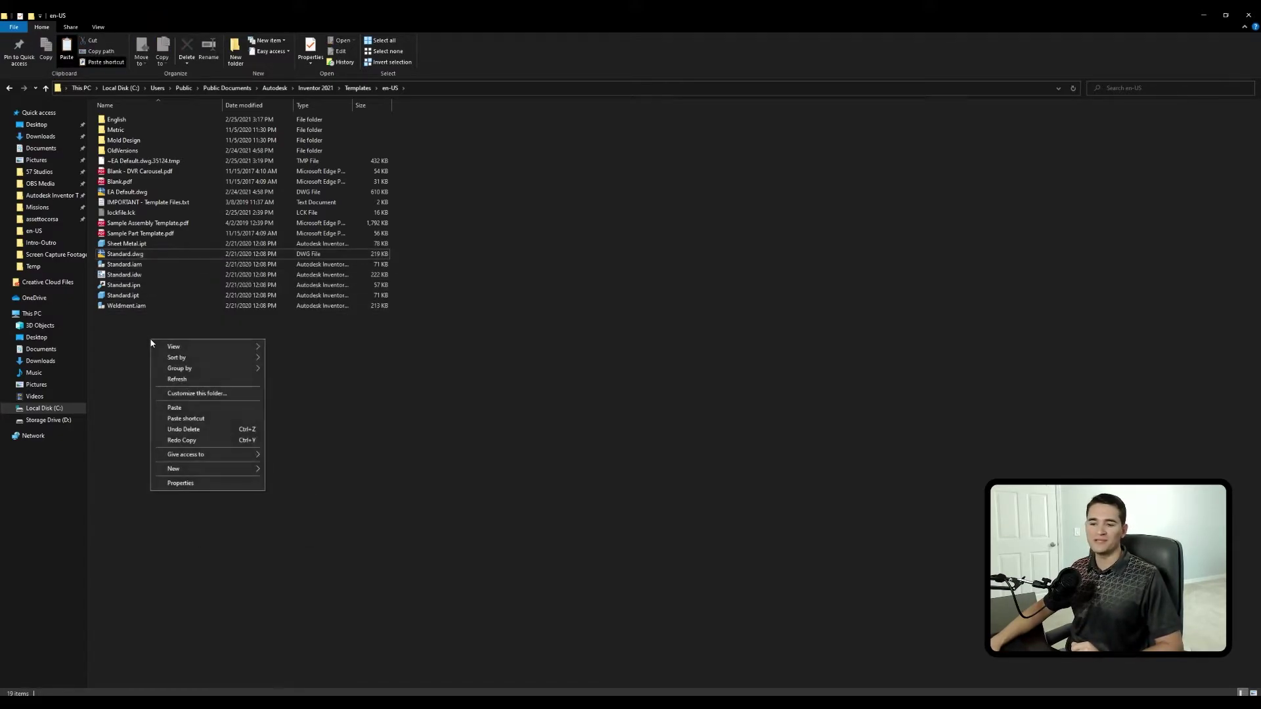
pyautogui.click(193, 410)
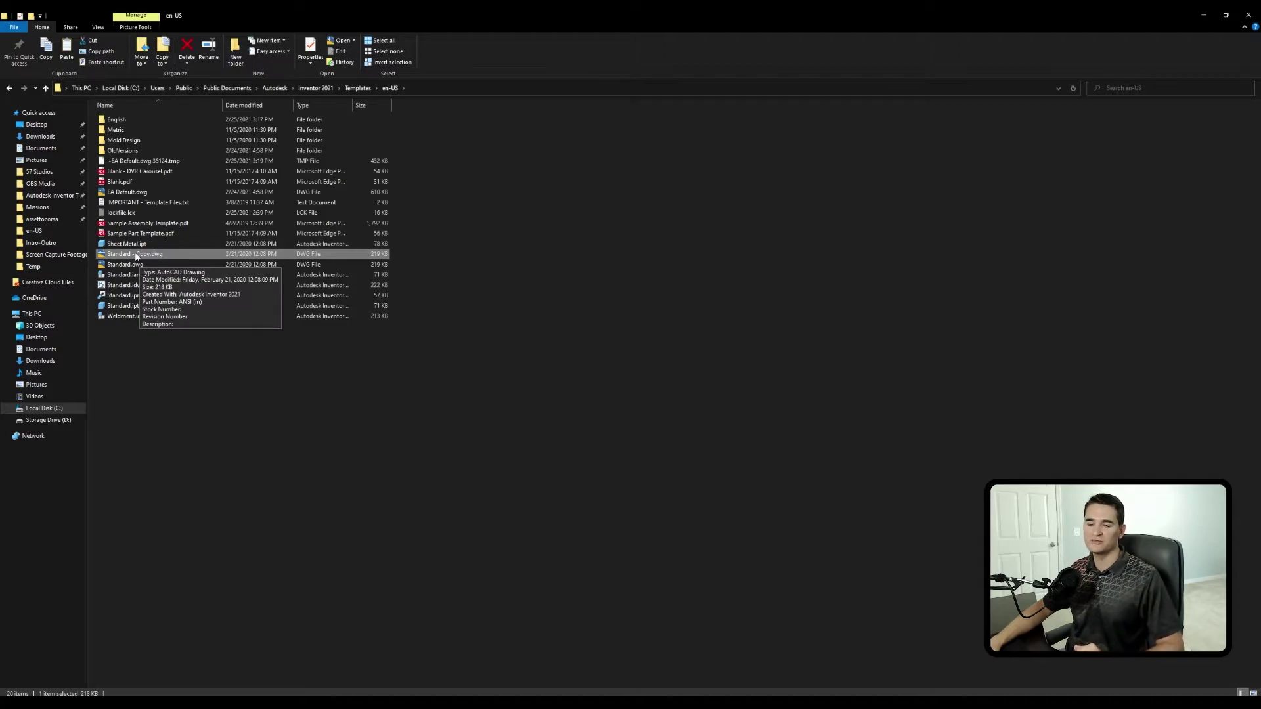
# Rename the pasted copy to Custom Template.dwg.
pyautogui.rightClick(136, 257)
pyautogui.click(182, 519)
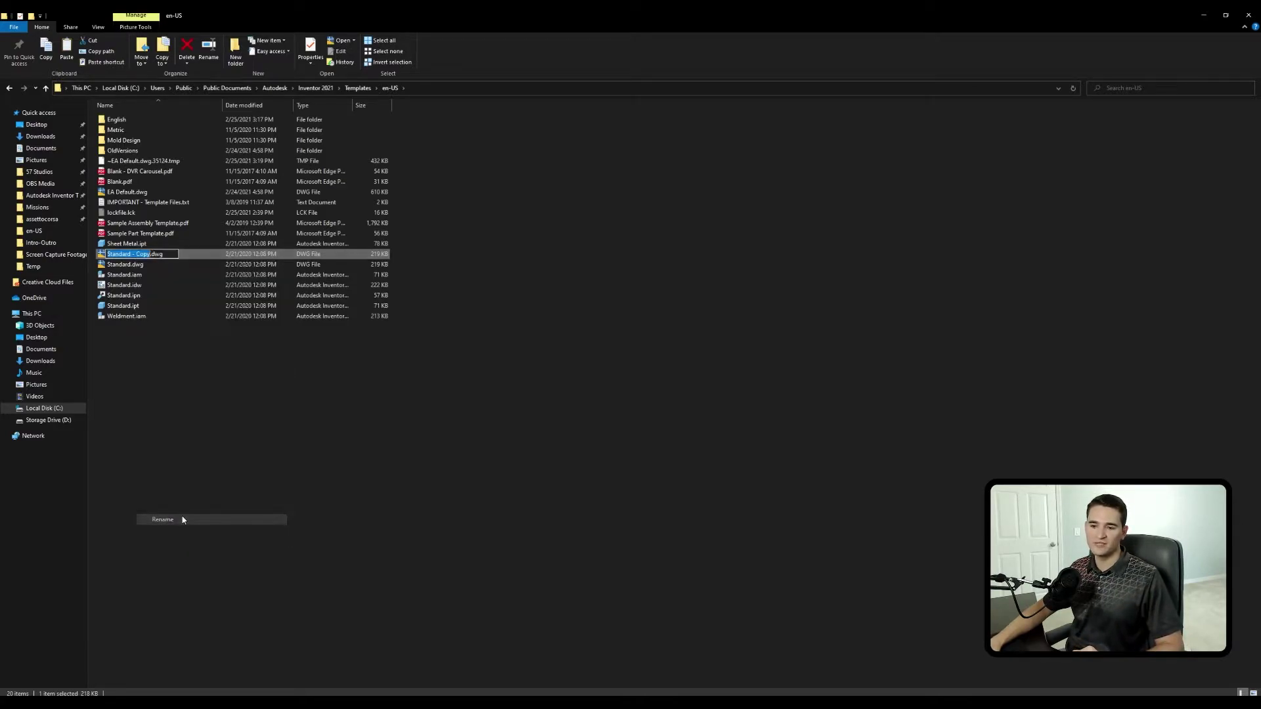
pyautogui.write('Custom Tem')
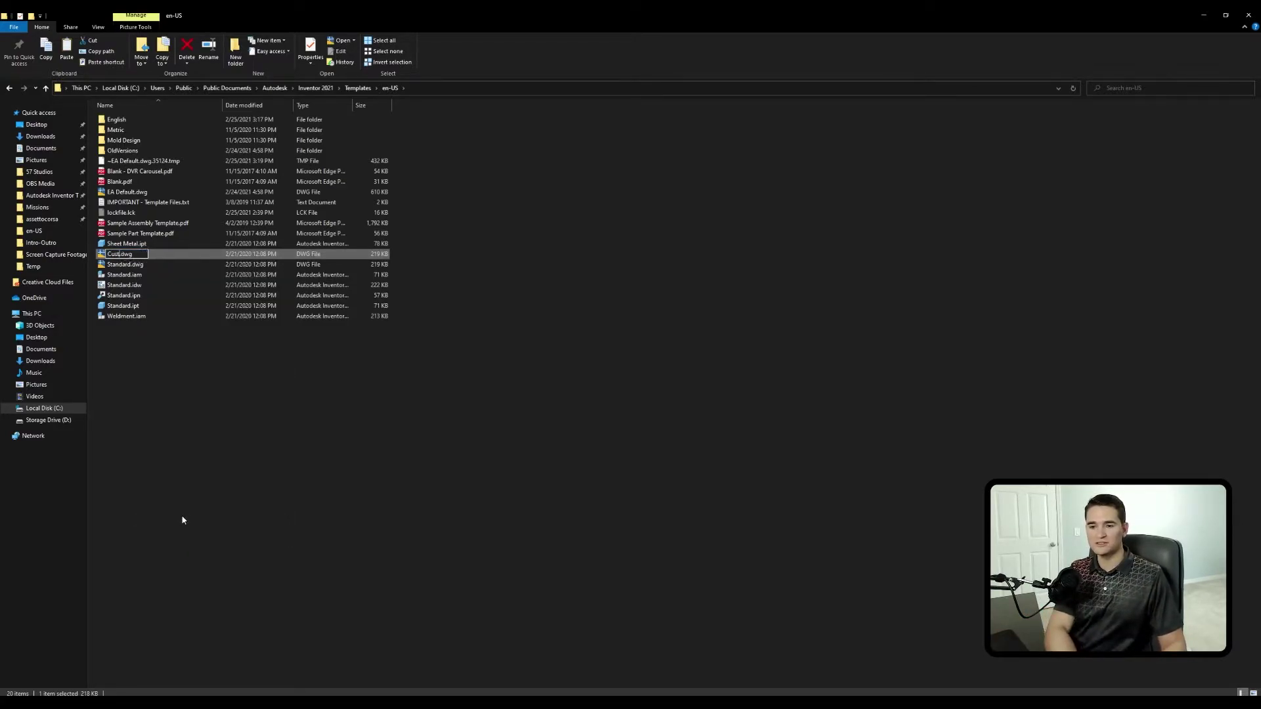
pyautogui.write('plate')
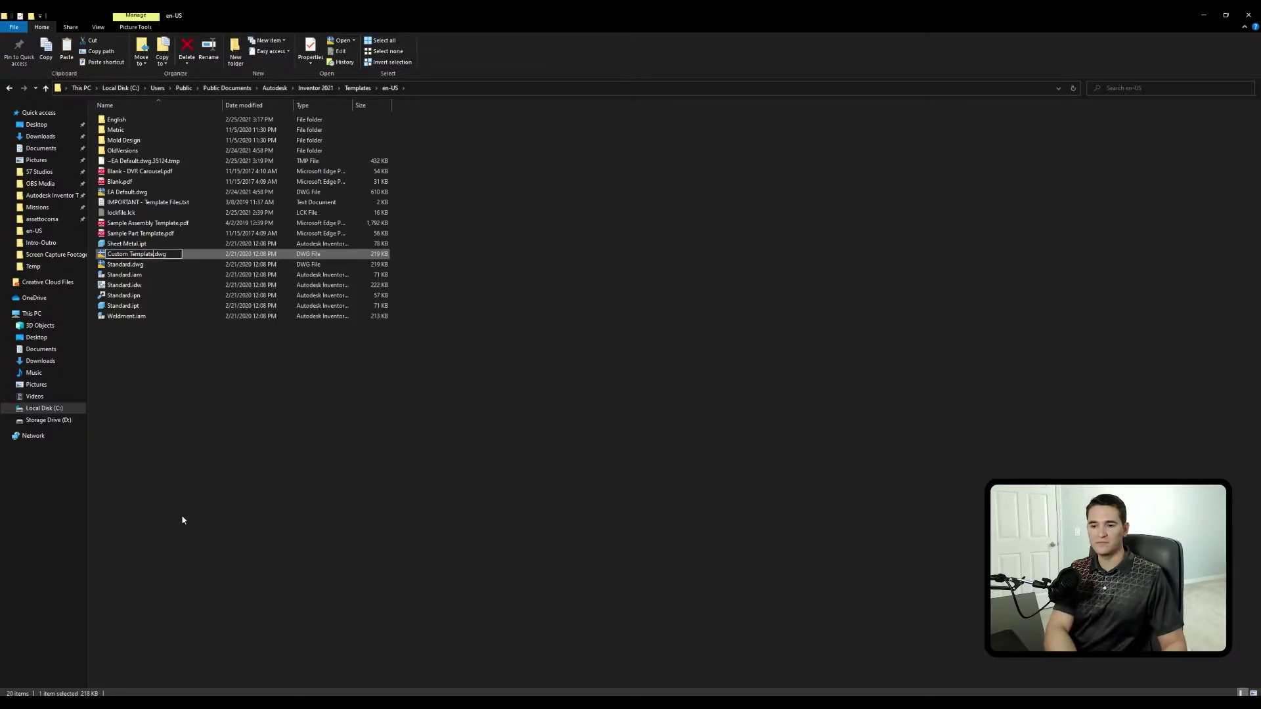
pyautogui.press('Return')
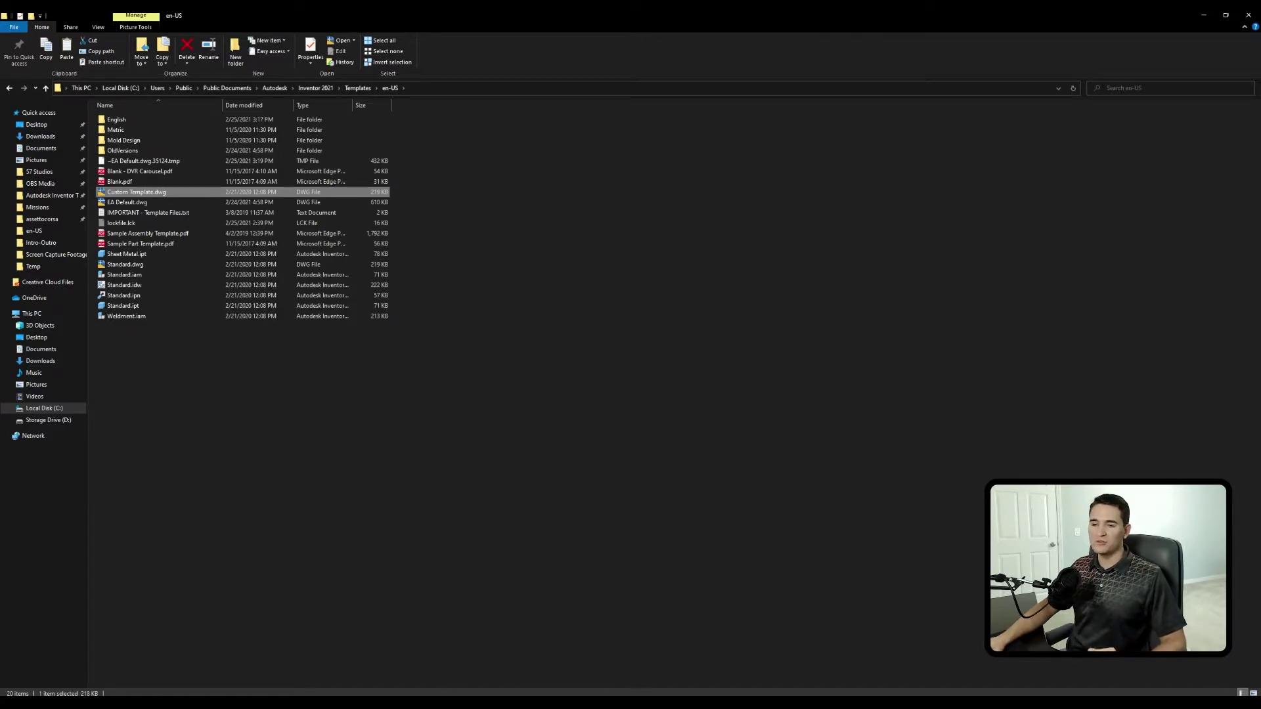
pyautogui.hotkey('alt', 'Tab')
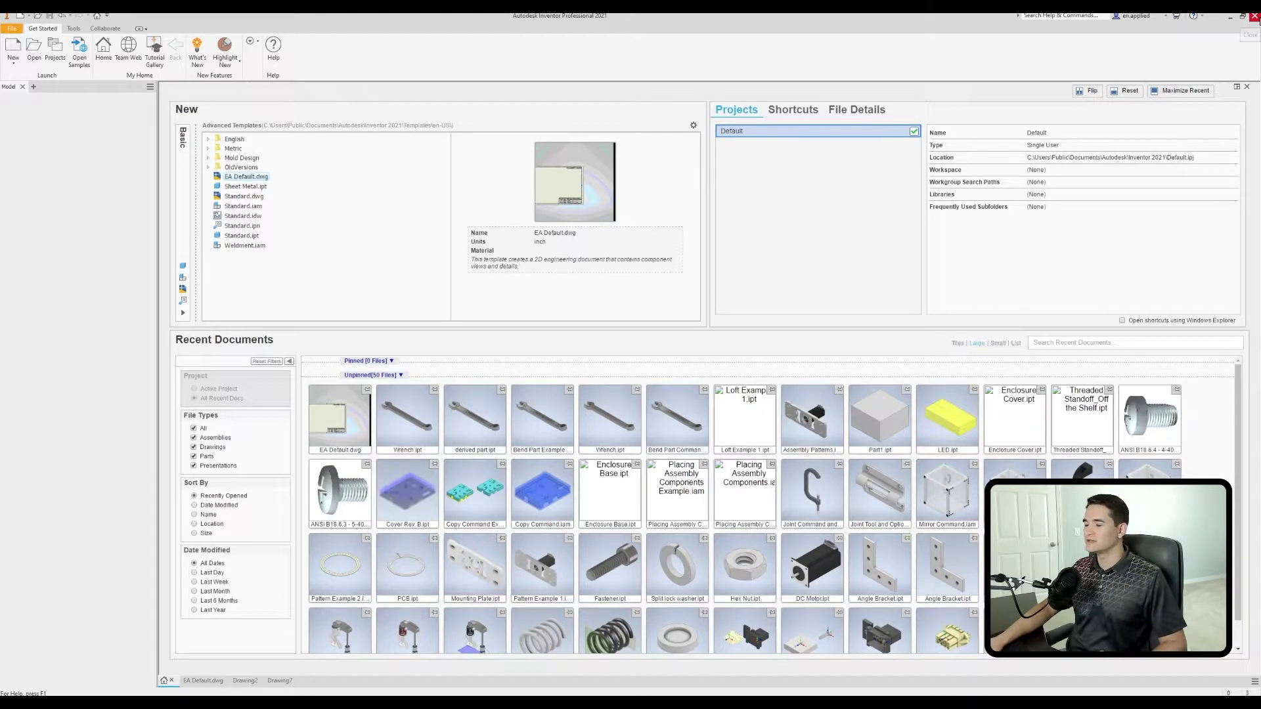
# Refresh the Home template list so Custom Template.dwg appears, then return to the templates folder.
pyautogui.click(1254, 16)
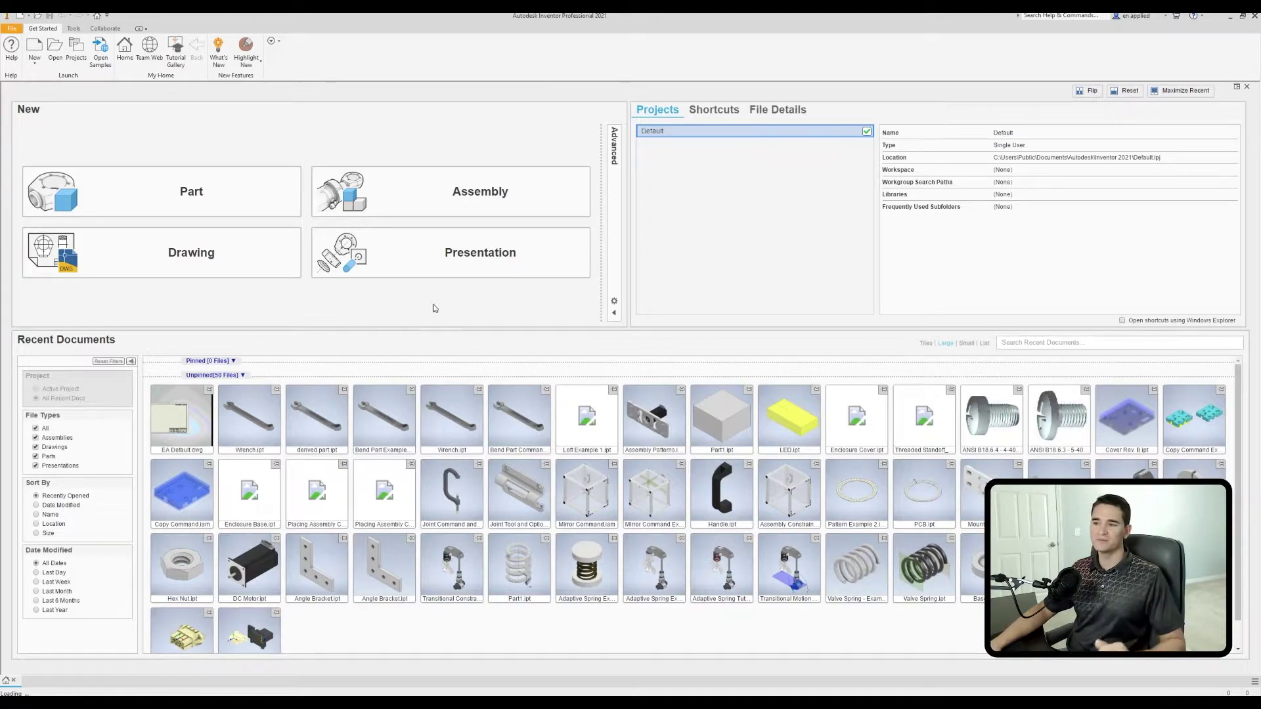
pyautogui.click(615, 189)
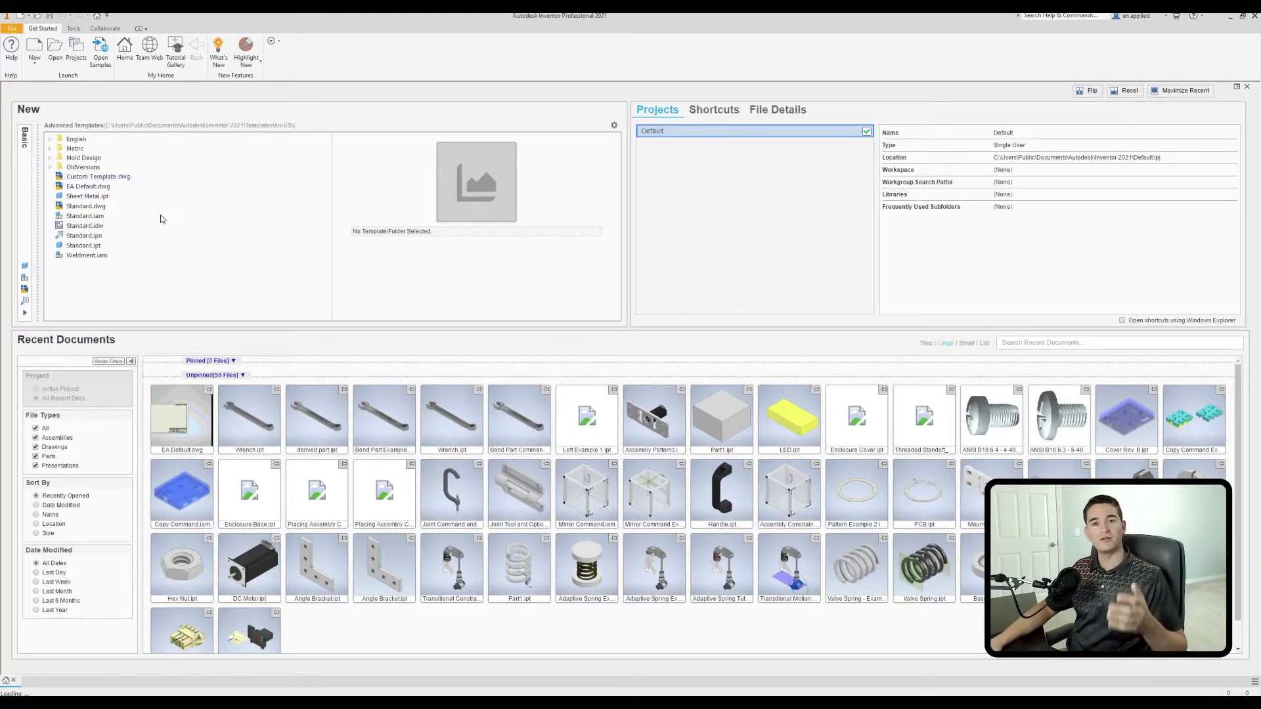
pyautogui.moveTo(402, 687)
pyautogui.click(437, 666)
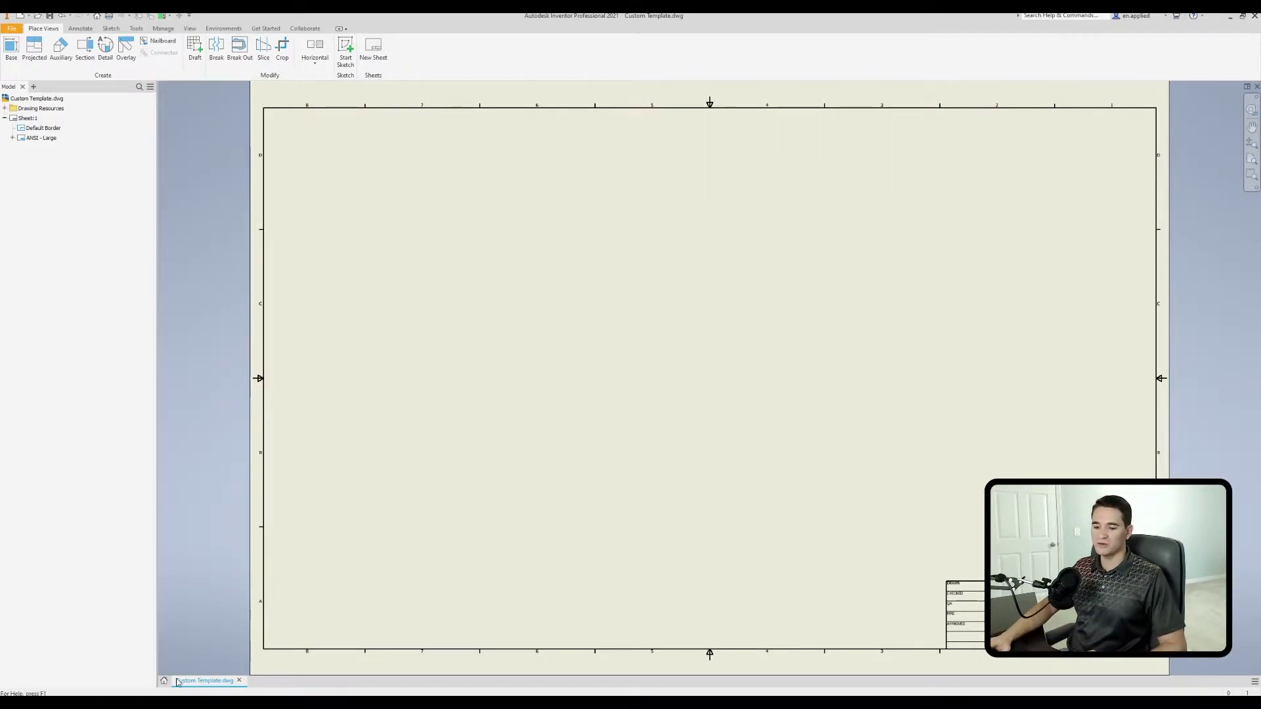
# Close the Custom Template.dwg document without saving changes.
pyautogui.click(165, 681)
pyautogui.click(239, 681)
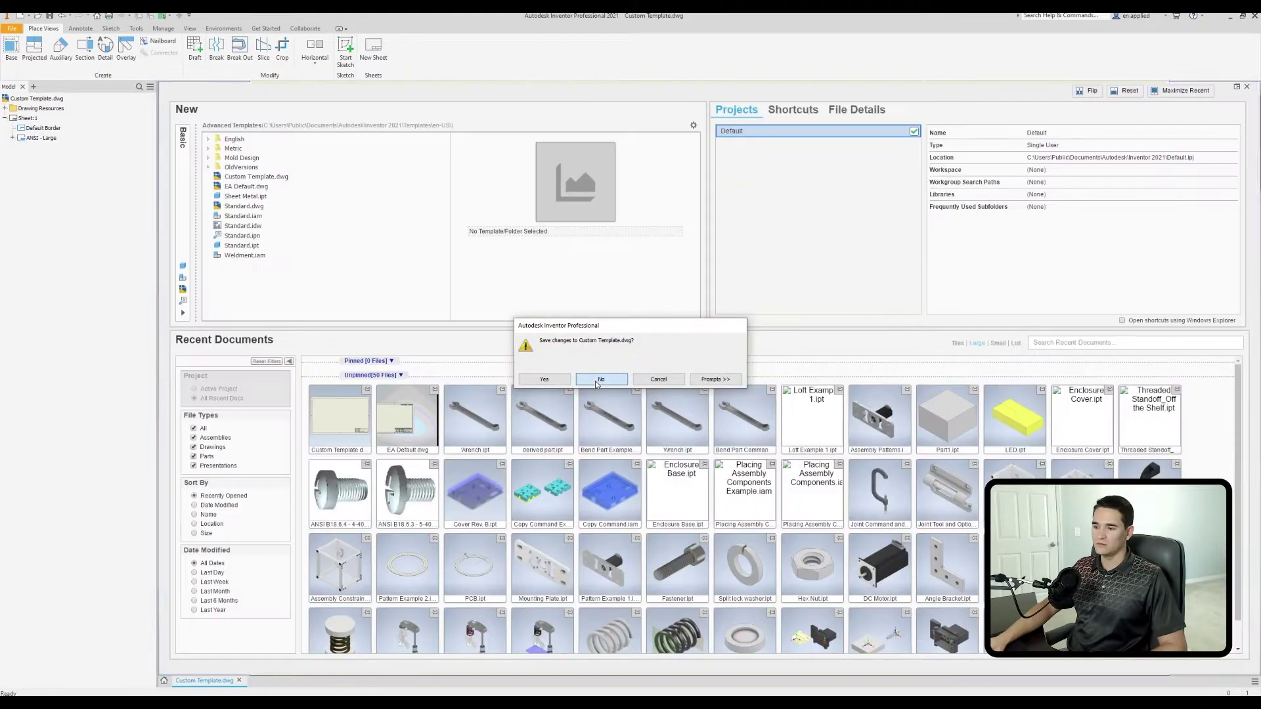
pyautogui.click(601, 379)
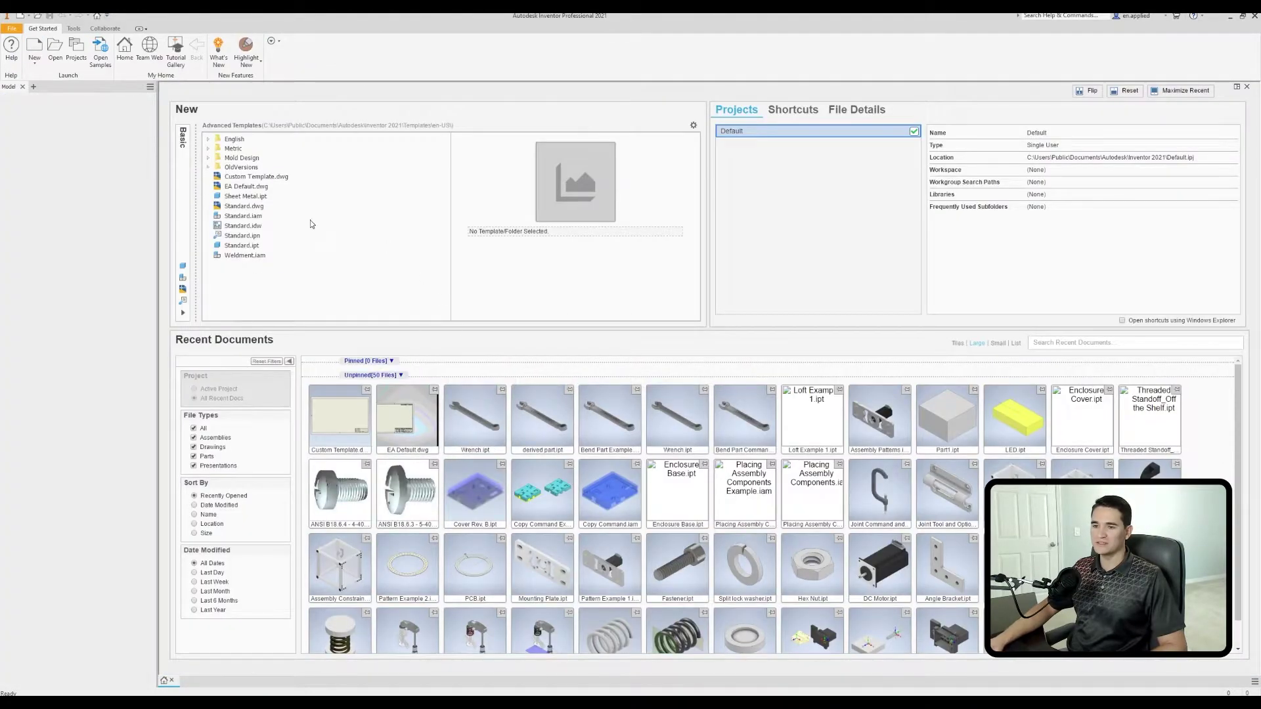
# Start a new drawing from Custom Template.dwg, accepting the style conflict, and return Home.
pyautogui.doubleClick(275, 179)
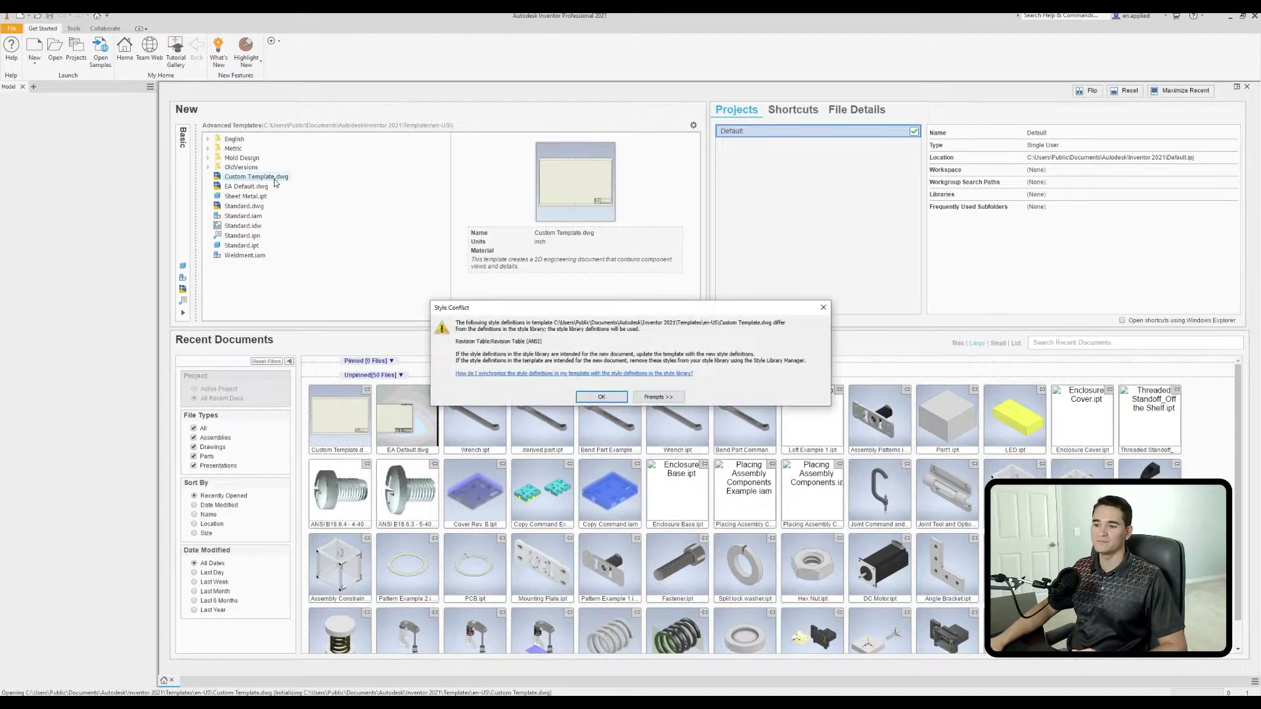
pyautogui.click(599, 397)
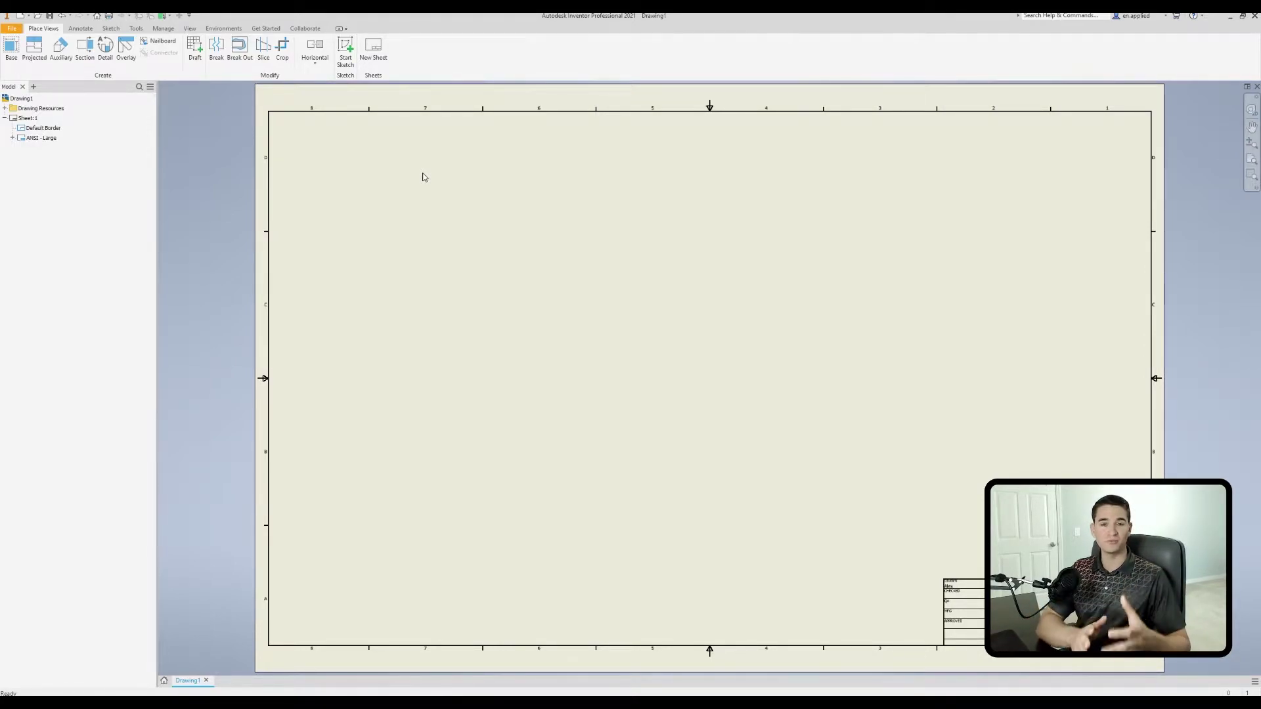
pyautogui.click(163, 681)
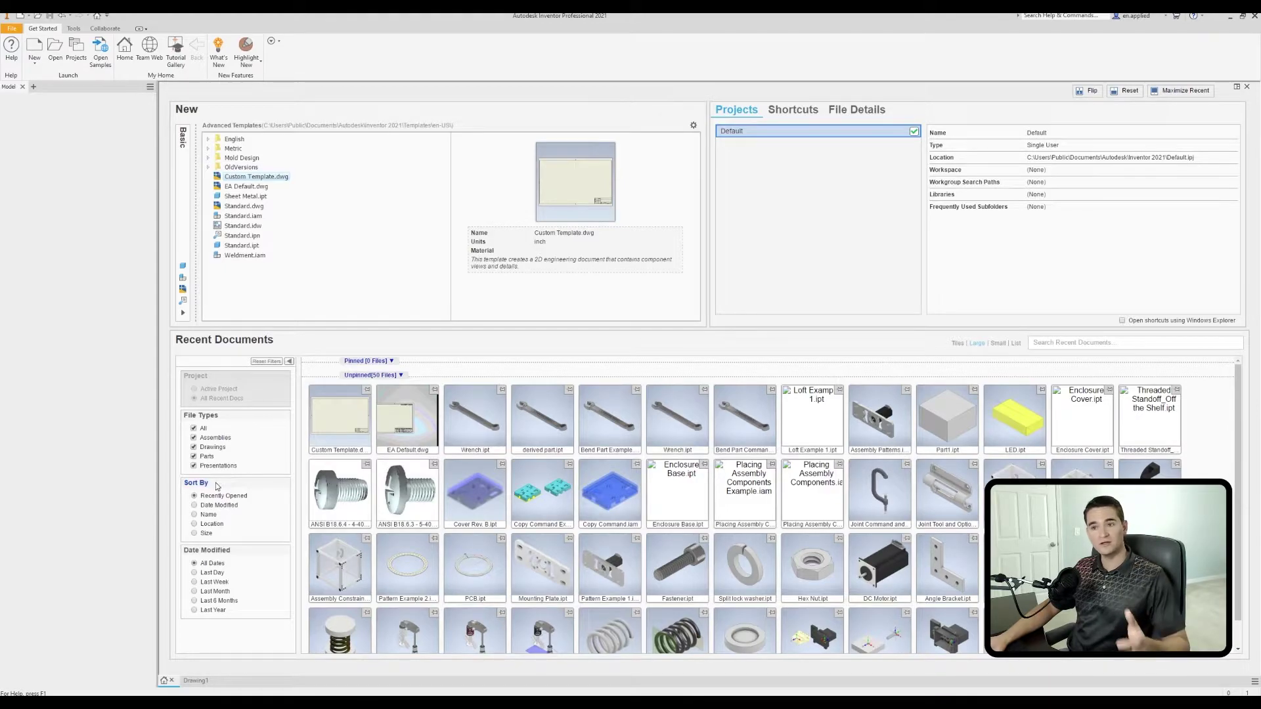
# Open Custom Template.dwg directly from the en-US templates folder.
pyautogui.click(55, 57)
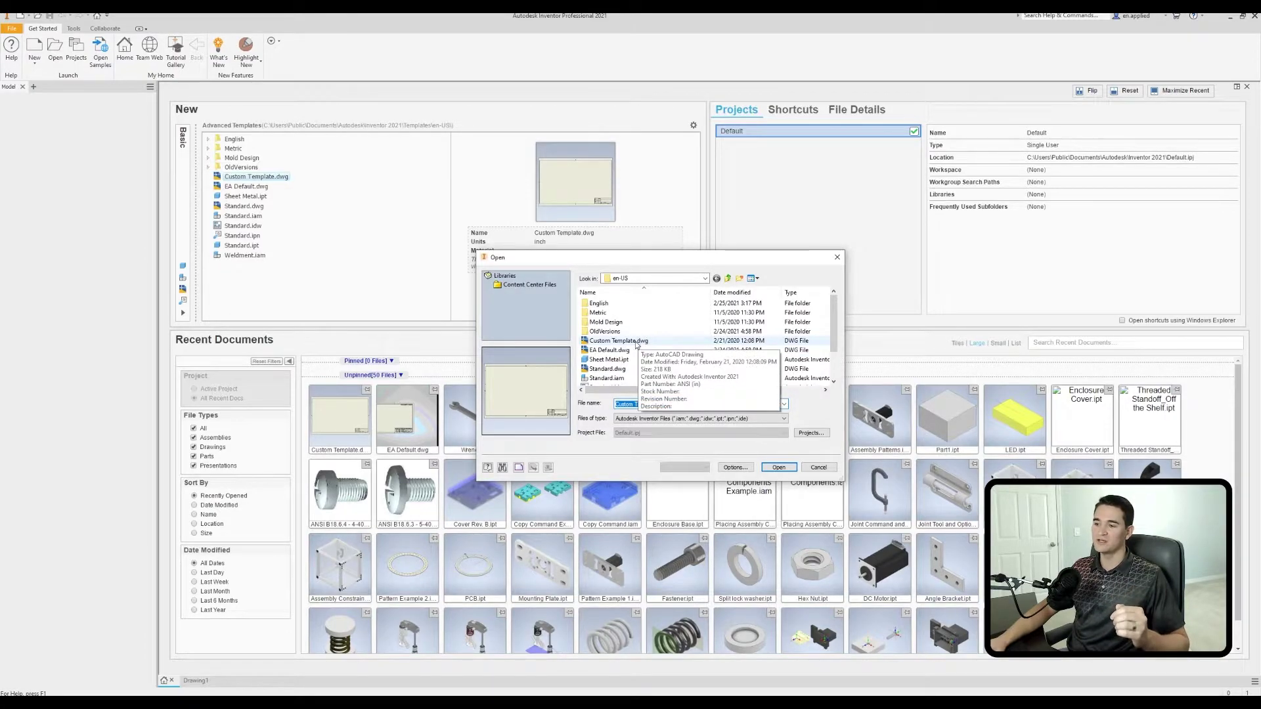
pyautogui.doubleClick(635, 342)
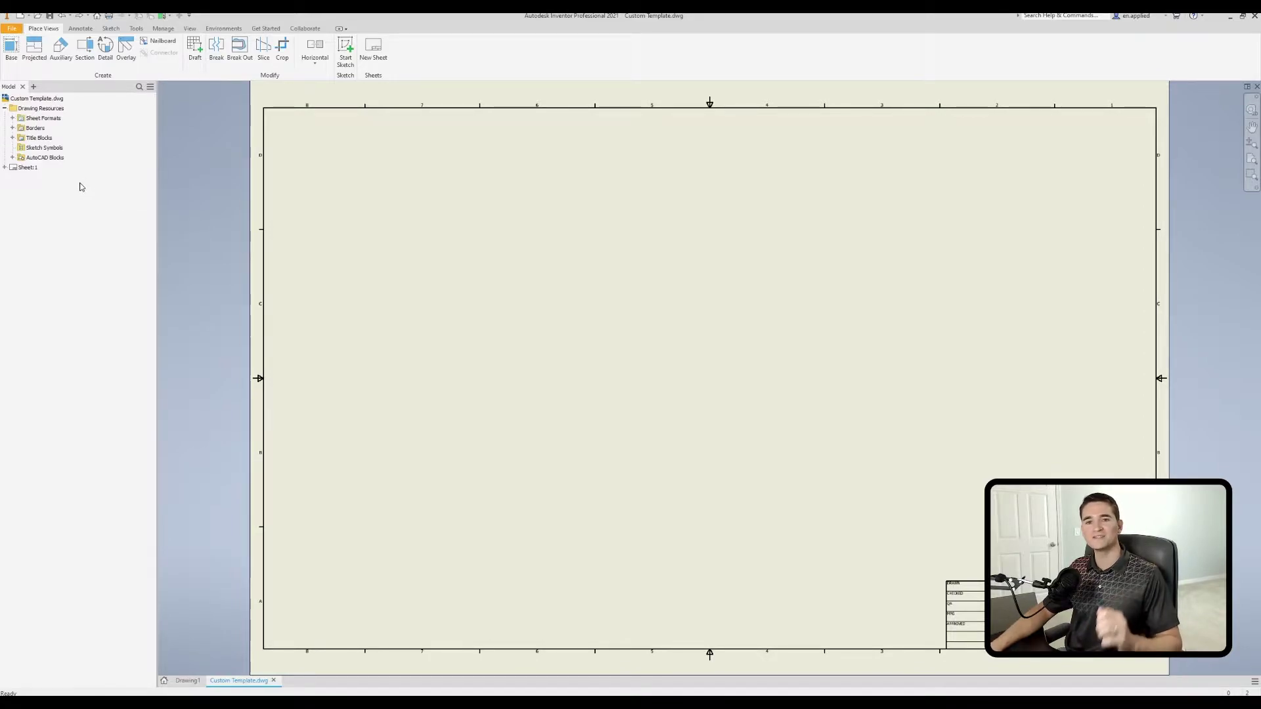
# Edit Sheet:1 and change its size from D to C.
pyautogui.rightClick(27, 168)
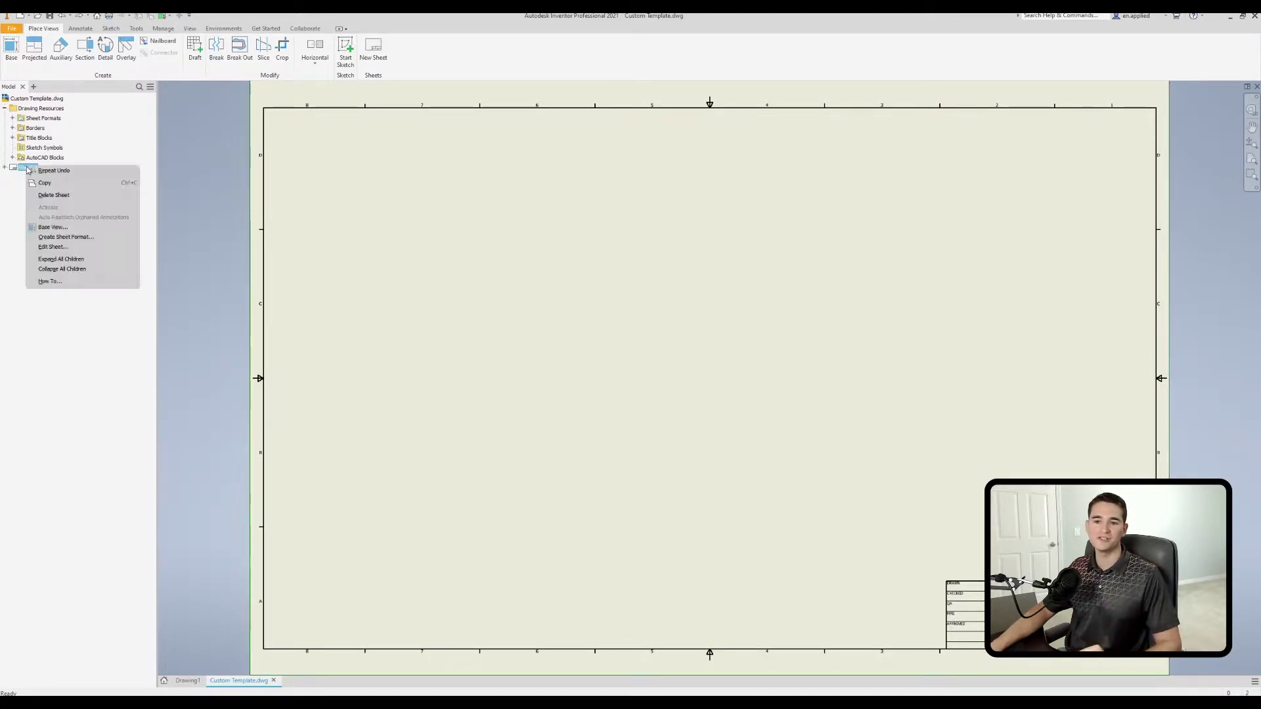
pyautogui.click(54, 247)
pyautogui.click(206, 151)
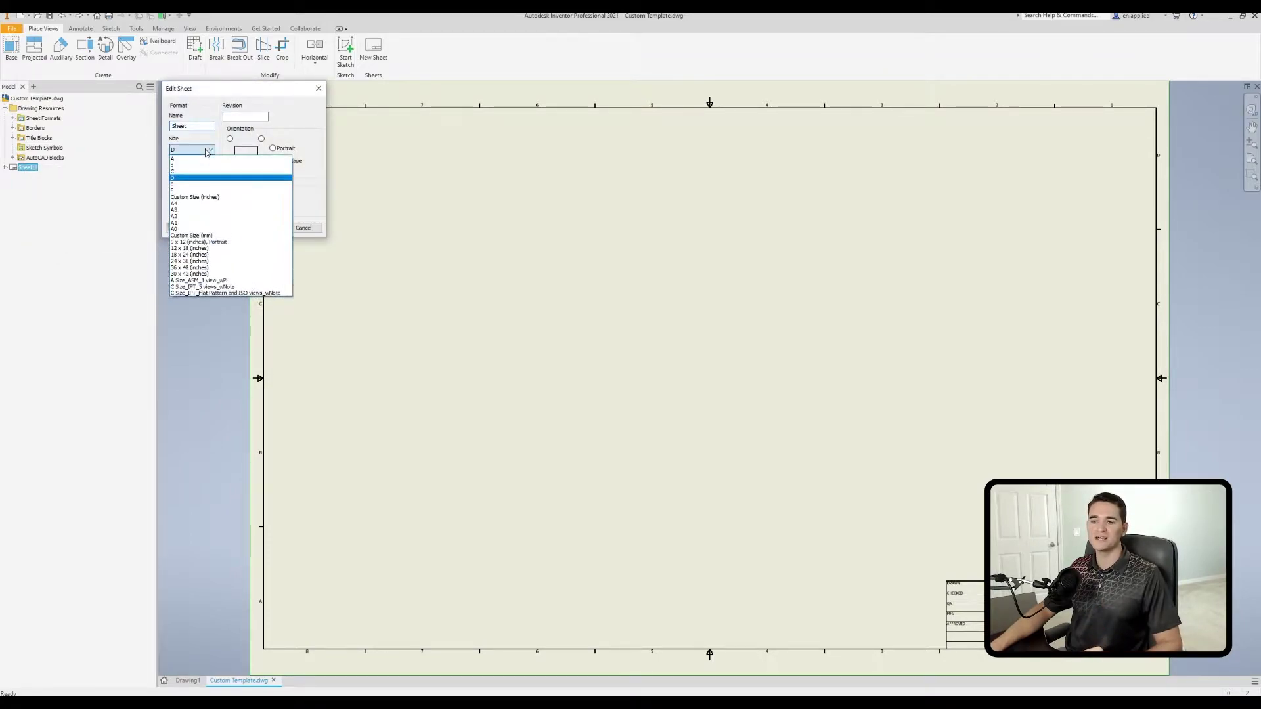
pyautogui.click(195, 171)
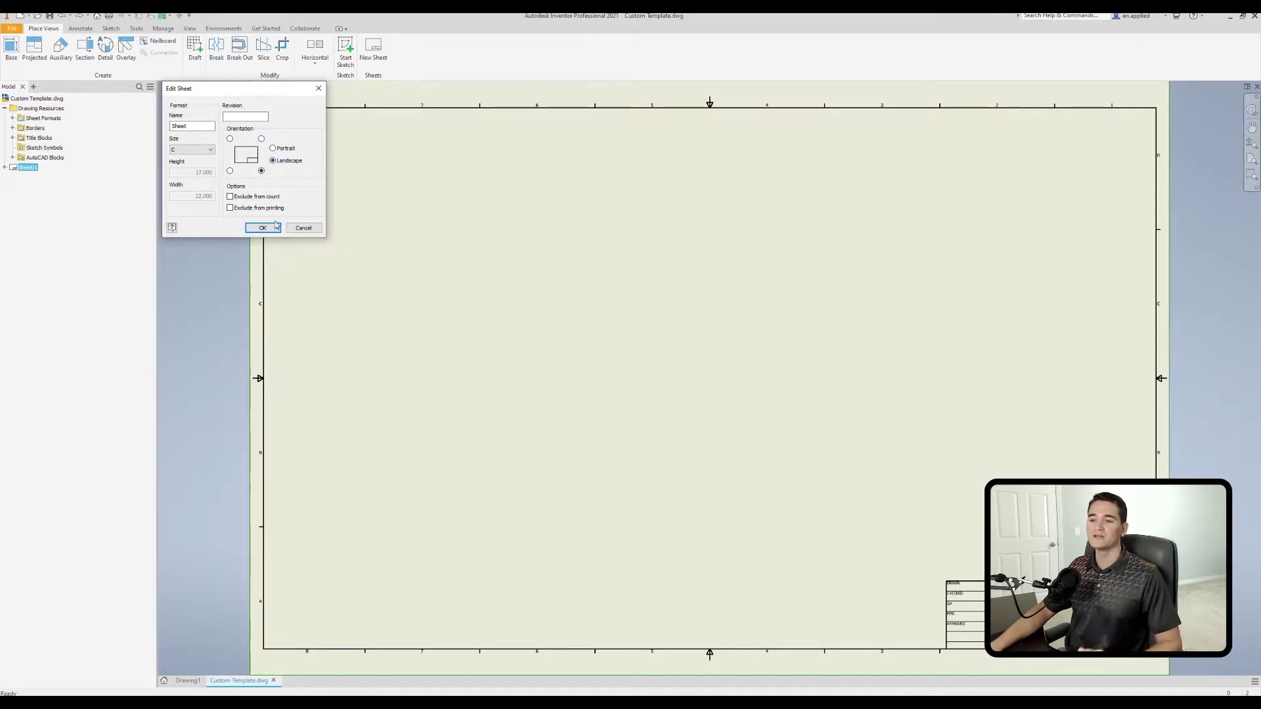
pyautogui.click(262, 227)
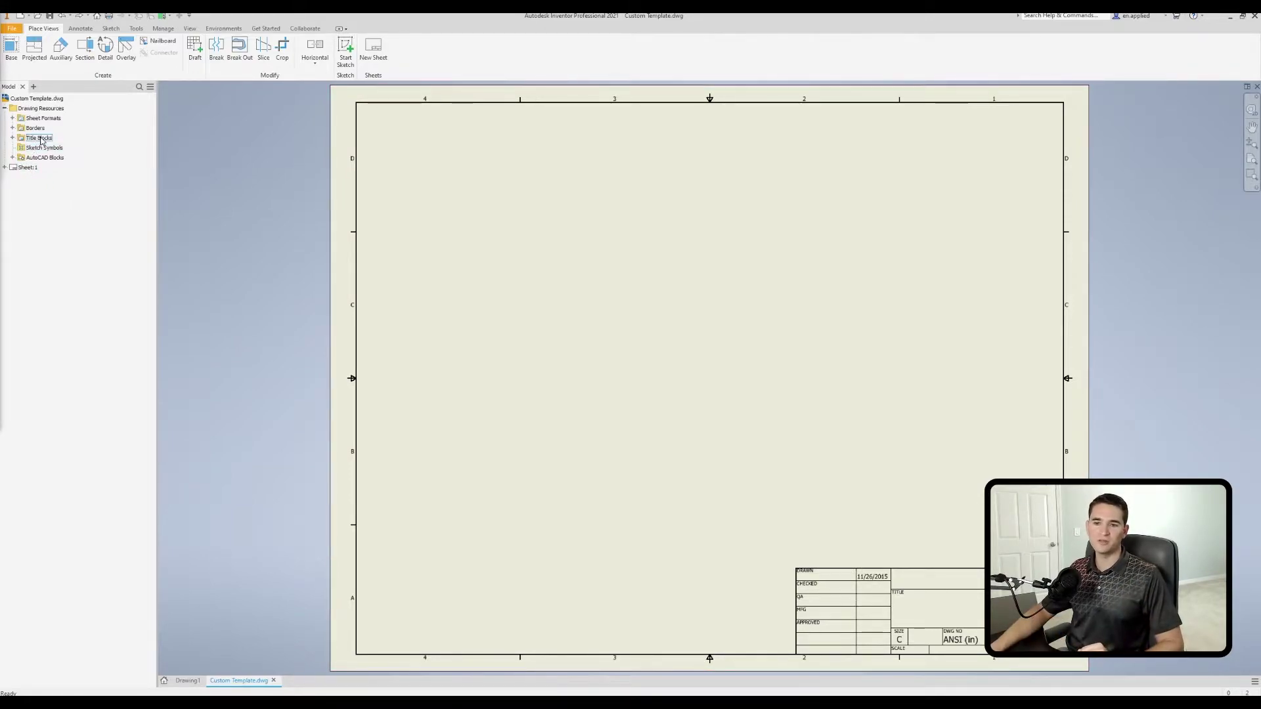
# Delete the ANSI - Large title block from Sheet:1, then select the ANSI A and ANSI - Large definitions.
pyautogui.doubleClick(41, 140)
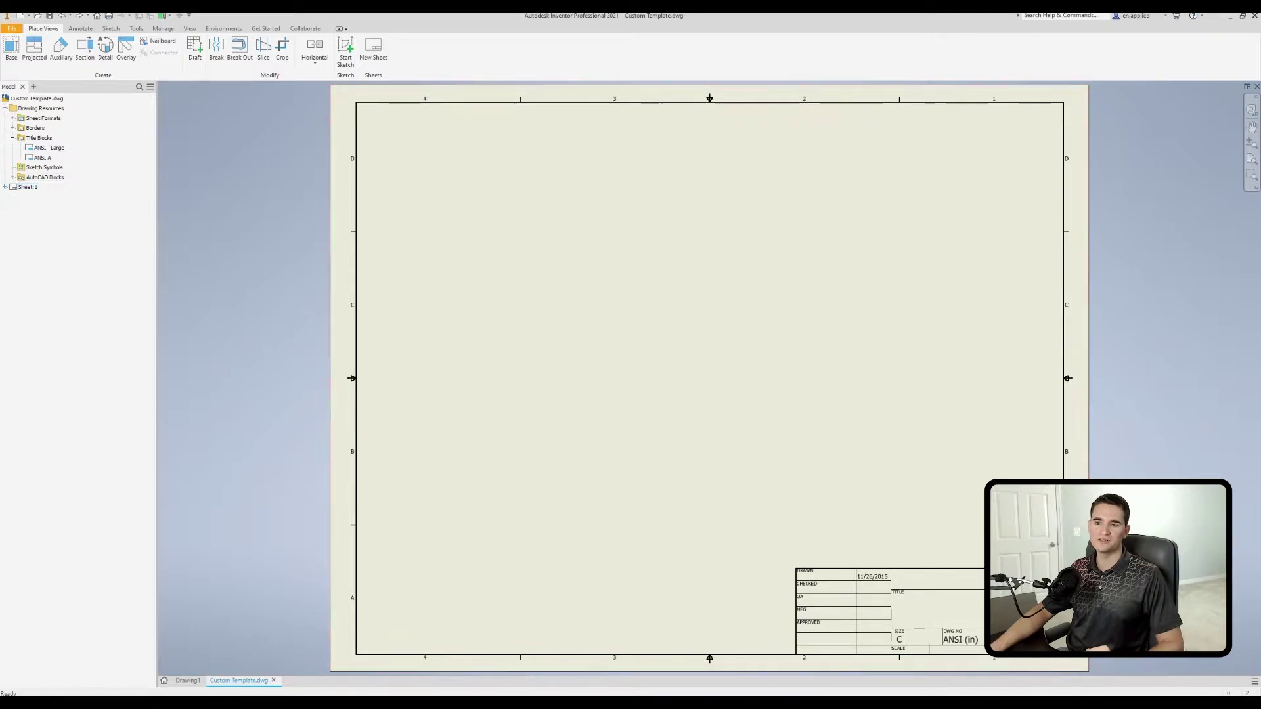
pyautogui.click(4, 187)
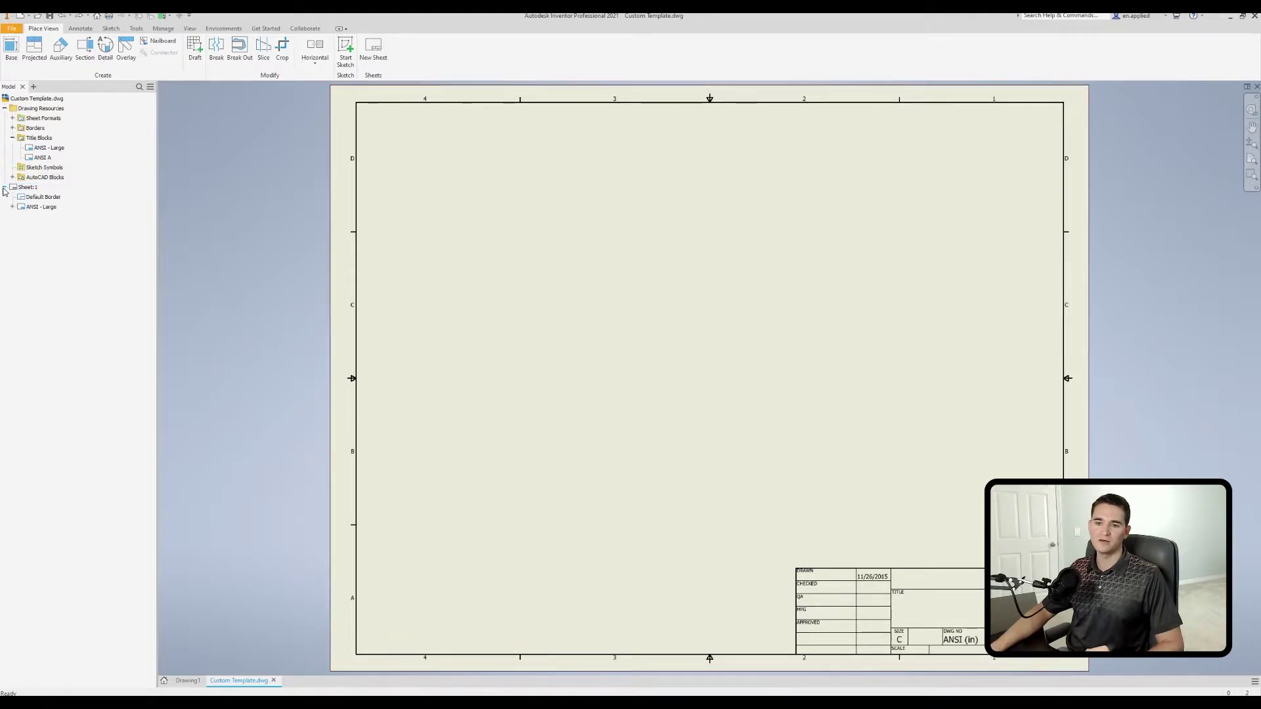
pyautogui.rightClick(37, 207)
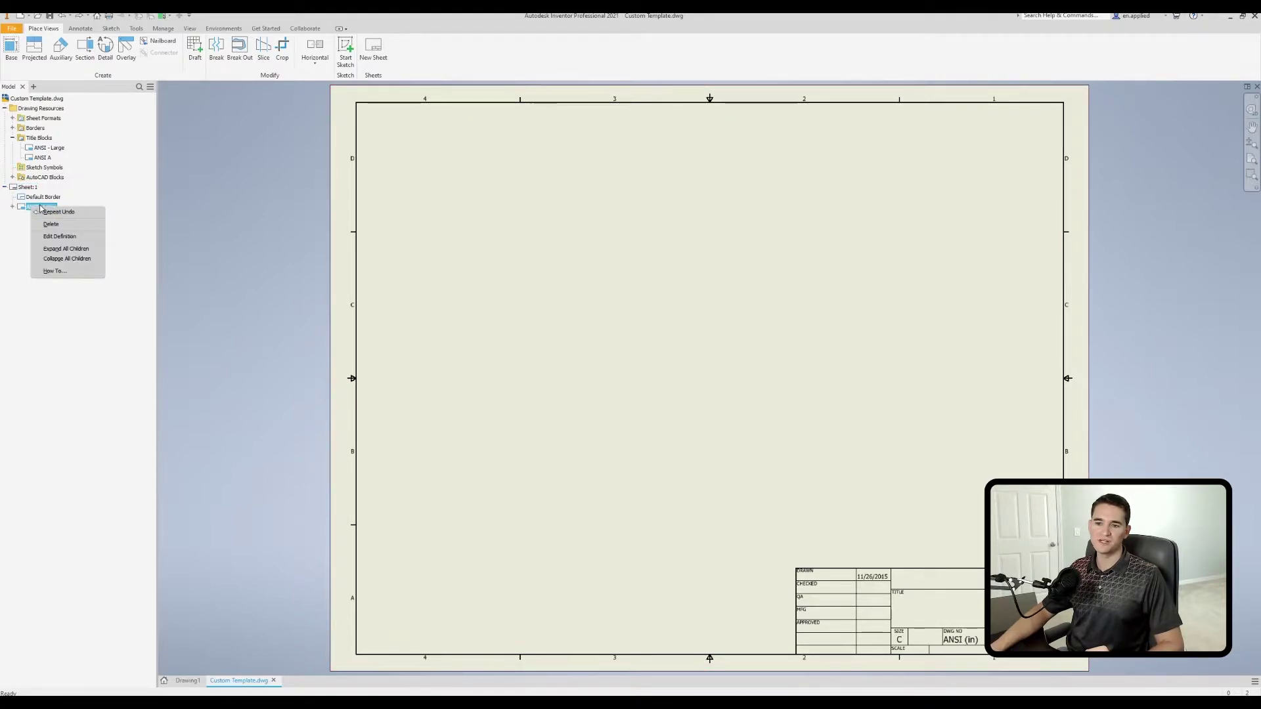
pyautogui.click(50, 224)
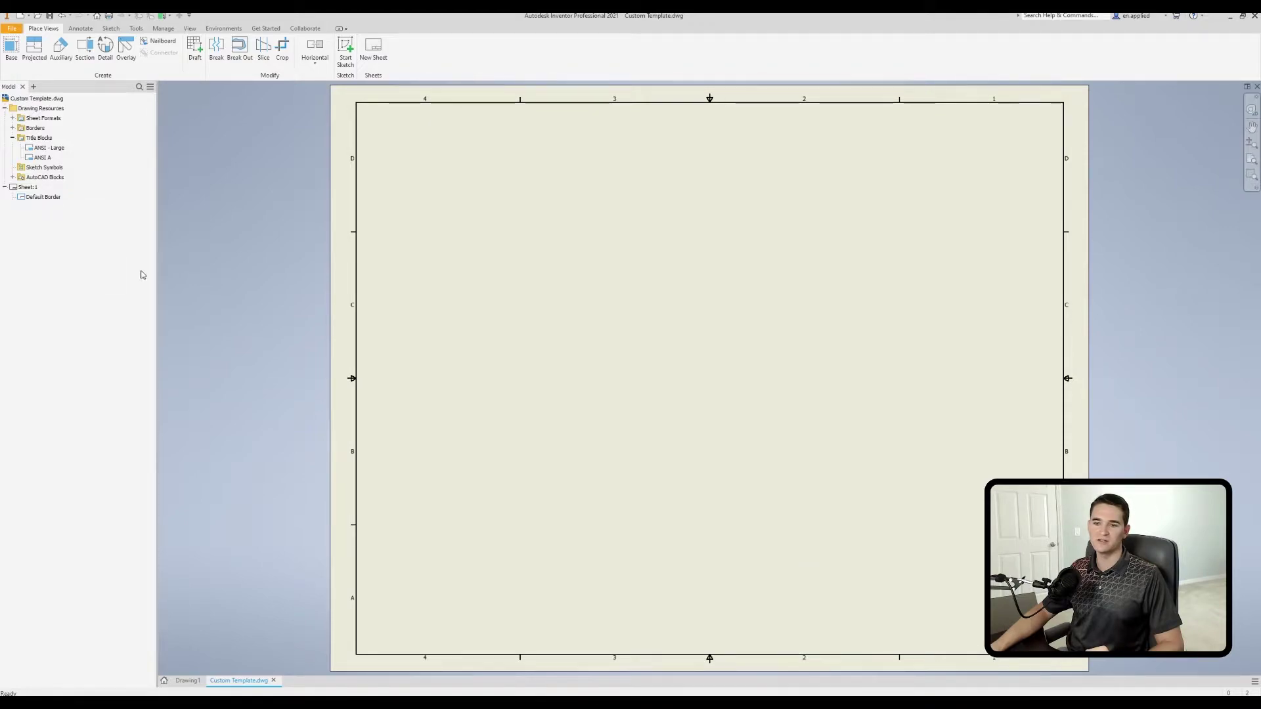
pyautogui.click(50, 159)
pyautogui.click(50, 149)
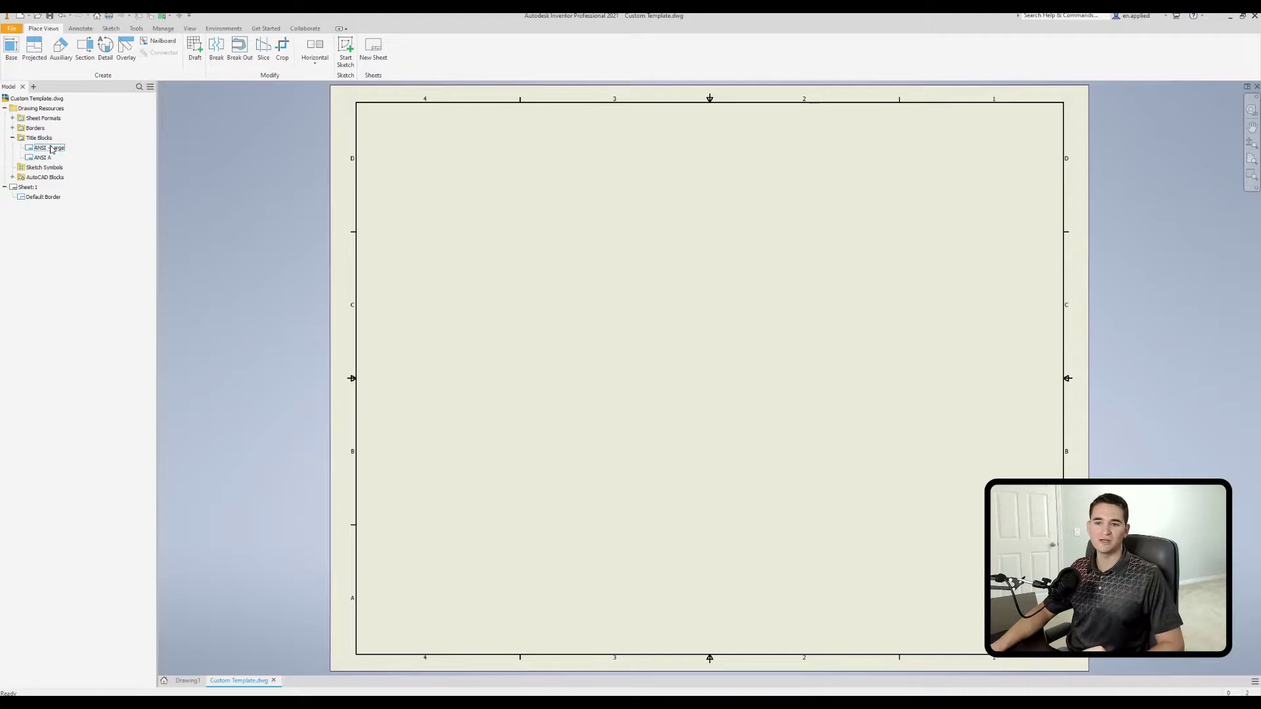
# Copy ANSI - Large into Title Blocks and rename the copy 'Custom Title Block'.
pyautogui.rightClick(53, 150)
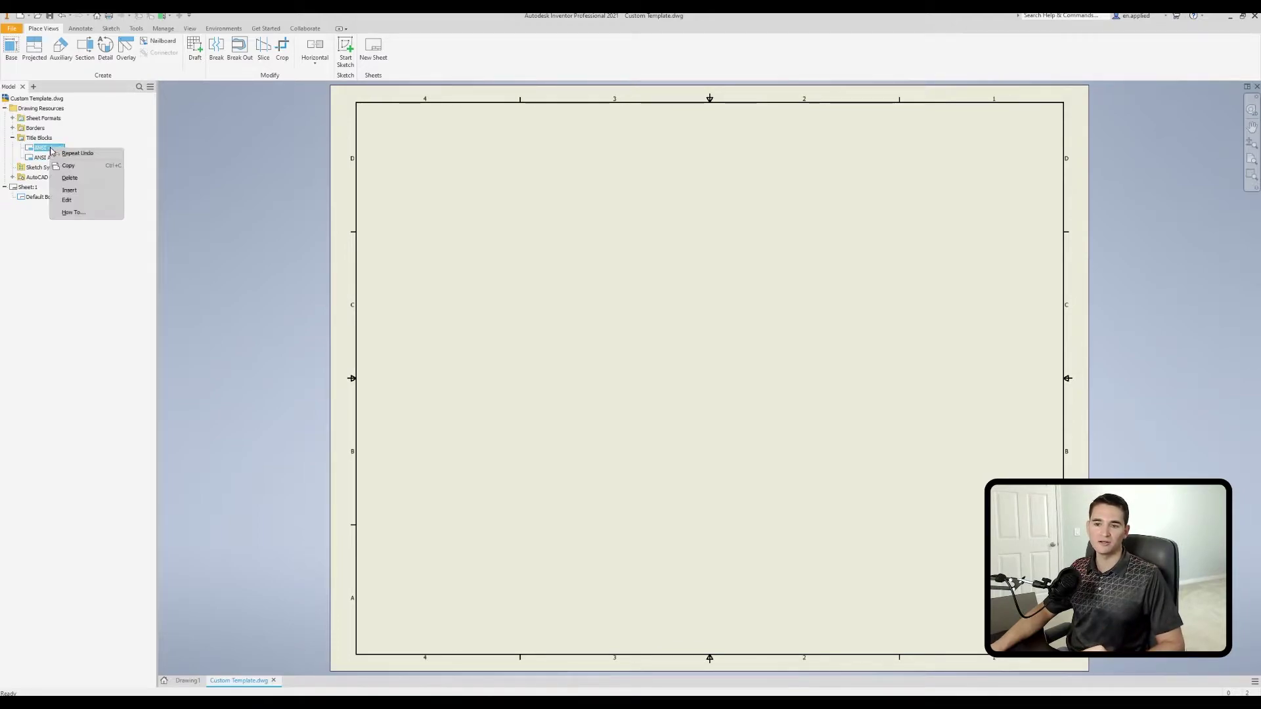
pyautogui.click(64, 164)
pyautogui.click(44, 138)
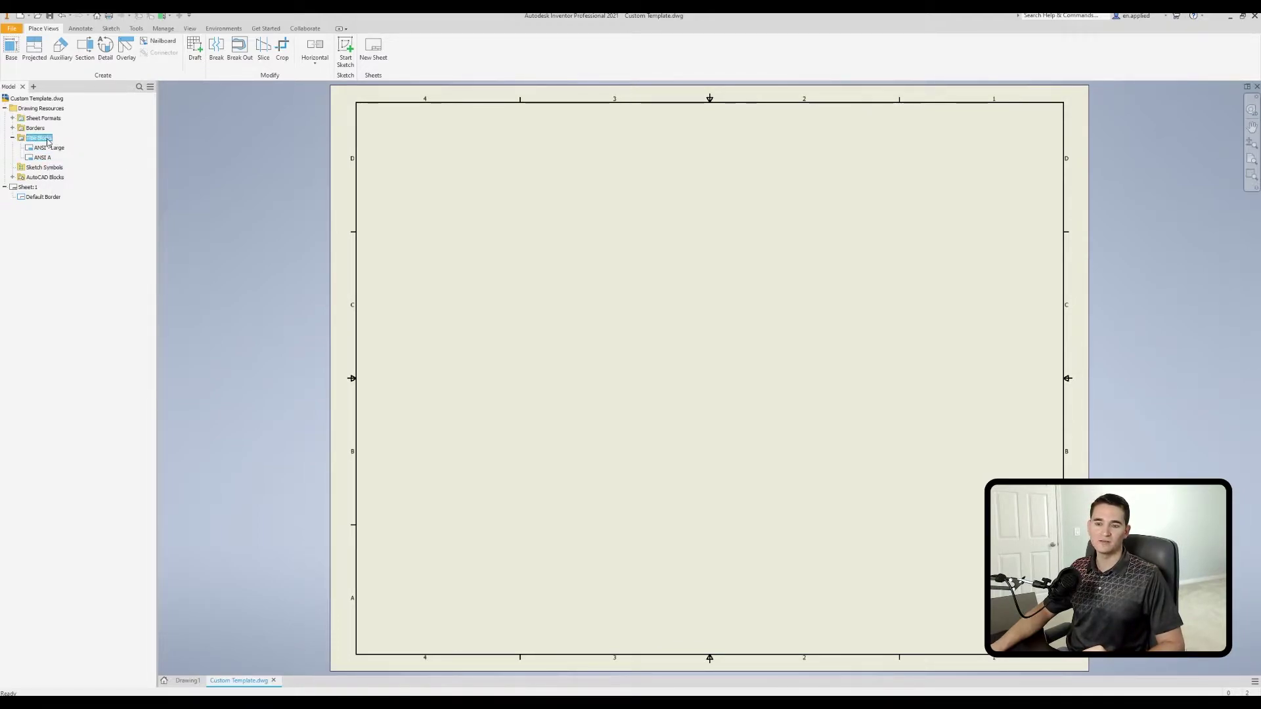
pyautogui.rightClick(46, 138)
pyautogui.click(65, 166)
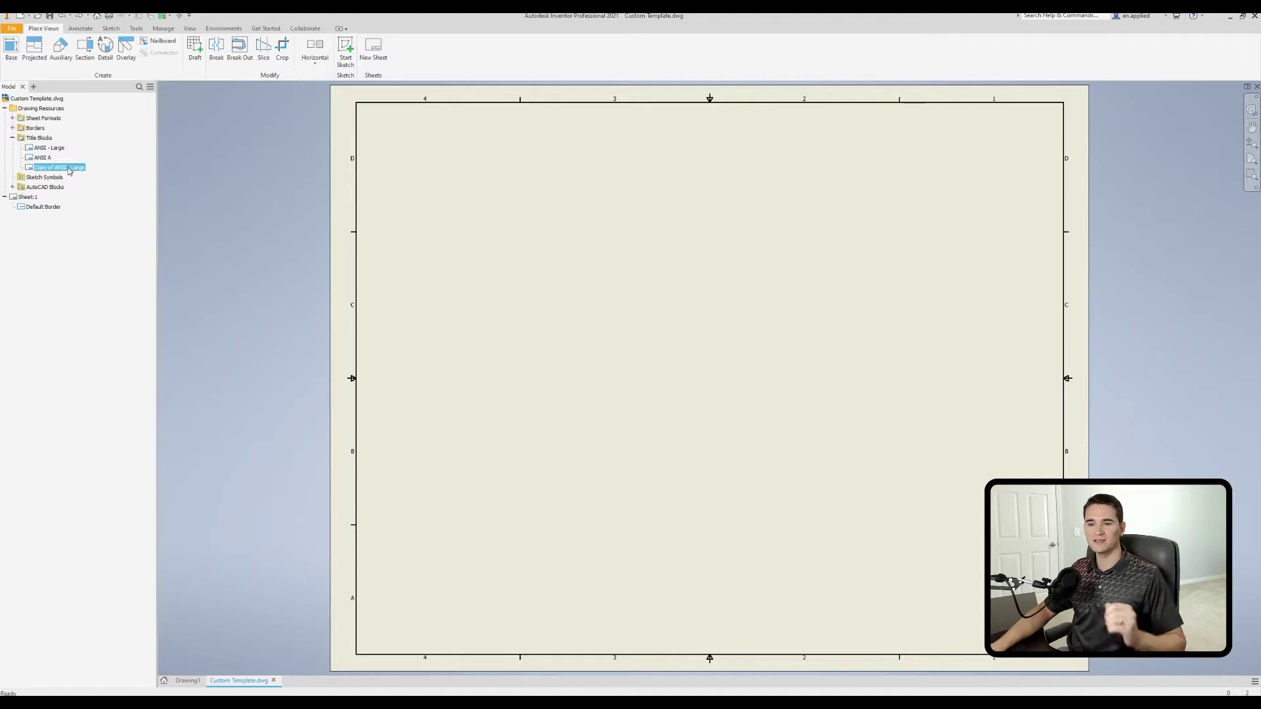
pyautogui.click(69, 169)
pyautogui.write('Custom Title Block')
pyautogui.press('Return')
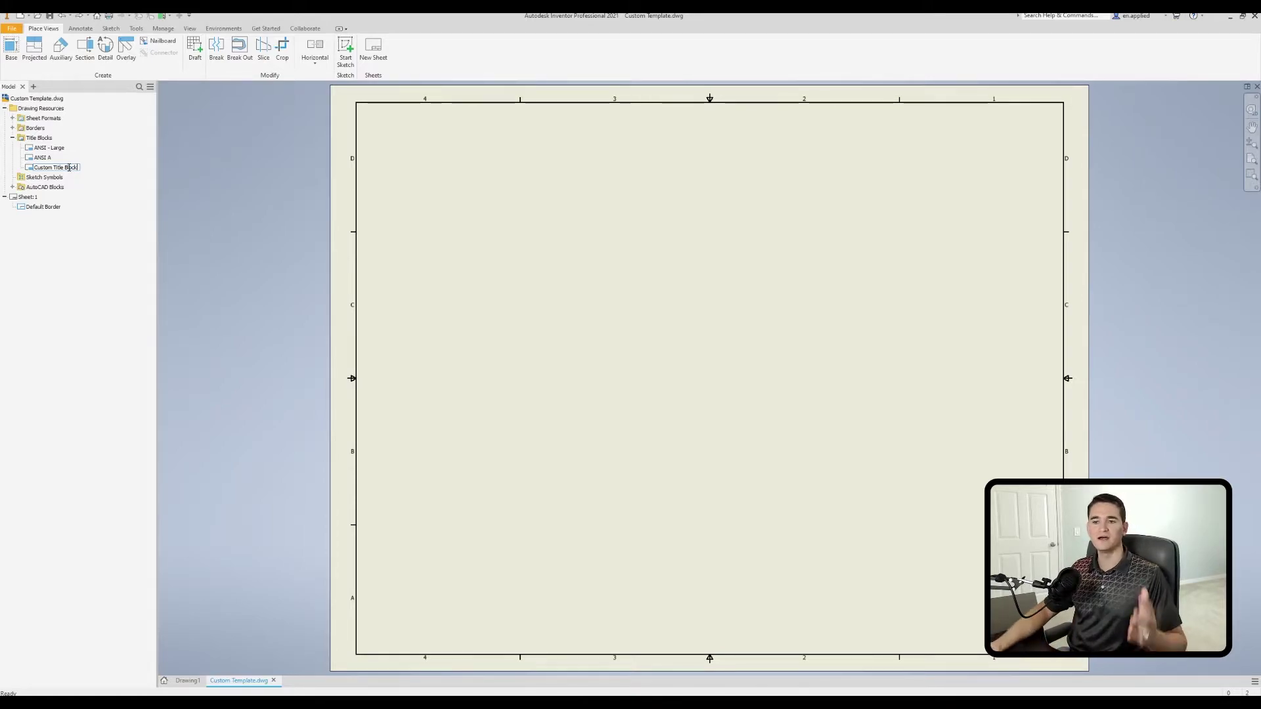
# Insert Custom Title Block onto the size C sheet.
pyautogui.click(65, 216)
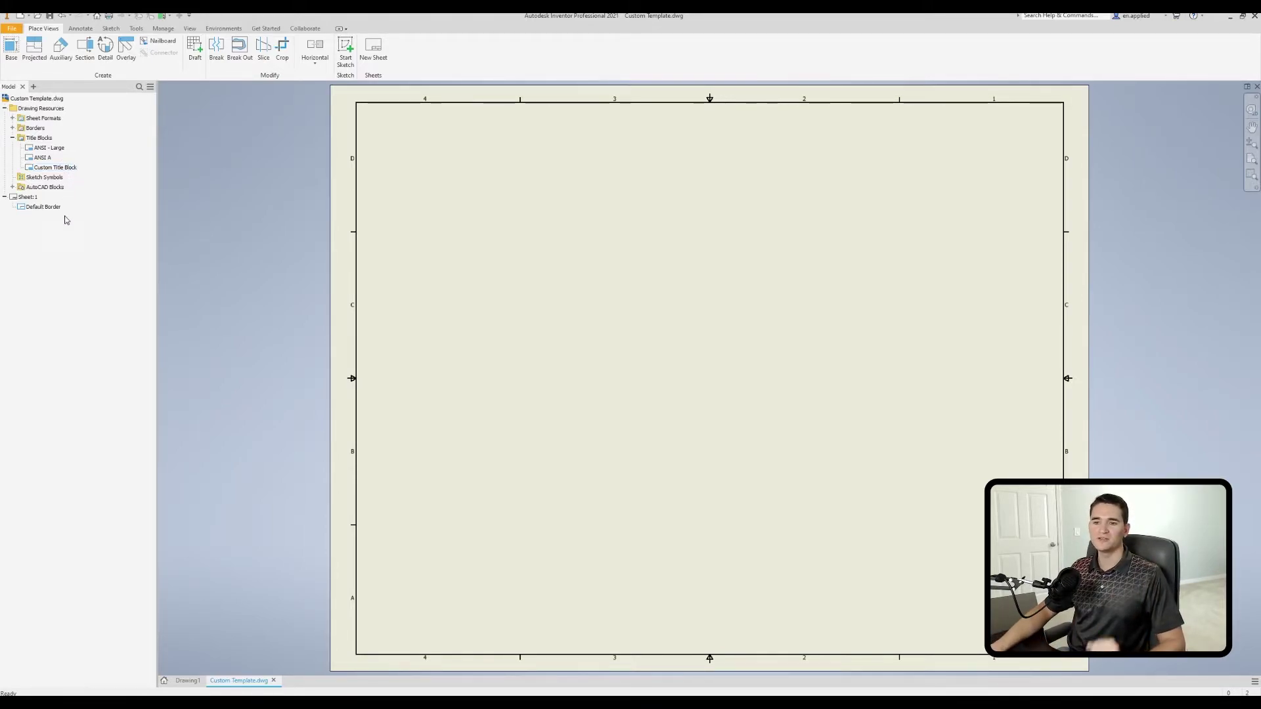
pyautogui.rightClick(55, 167)
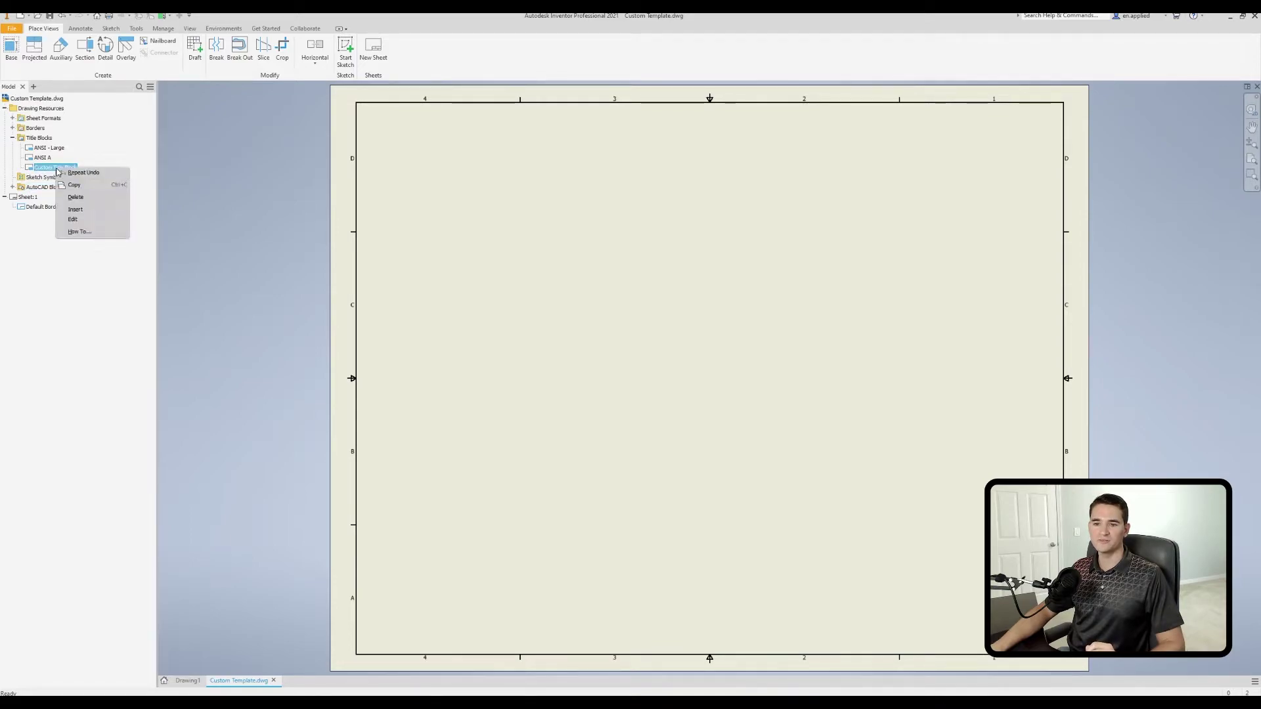
pyautogui.click(82, 209)
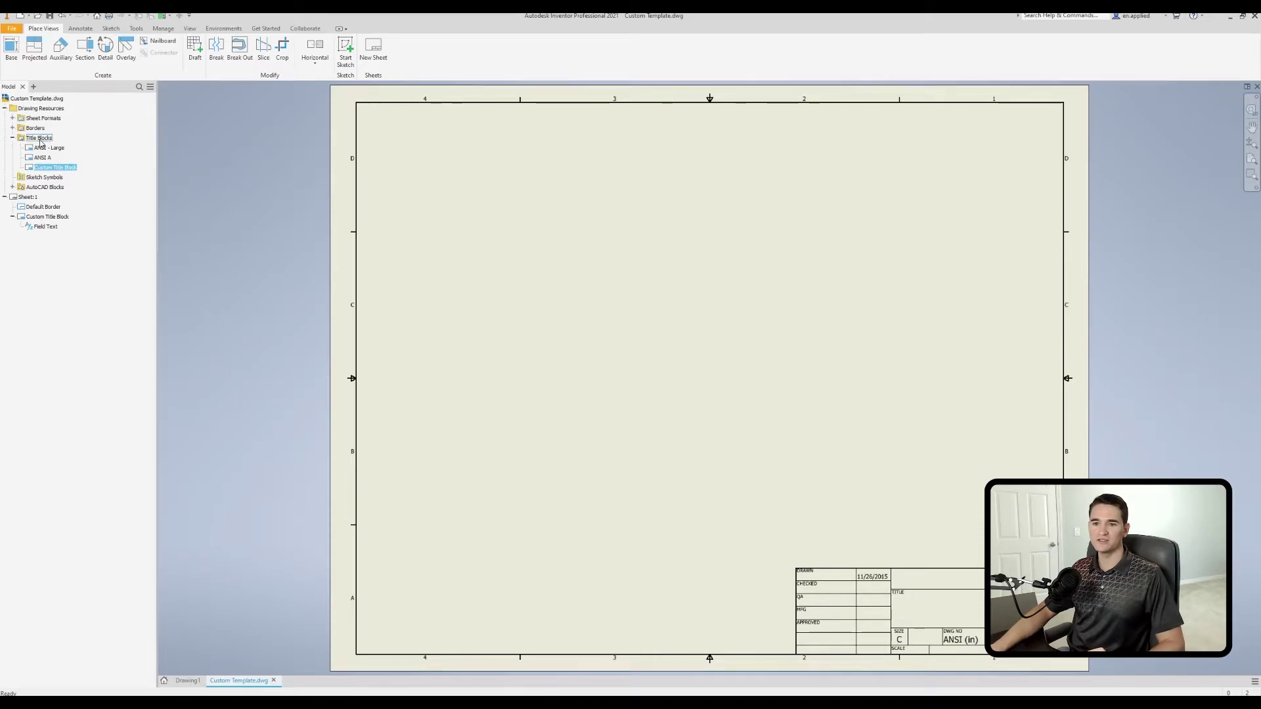
pyautogui.rightClick(57, 168)
# Edit Custom Title Block and delete the APPROVED label and <ENG APPROVED BY> field.
pyautogui.click(73, 208)
pyautogui.moveTo(721, 355); pyautogui.dragTo(458, 124, button='middle')
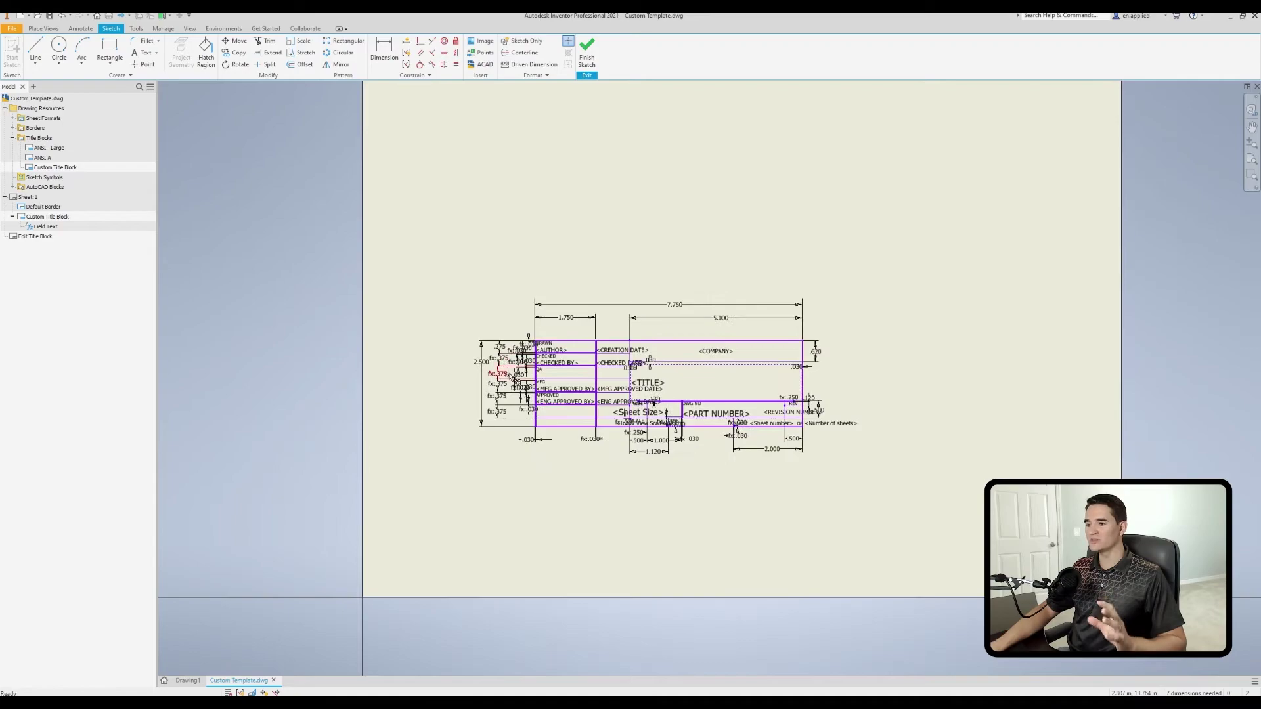
pyautogui.scroll(2, 512, 371)
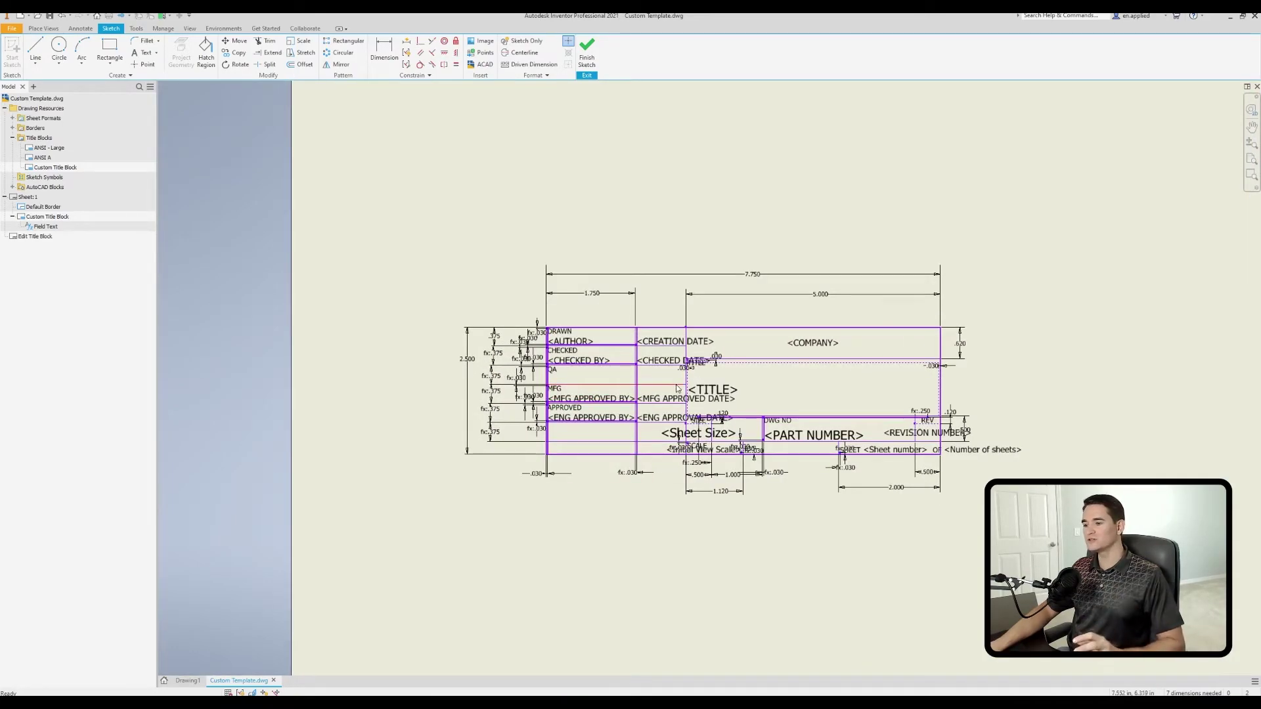
pyautogui.scroll(1, 611, 390)
pyautogui.scroll(1, 632, 350)
pyautogui.scroll(1, 505, 352)
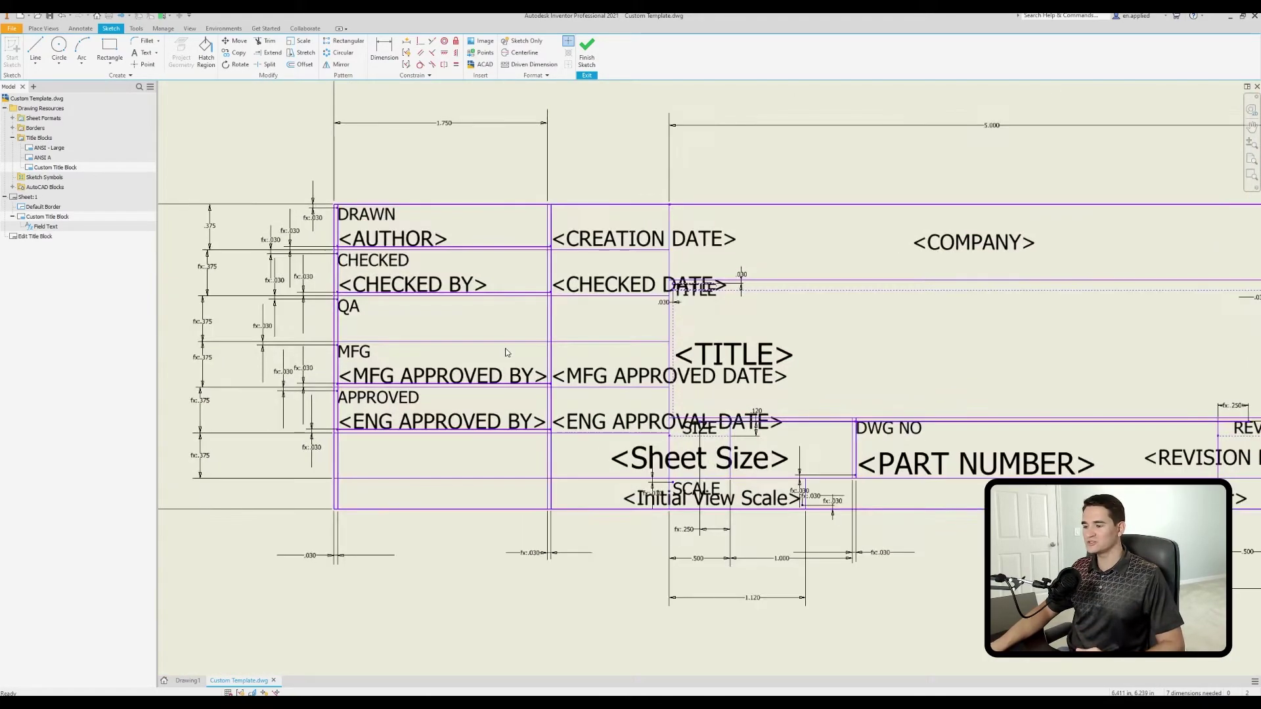
pyautogui.moveTo(442, 314); pyautogui.dragTo(538, 346, button='middle')
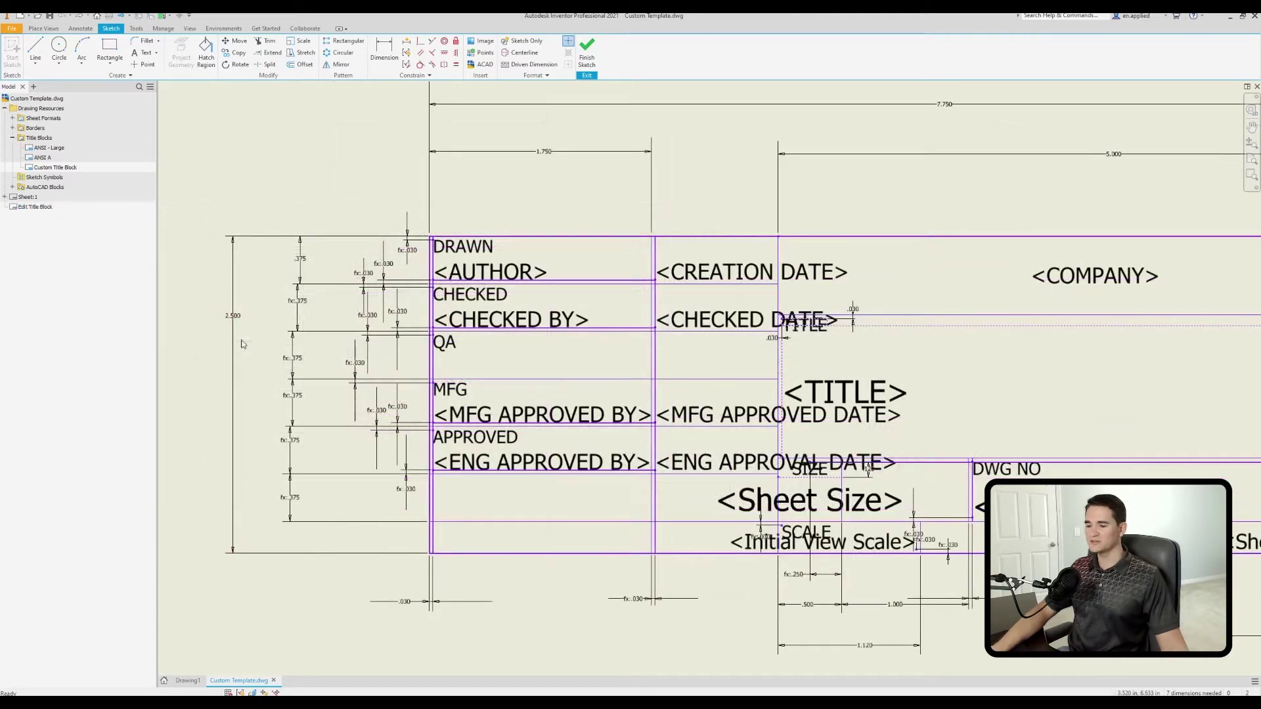
pyautogui.click(498, 441)
pyautogui.press('Delete')
pyautogui.click(499, 463)
pyautogui.press('Delete')
# Trim the leftover line from the title block sketch and end Trim.
pyautogui.press('x')
pyautogui.click(508, 476)
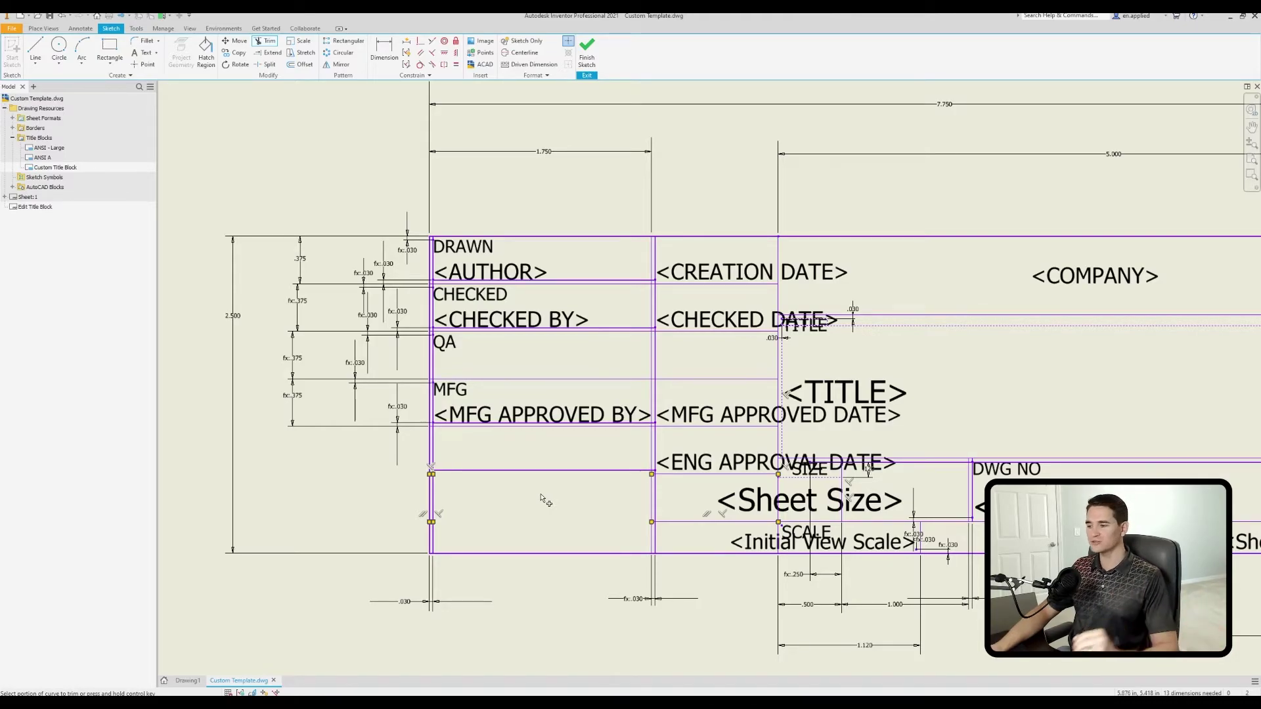
pyautogui.moveTo(546, 497); pyautogui.dragTo(231, 500, button='middle')
pyautogui.moveTo(711, 330); pyautogui.dragTo(629, 369, button='middle')
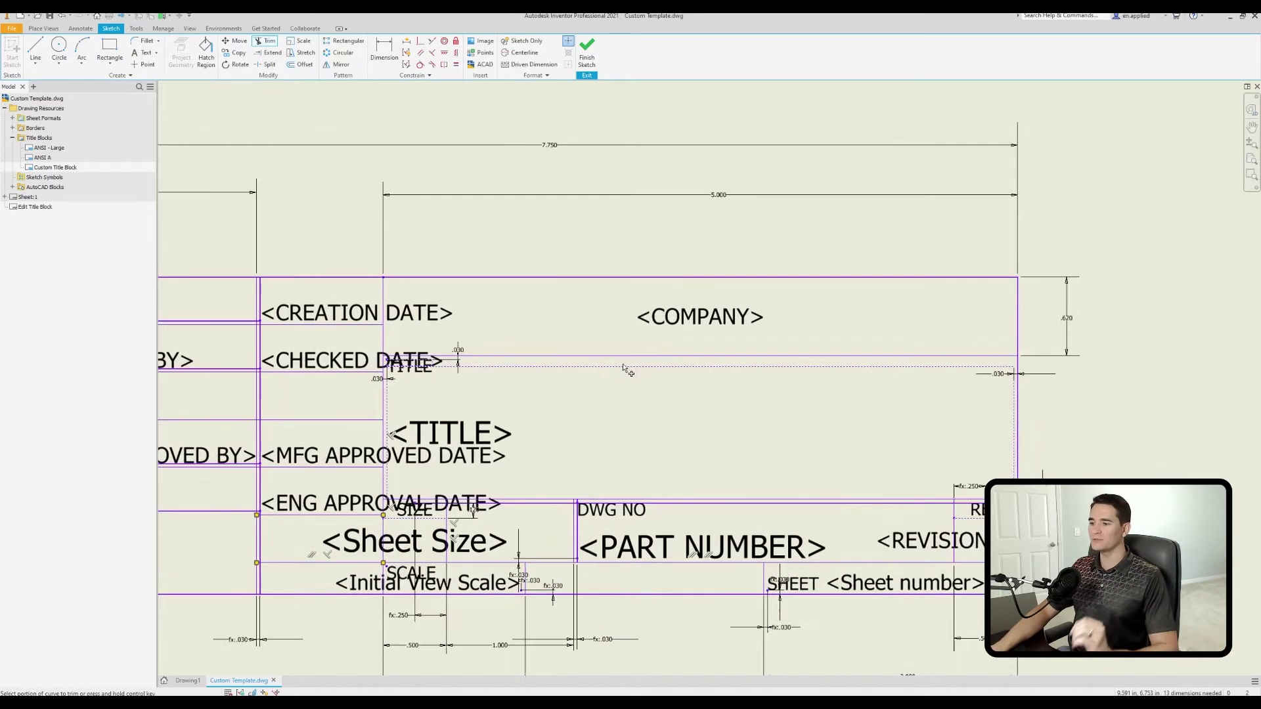
pyautogui.rightClick(775, 331)
# End the trim command and delete the <COMPANY> placeholder text from the title block.
pyautogui.click(839, 315)
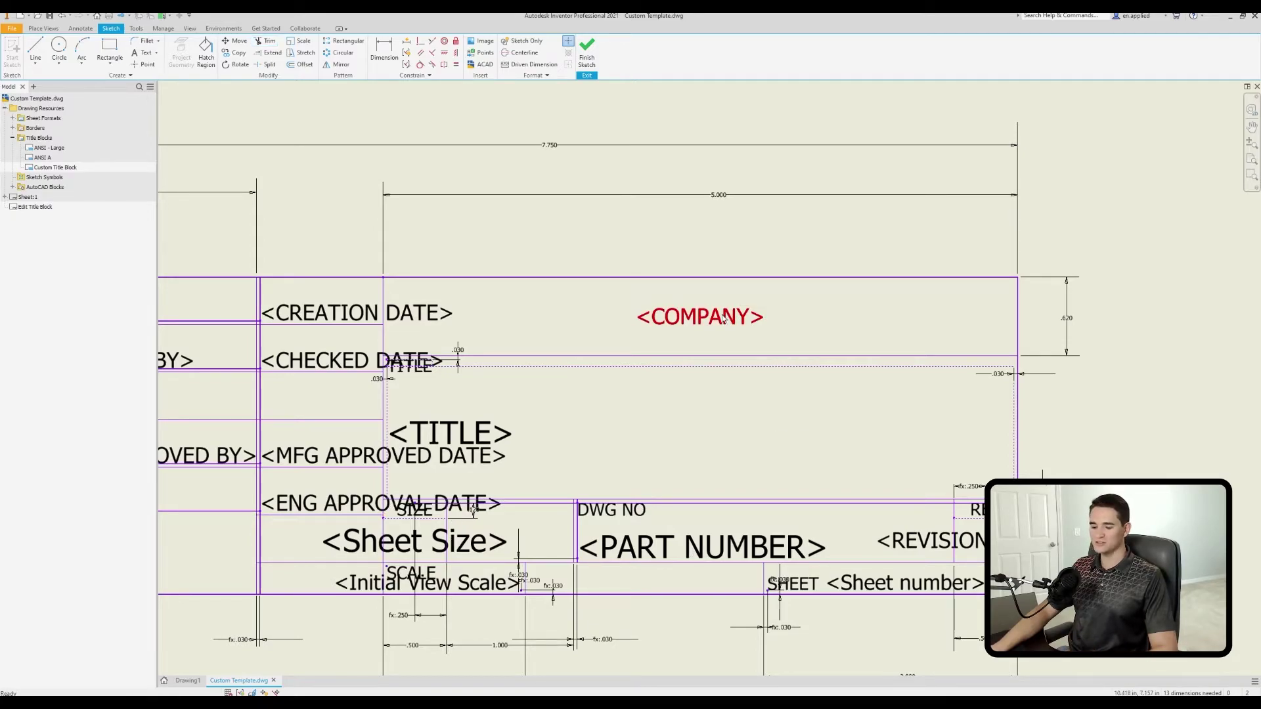
pyautogui.click(729, 320)
pyautogui.press('Delete')
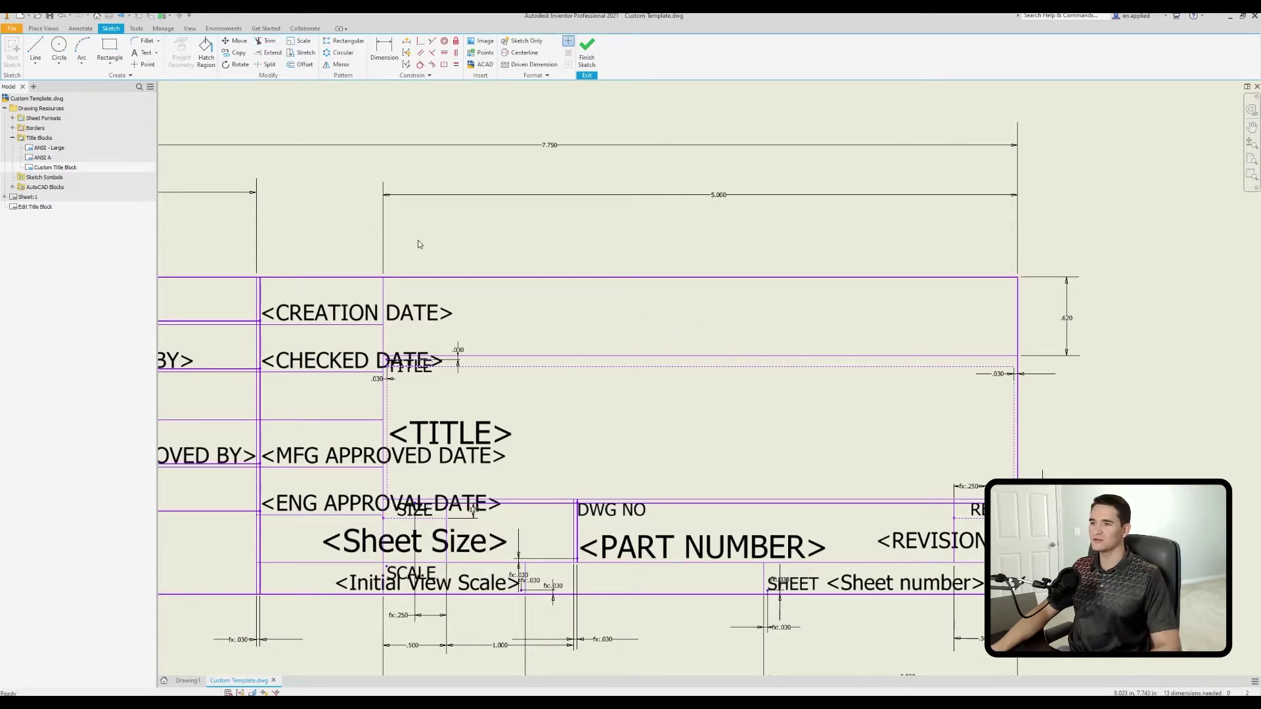
# Insert the transparent-background EA logo image into a box in the top company cell.
pyautogui.click(481, 41)
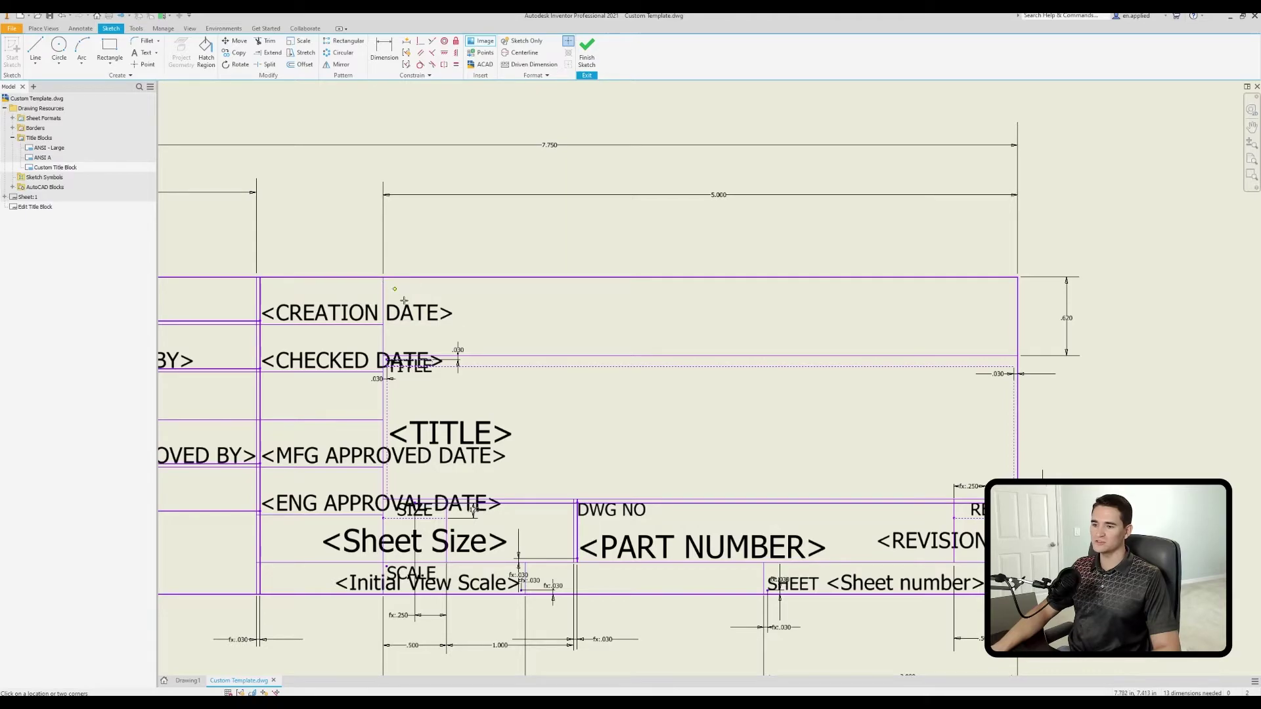
pyautogui.click(387, 281)
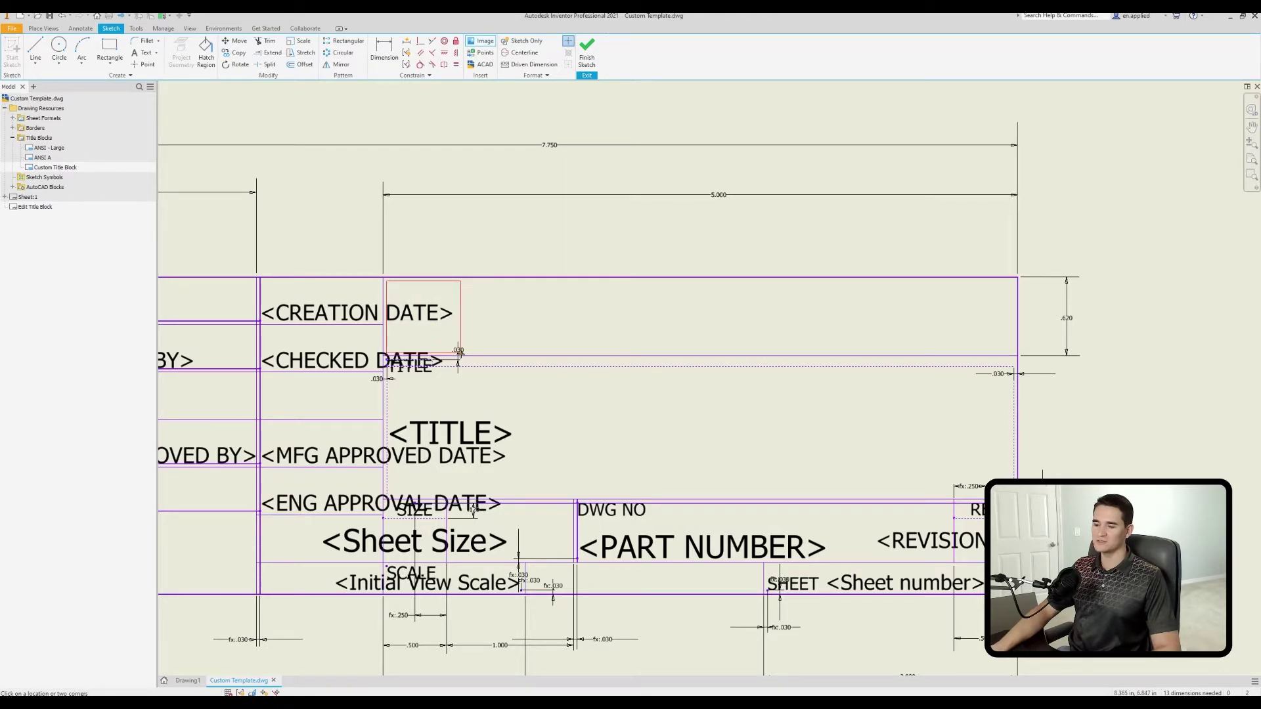
pyautogui.click(459, 352)
pyautogui.scroll(-3, 661, 341)
pyautogui.click(660, 350)
pyautogui.doubleClick(661, 350)
pyautogui.click(809, 465)
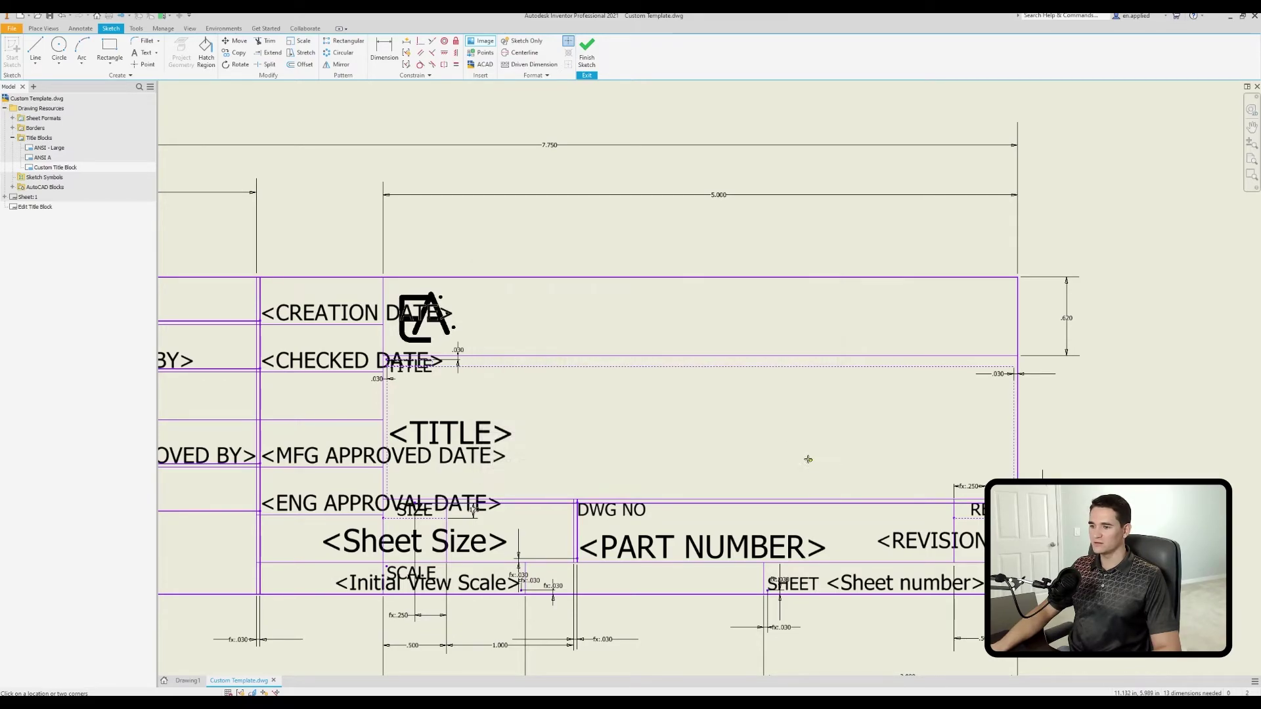
pyautogui.press('Escape')
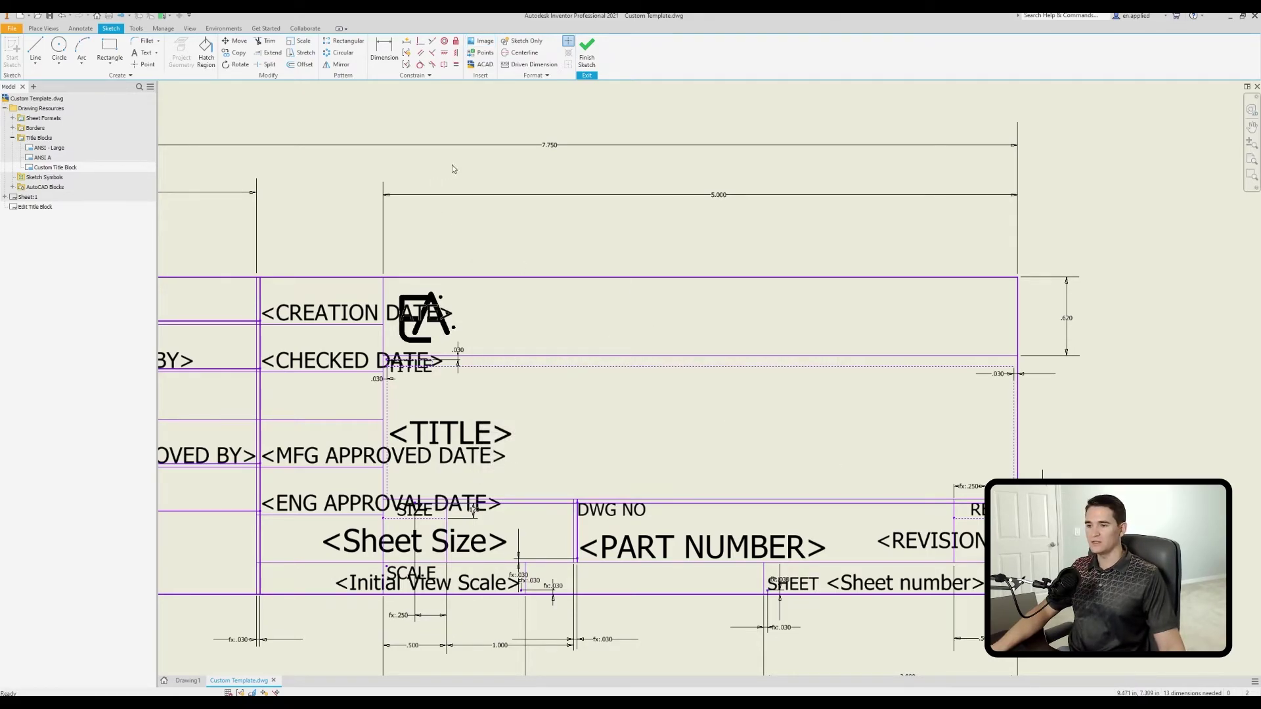
pyautogui.press('Return')
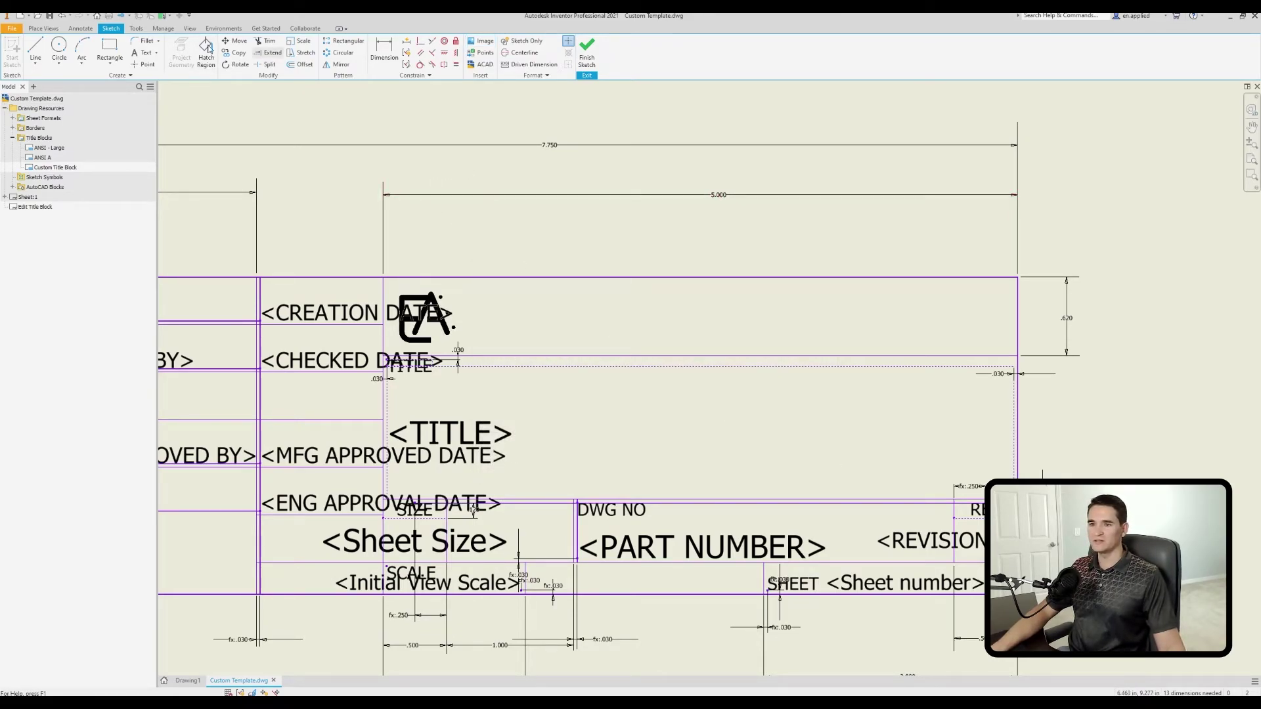
# Place 'Engineering Applied' text in the company cell at 0.240 in size.
pyautogui.click(507, 312)
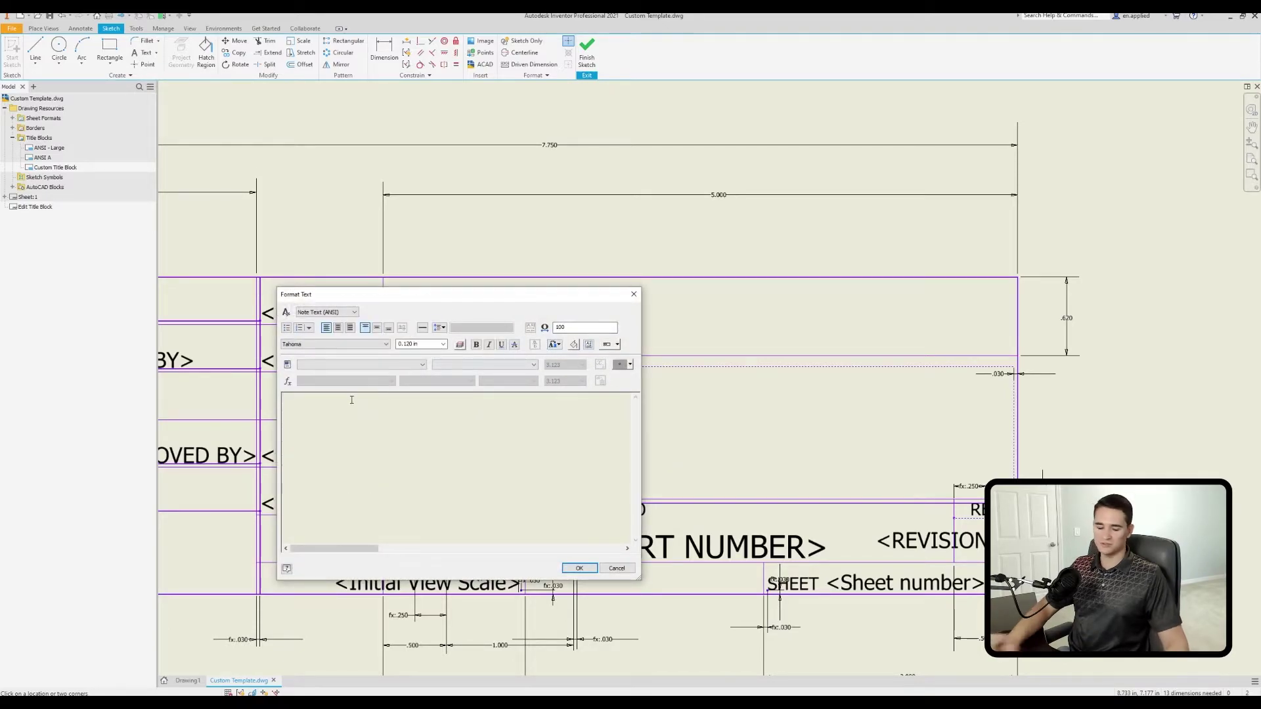
pyautogui.write('Engineering ')
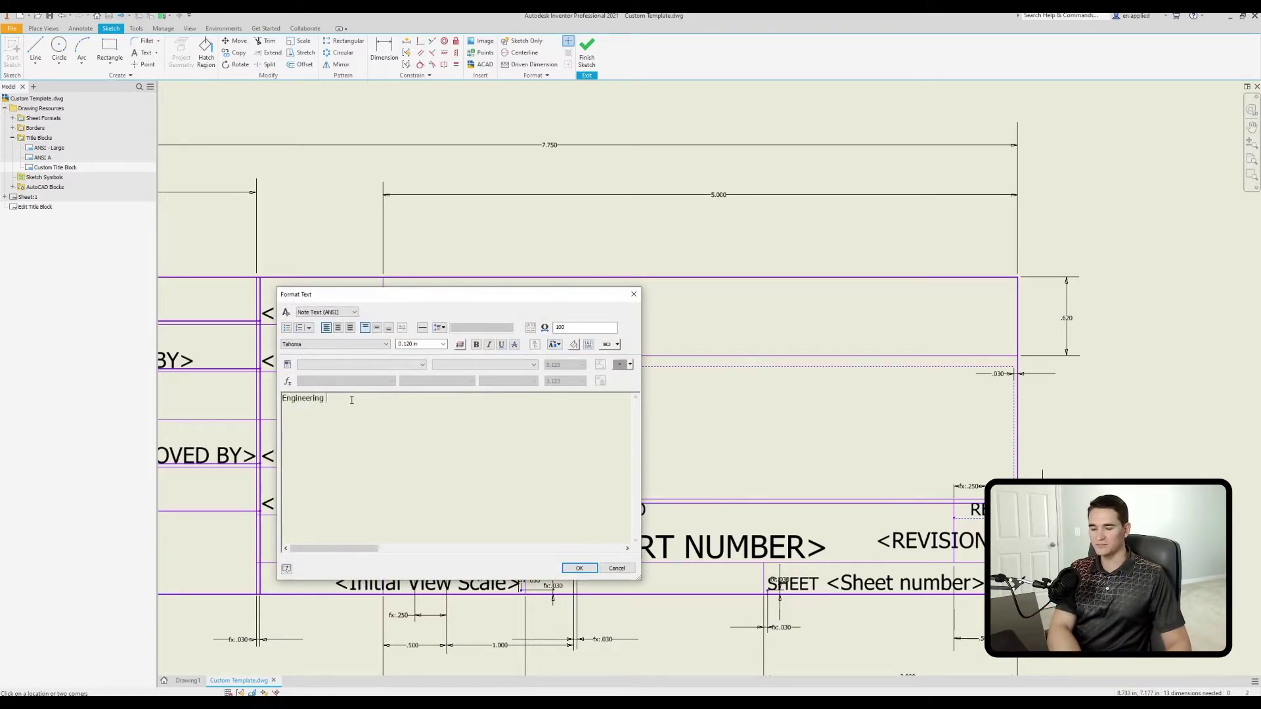
pyautogui.write('Applied')
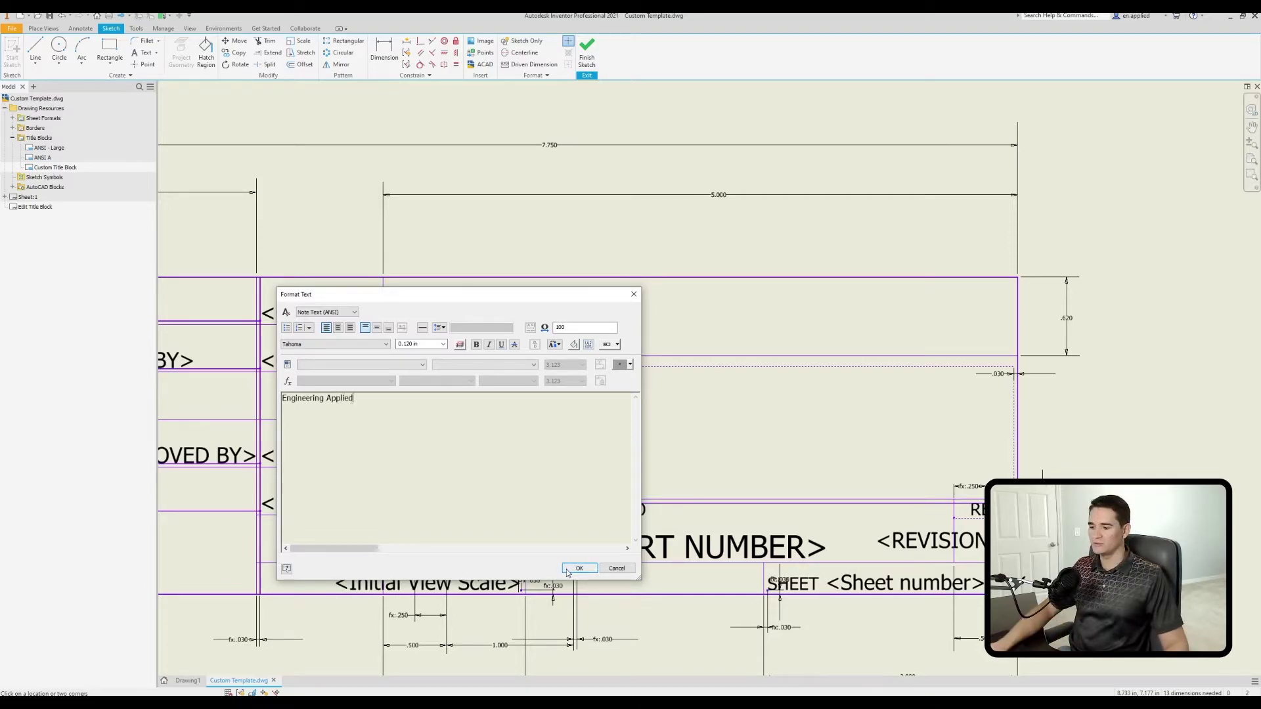
pyautogui.hotkey('ctrl', 'a')
pyautogui.click(444, 345)
pyautogui.click(420, 368)
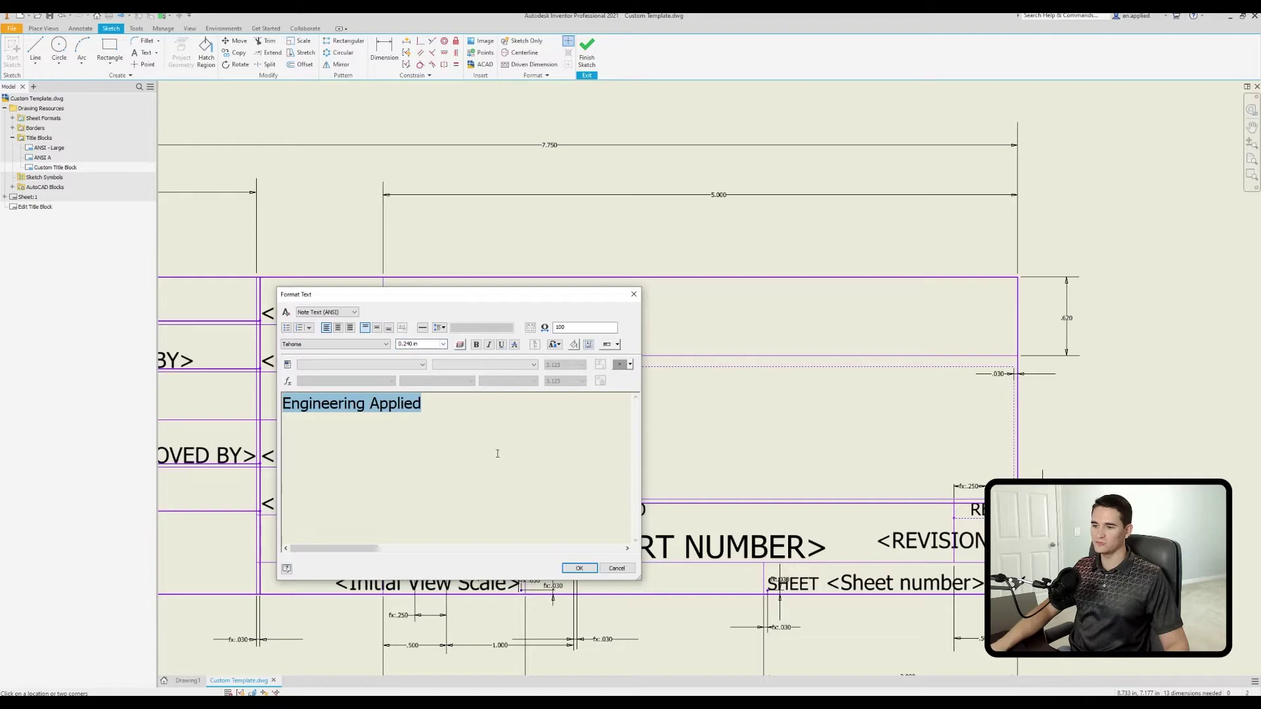
pyautogui.click(579, 568)
# Move the Engineering Applied text so it sits beside the EA logo.
pyautogui.rightClick(653, 387)
pyautogui.press('Escape')
pyautogui.moveTo(702, 336); pyautogui.dragTo(713, 322)
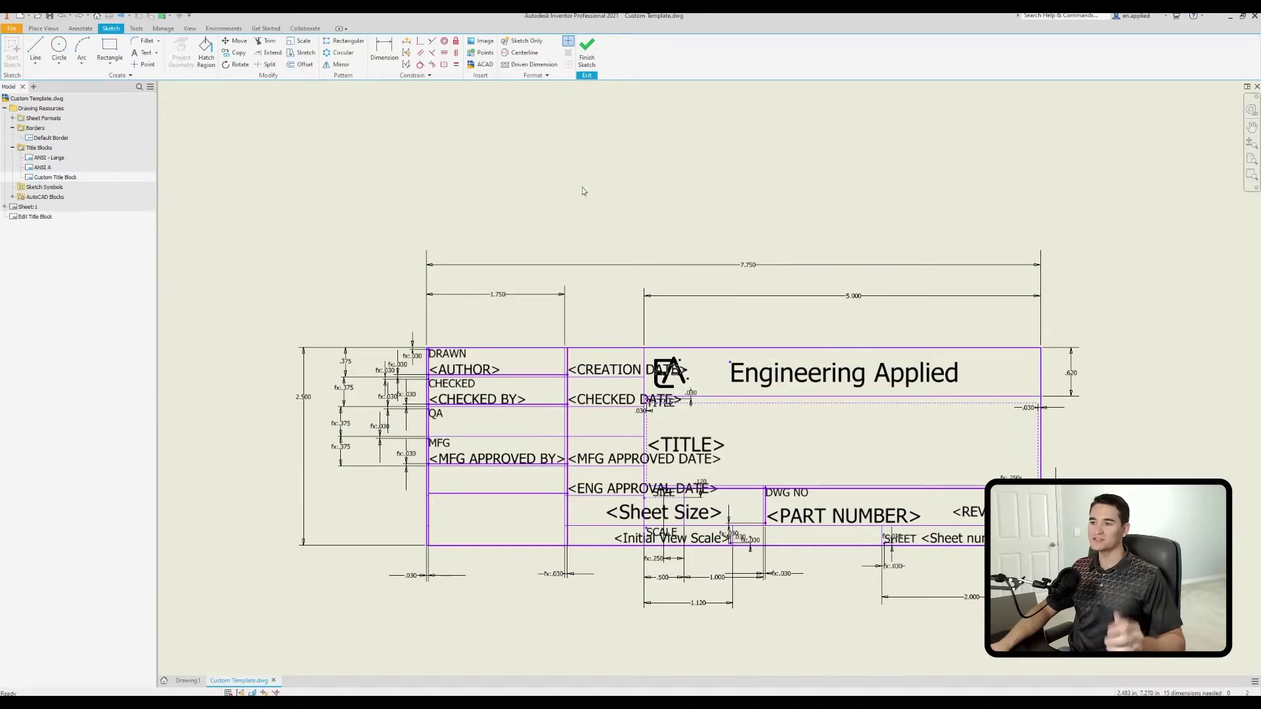
# Finish the title block sketch and save the edits to Custom Title Block.
pyautogui.click(587, 50)
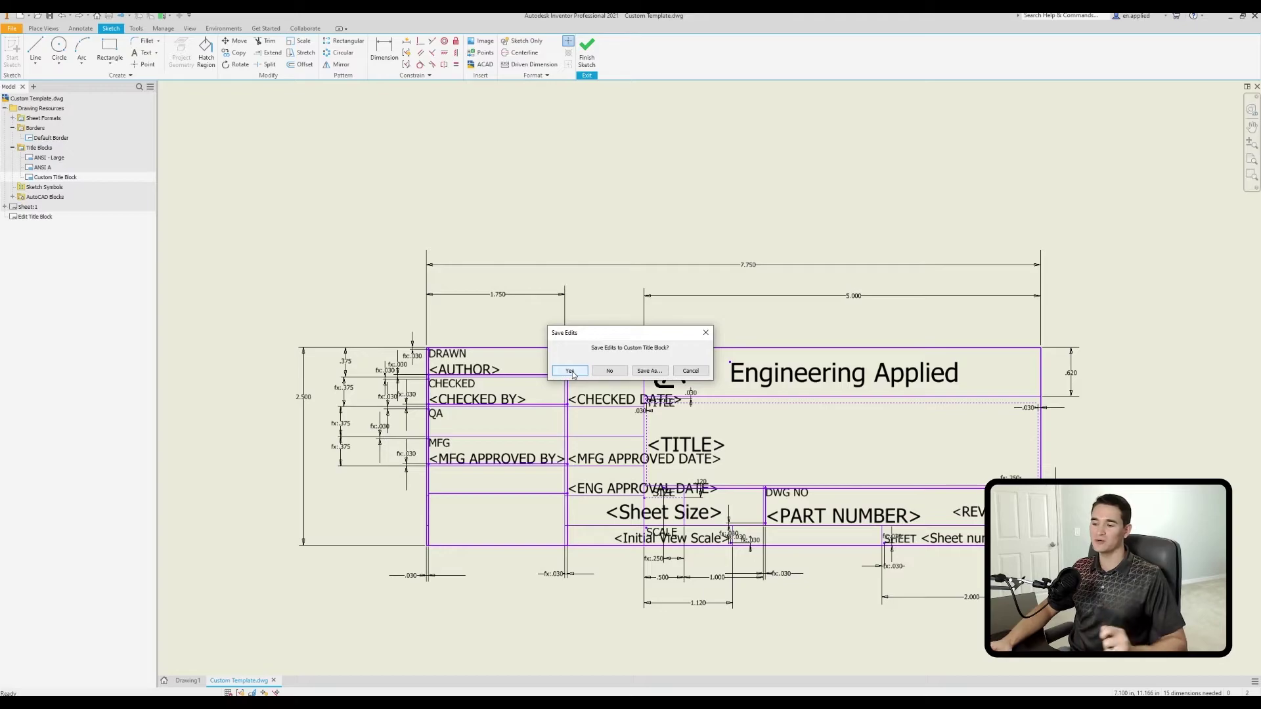
pyautogui.click(570, 371)
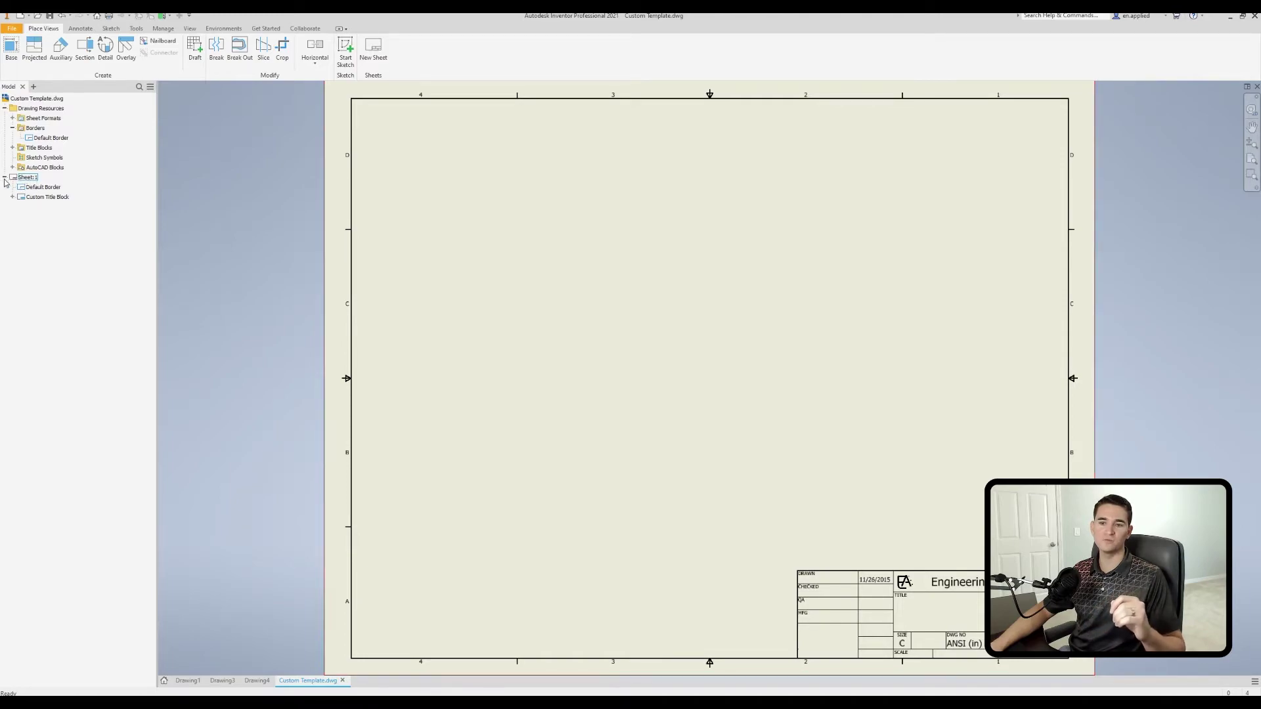
# Bring up the context menu for Default Border under Sheet:1 in the browser.
pyautogui.rightClick(43, 189)
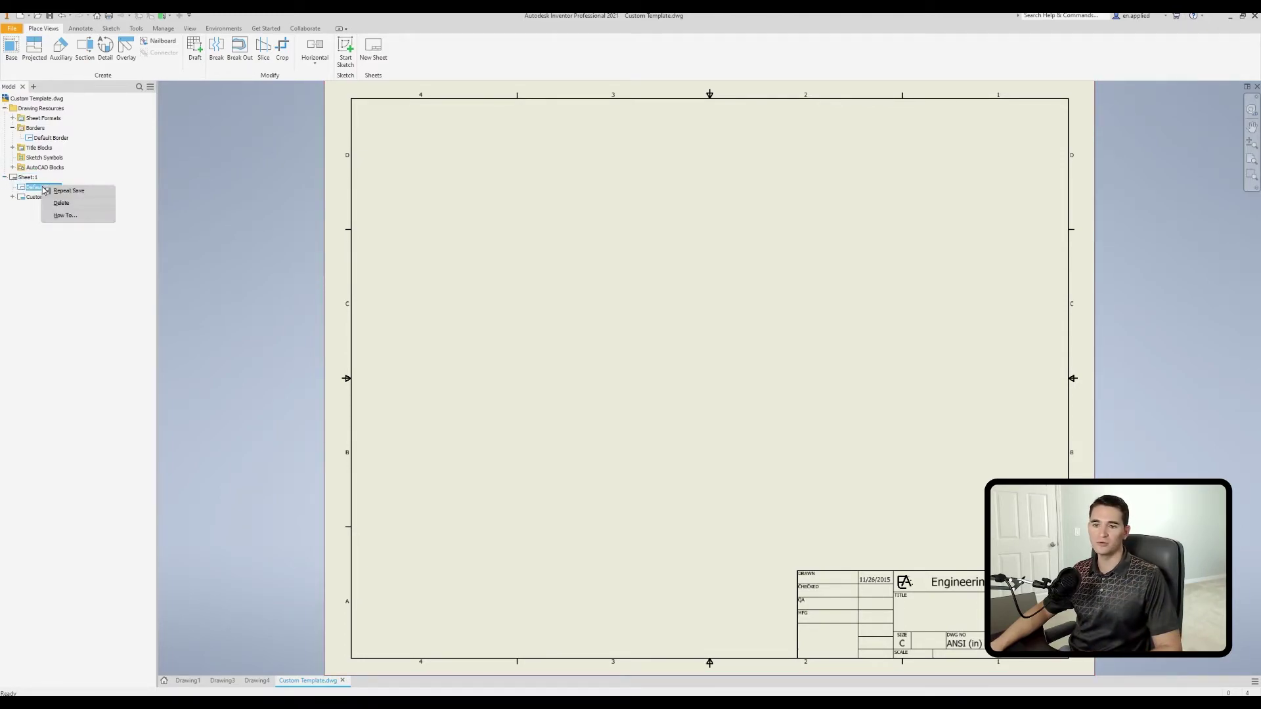
# Delete the sheet's Default Border and insert a new Default Border with 8 horizontal zones.
pyautogui.click(72, 202)
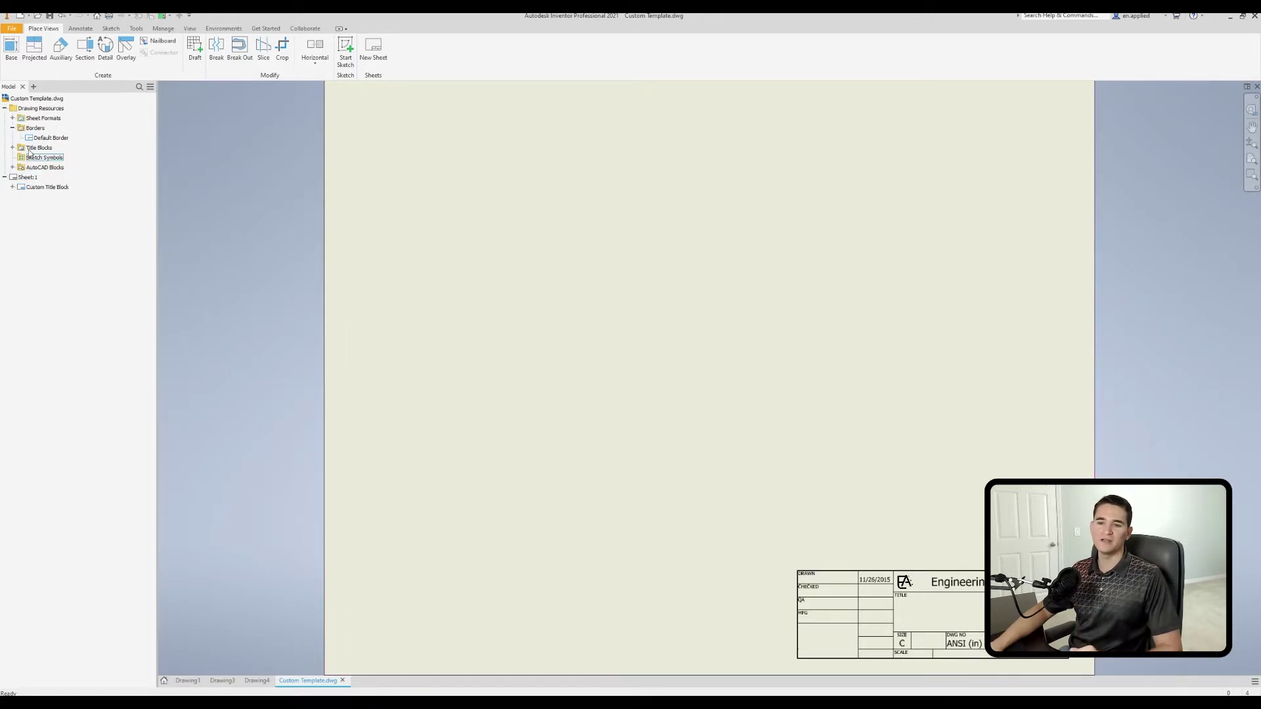
pyautogui.rightClick(44, 137)
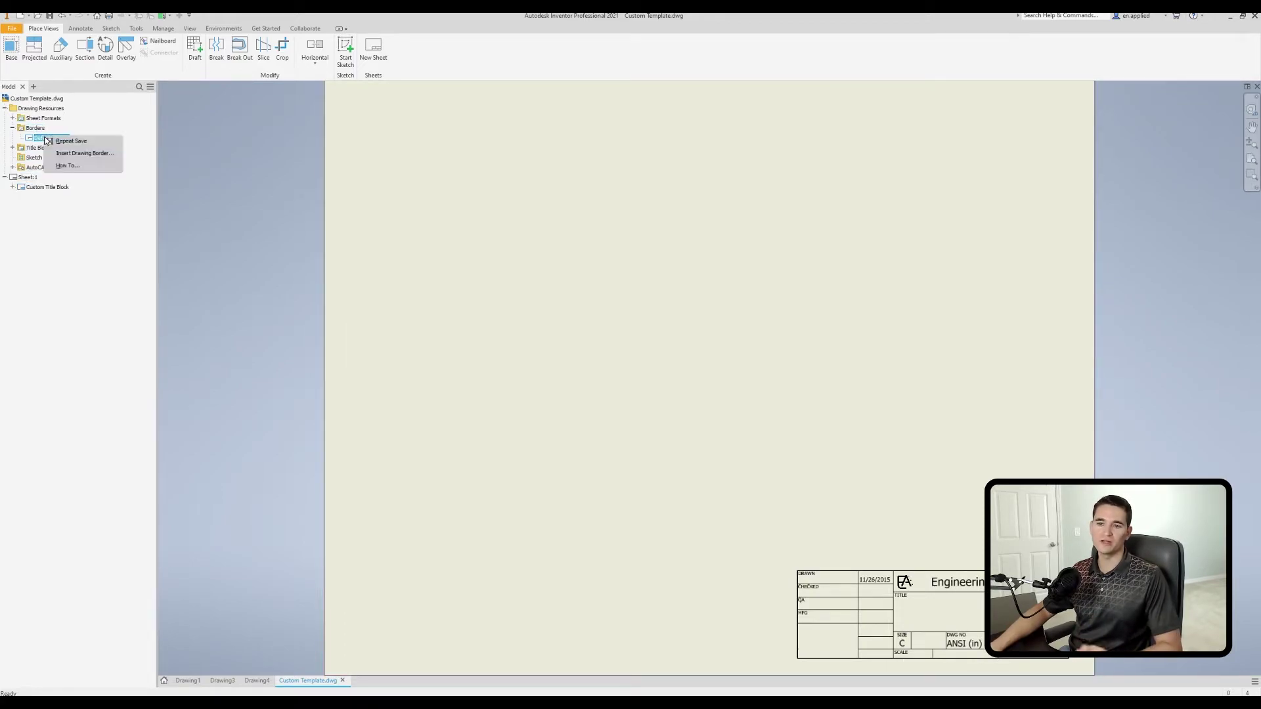
pyautogui.click(84, 154)
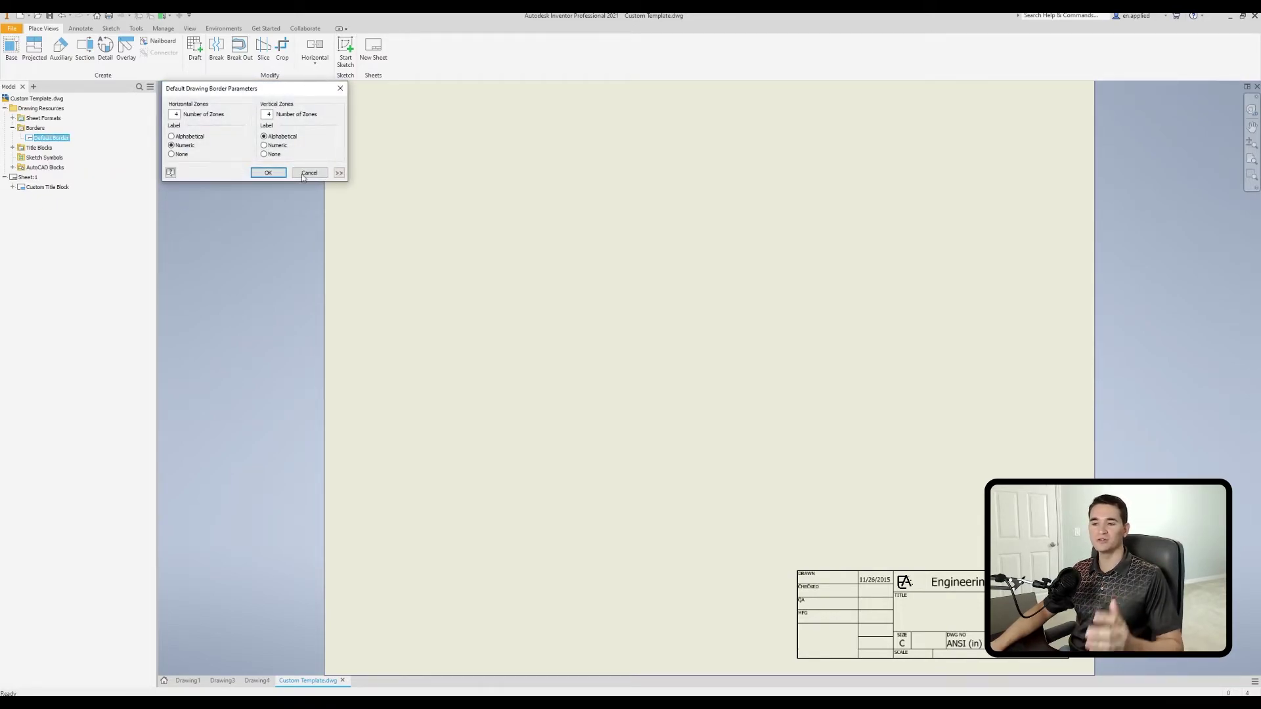
pyautogui.click(339, 173)
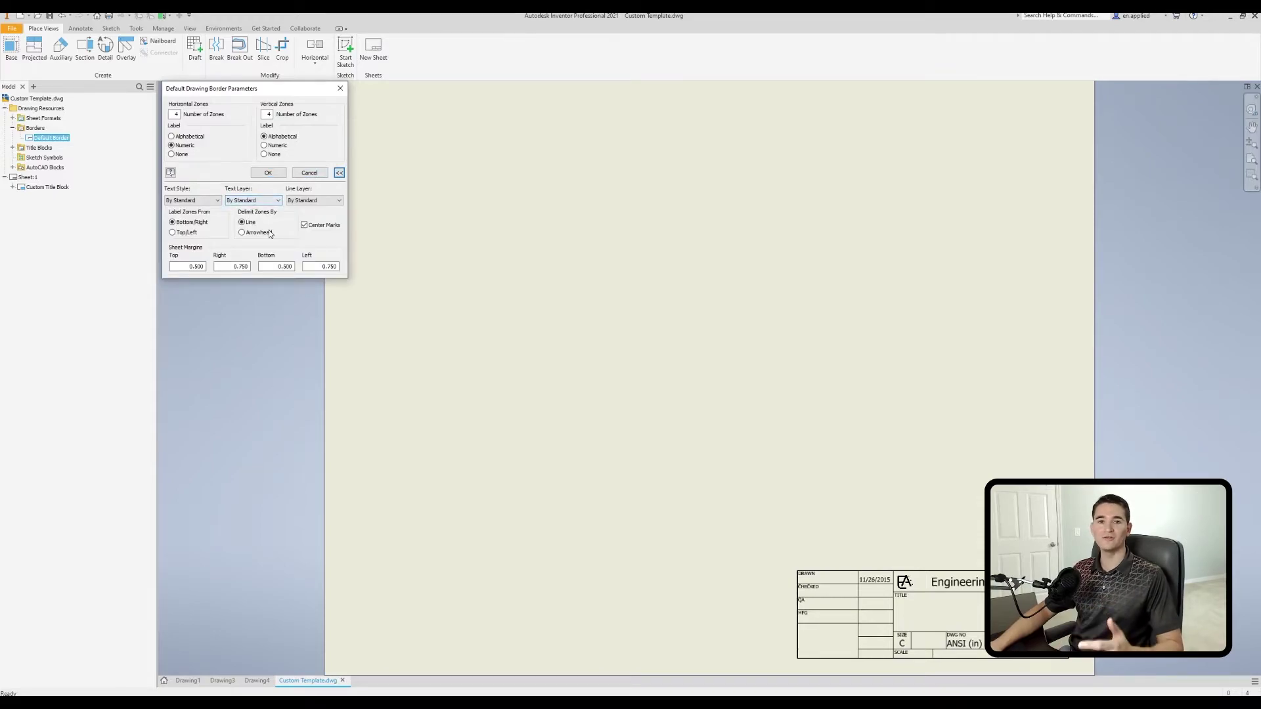
pyautogui.scroll(-1, 270, 295)
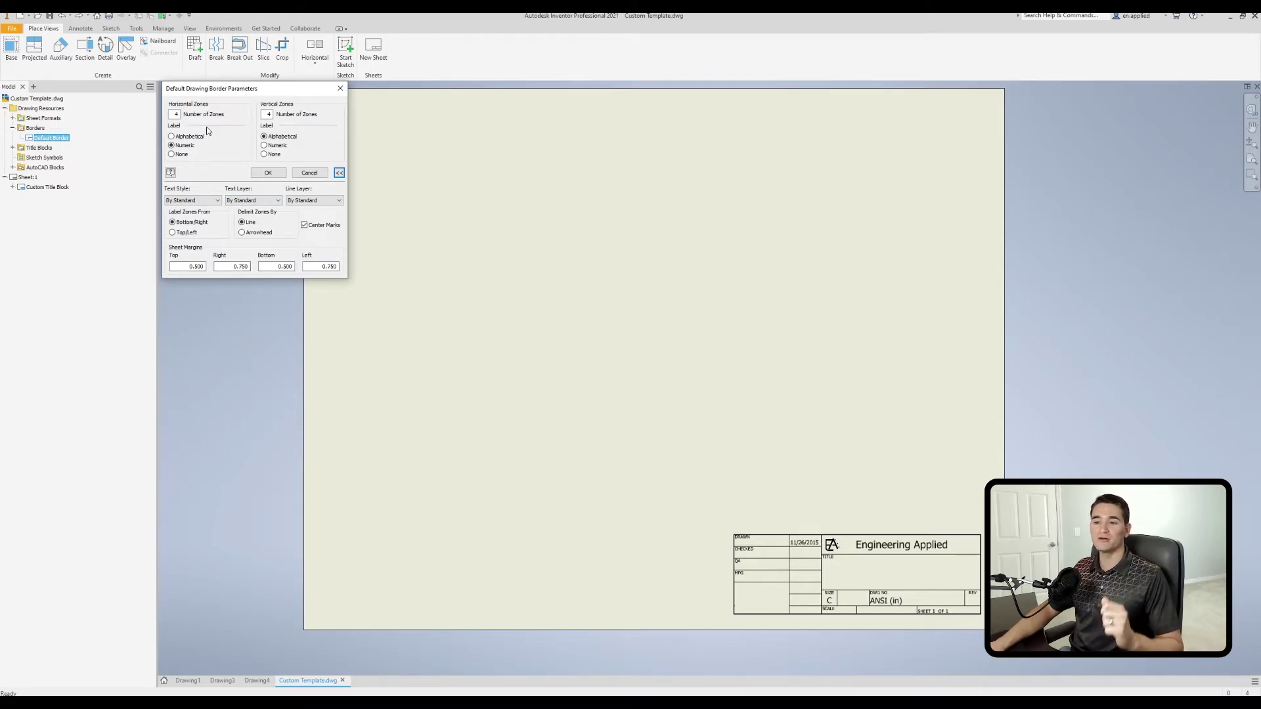
pyautogui.click(176, 114)
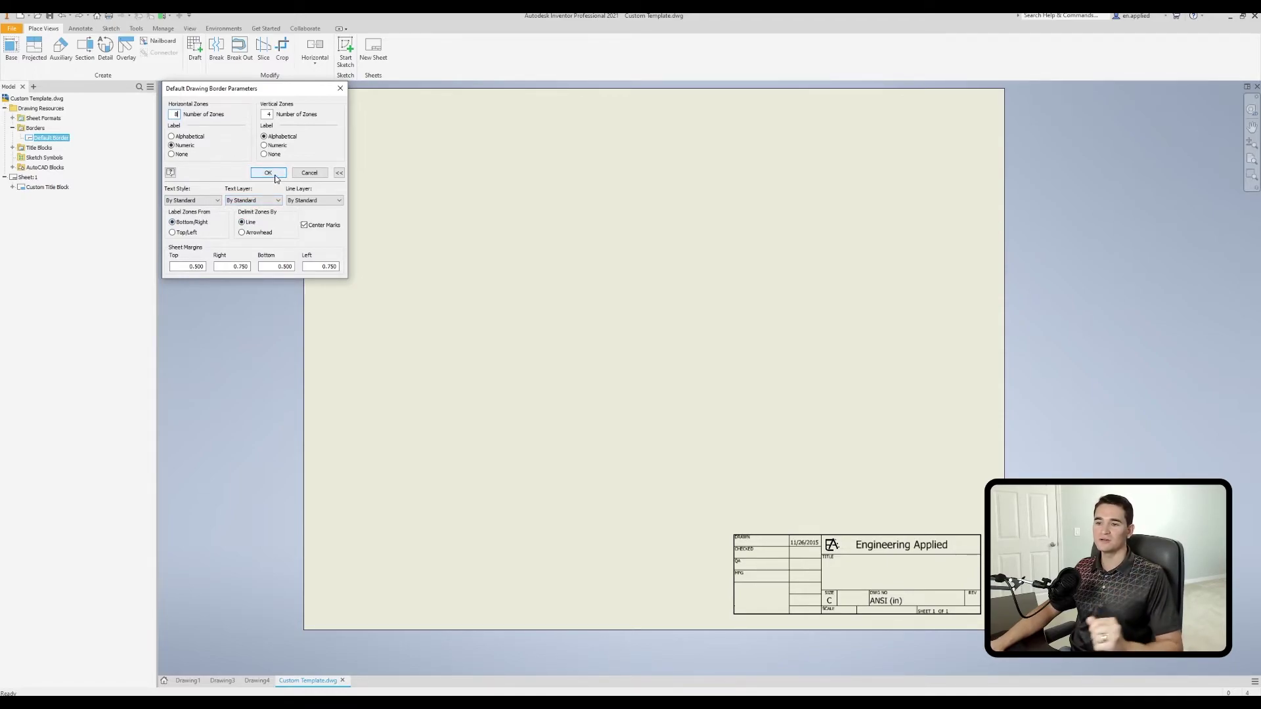
pyautogui.click(275, 174)
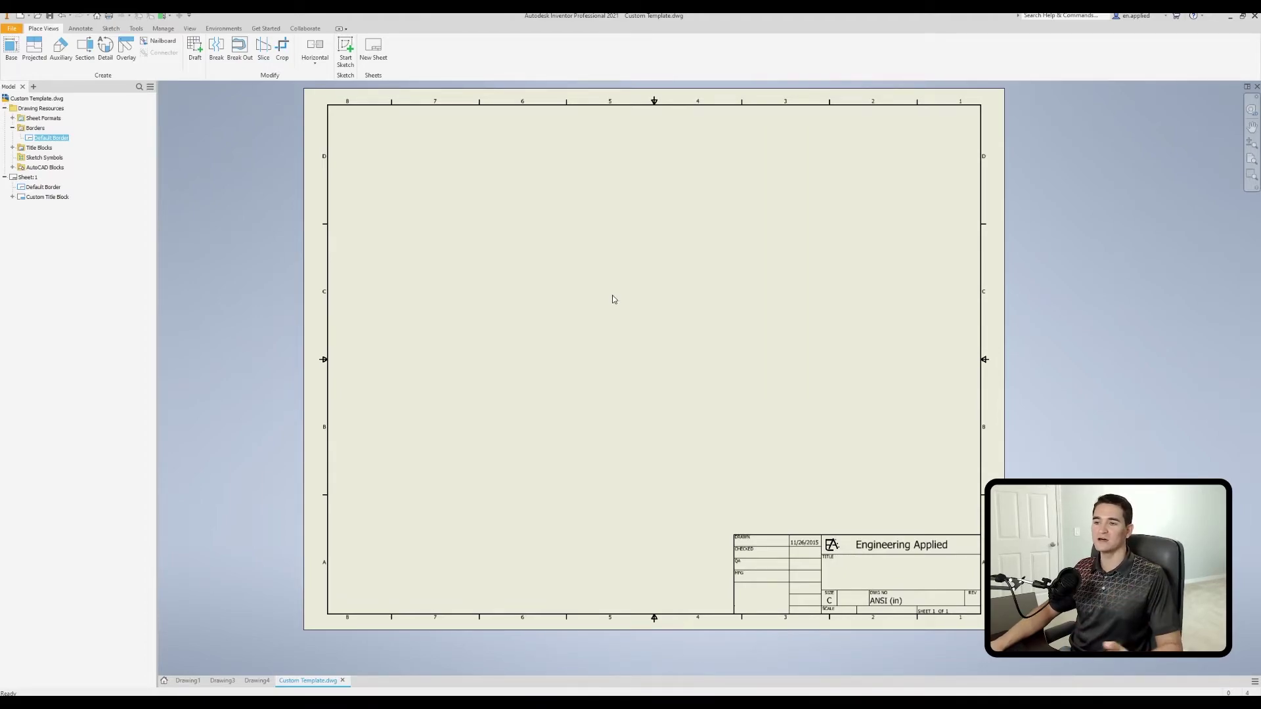
pyautogui.click(207, 187)
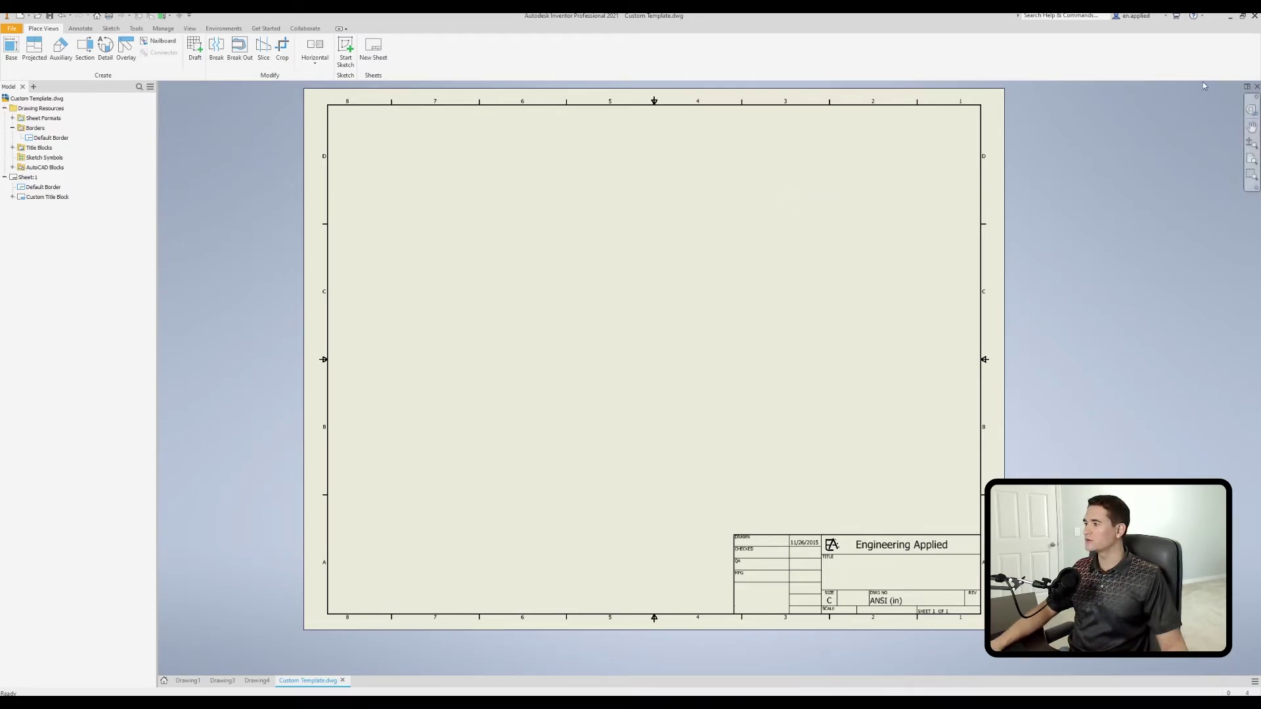
# Close the template and create a new drawing from Custom Template.dwg, accepting the style conflict.
pyautogui.click(1257, 86)
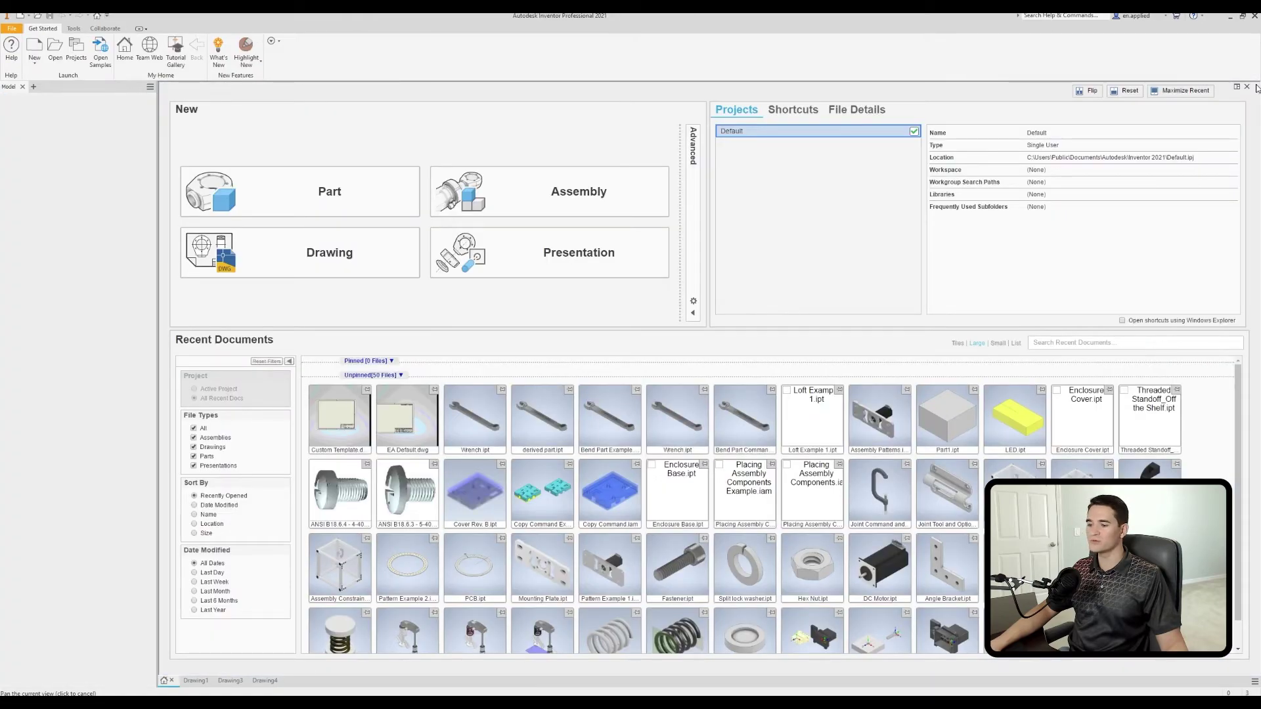
pyautogui.click(695, 197)
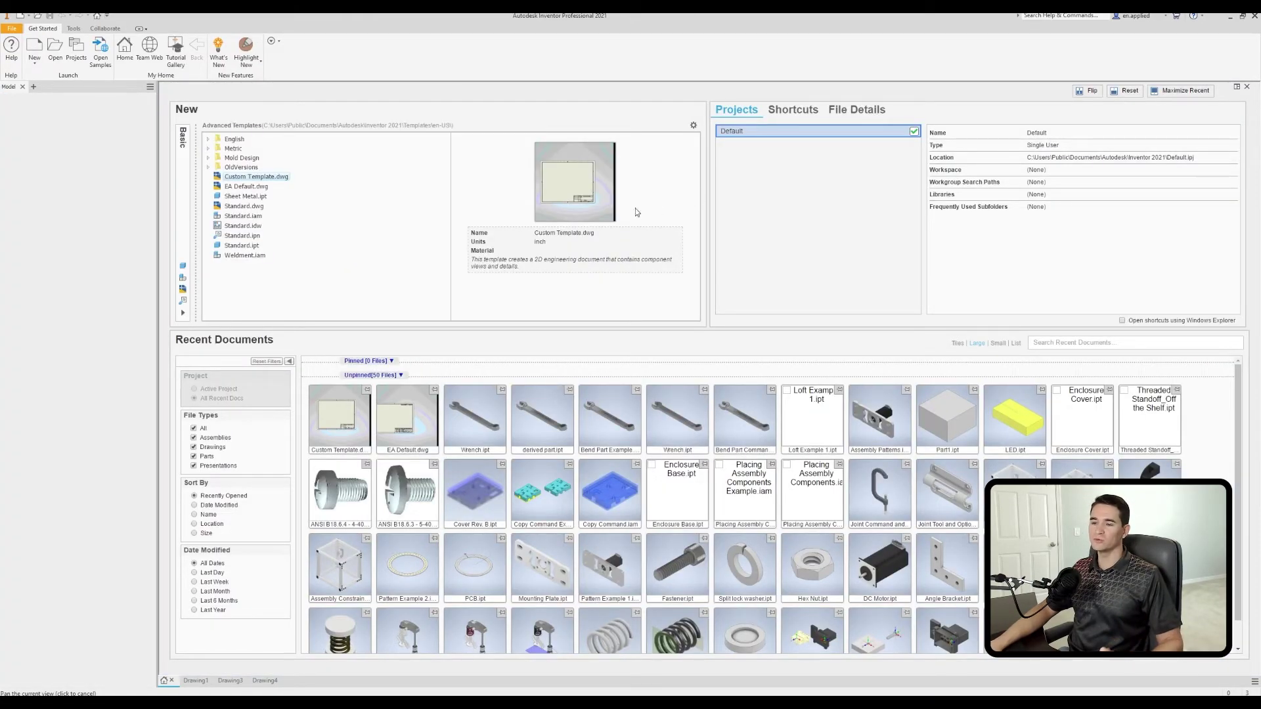
pyautogui.doubleClick(247, 178)
pyautogui.click(592, 397)
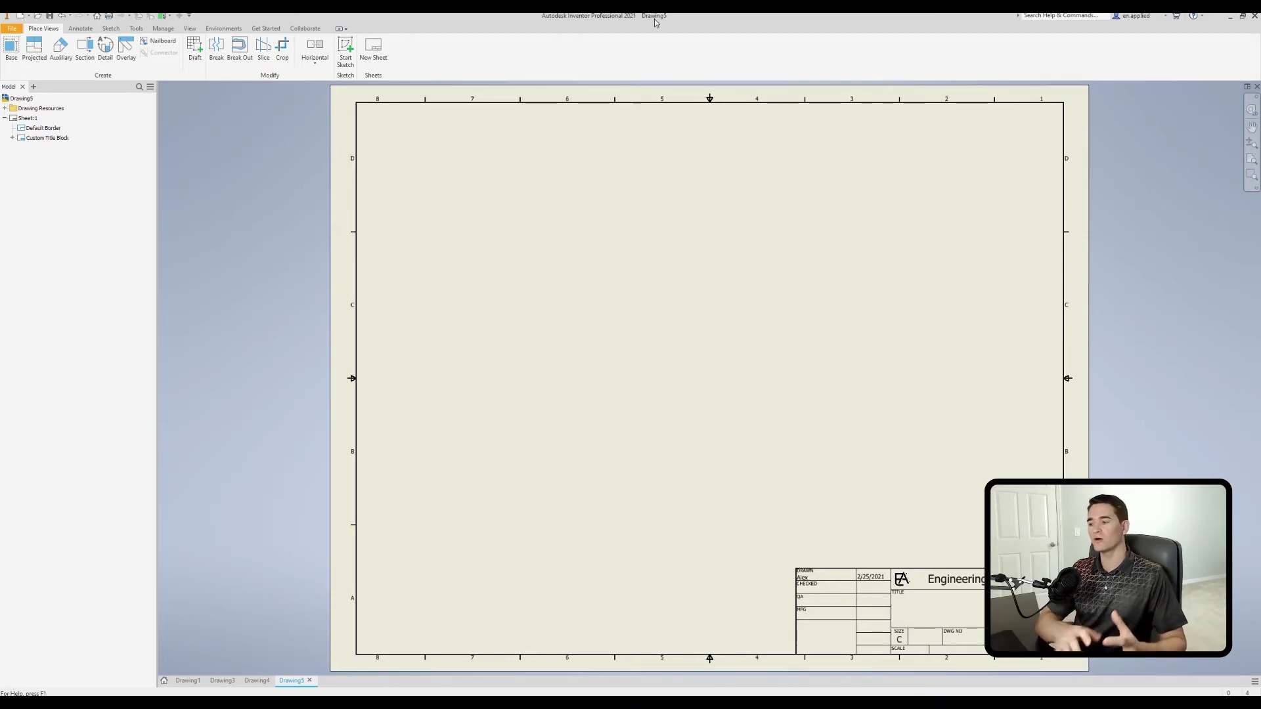
# Pan and zoom the new drawing's sheet to look over the border and title block.
pyautogui.moveTo(993, 582); pyautogui.dragTo(969, 554, button='middle')
pyautogui.scroll(3, 969, 554)
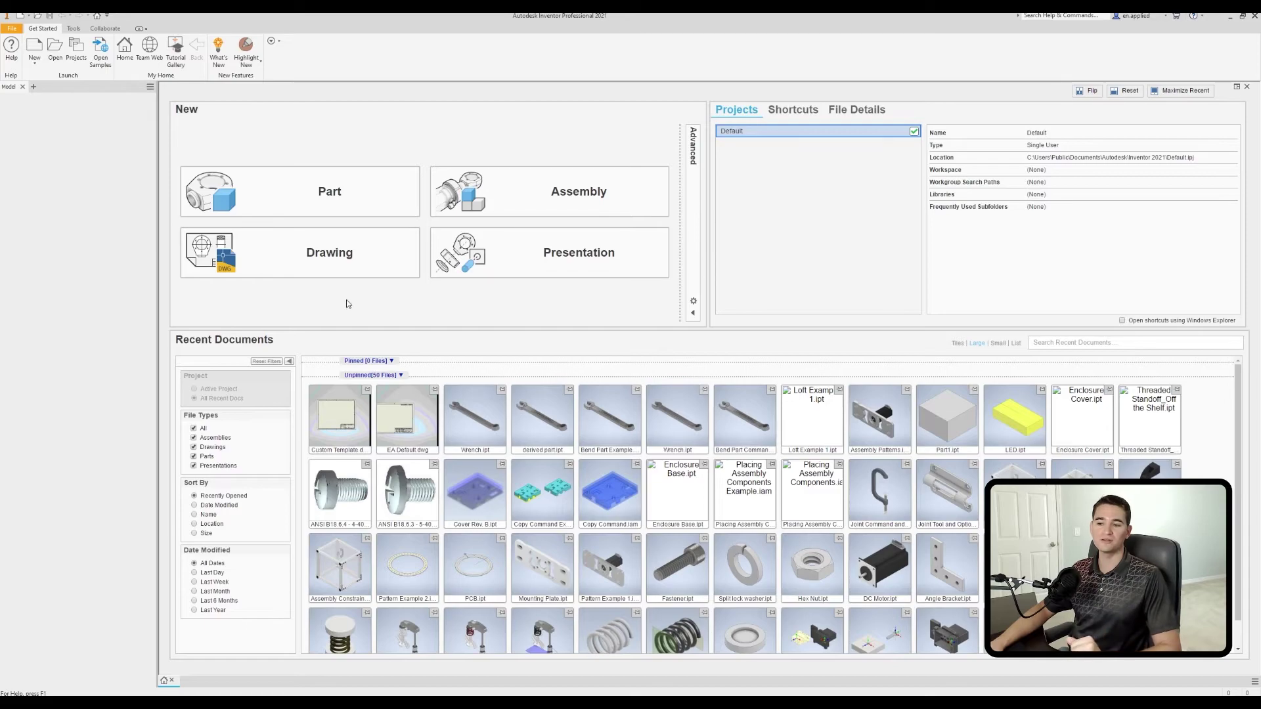
# Open a plain new drawing to check its title block, close Drawing8, then show the en-US templates folder.
pyautogui.click(333, 262)
pyautogui.click(599, 389)
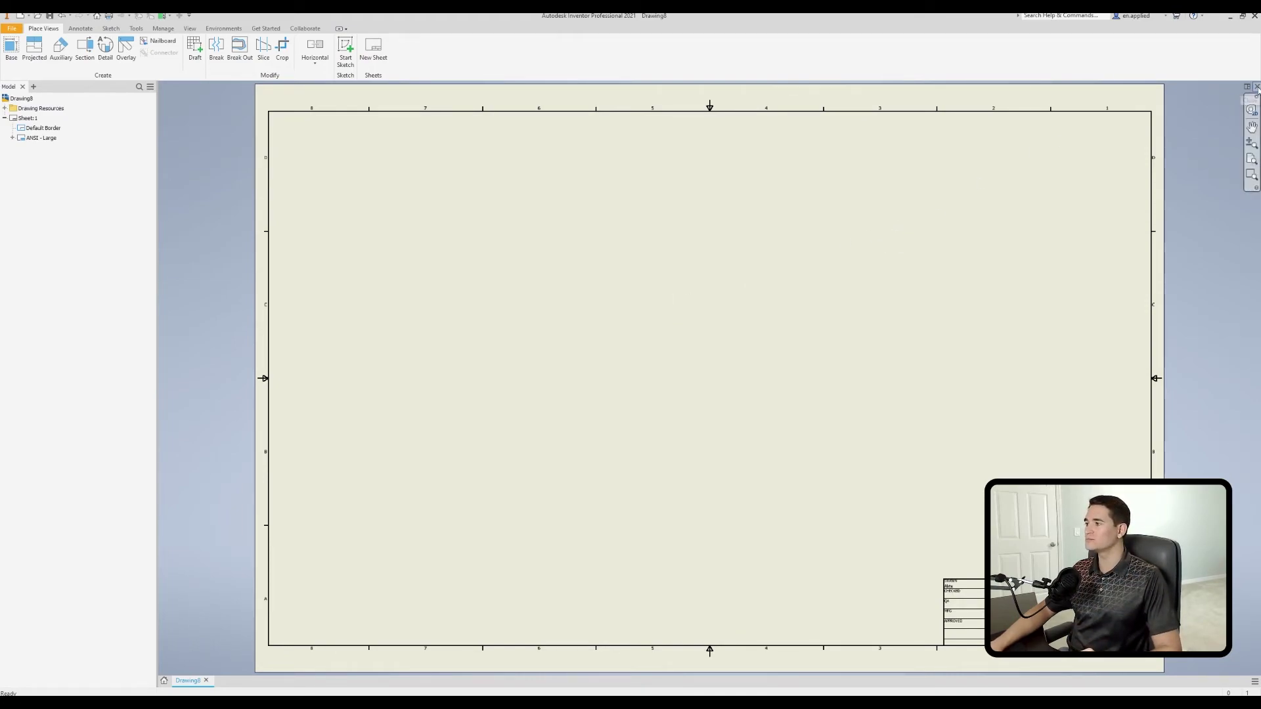
pyautogui.click(1257, 87)
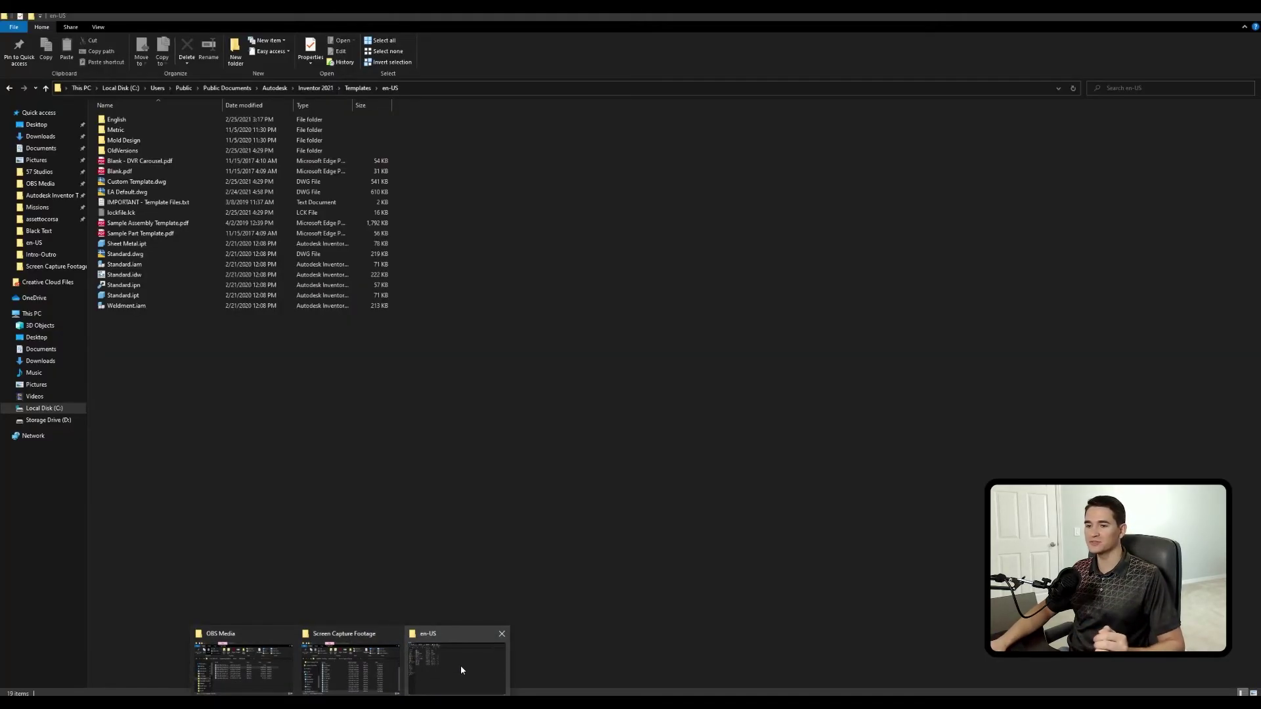
pyautogui.click(459, 665)
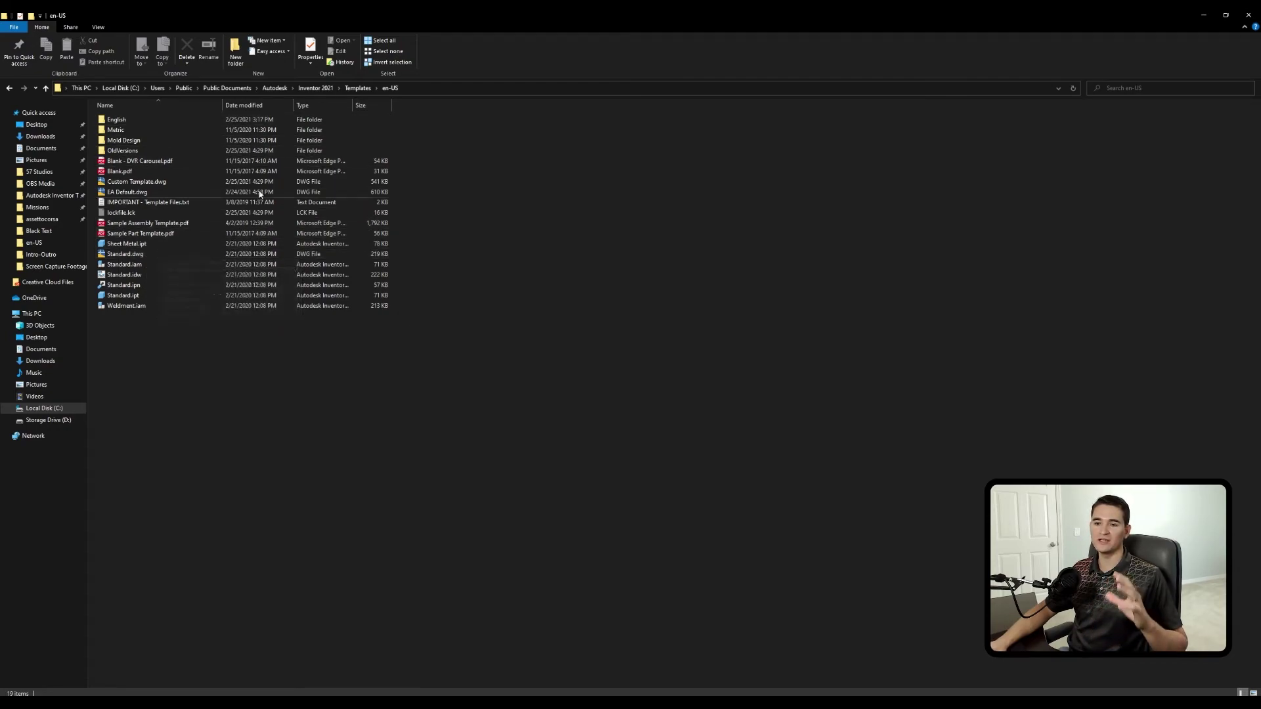
# Create a new folder named History in the Templates folder.
pyautogui.click(358, 89)
pyautogui.rightClick(146, 158)
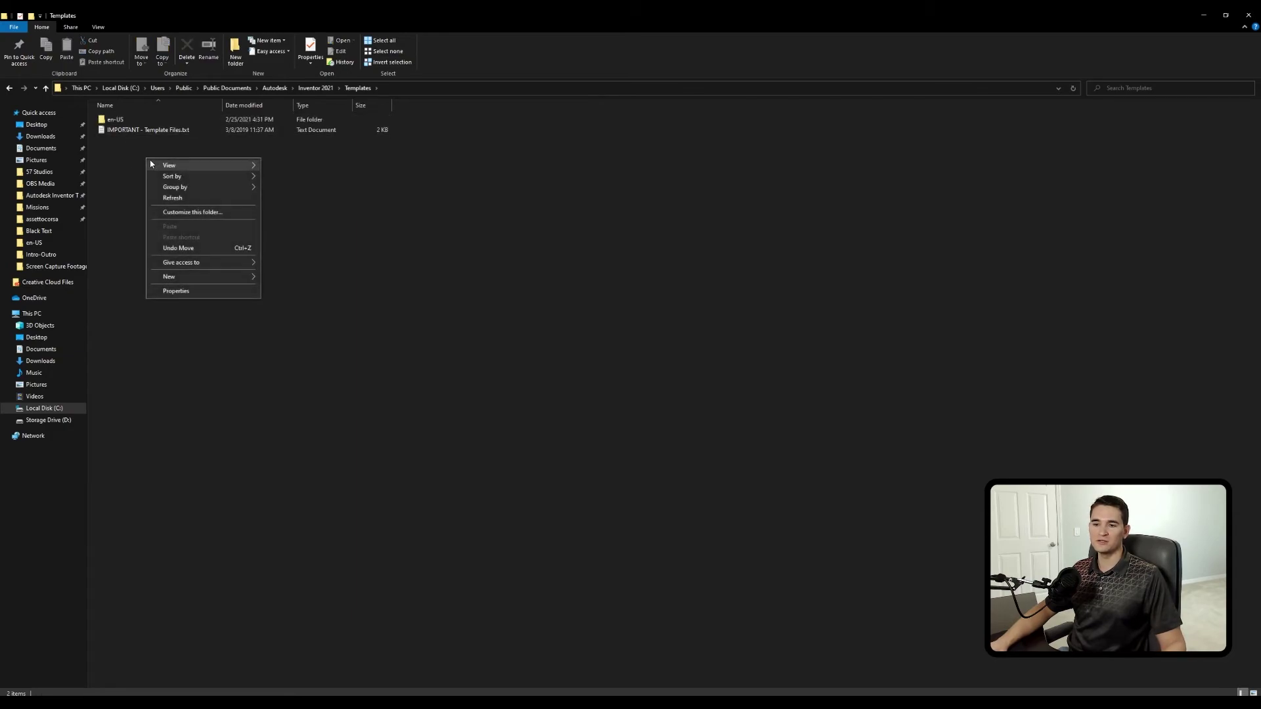
pyautogui.moveTo(191, 277)
pyautogui.click(282, 279)
pyautogui.write('History')
pyautogui.press('Return')
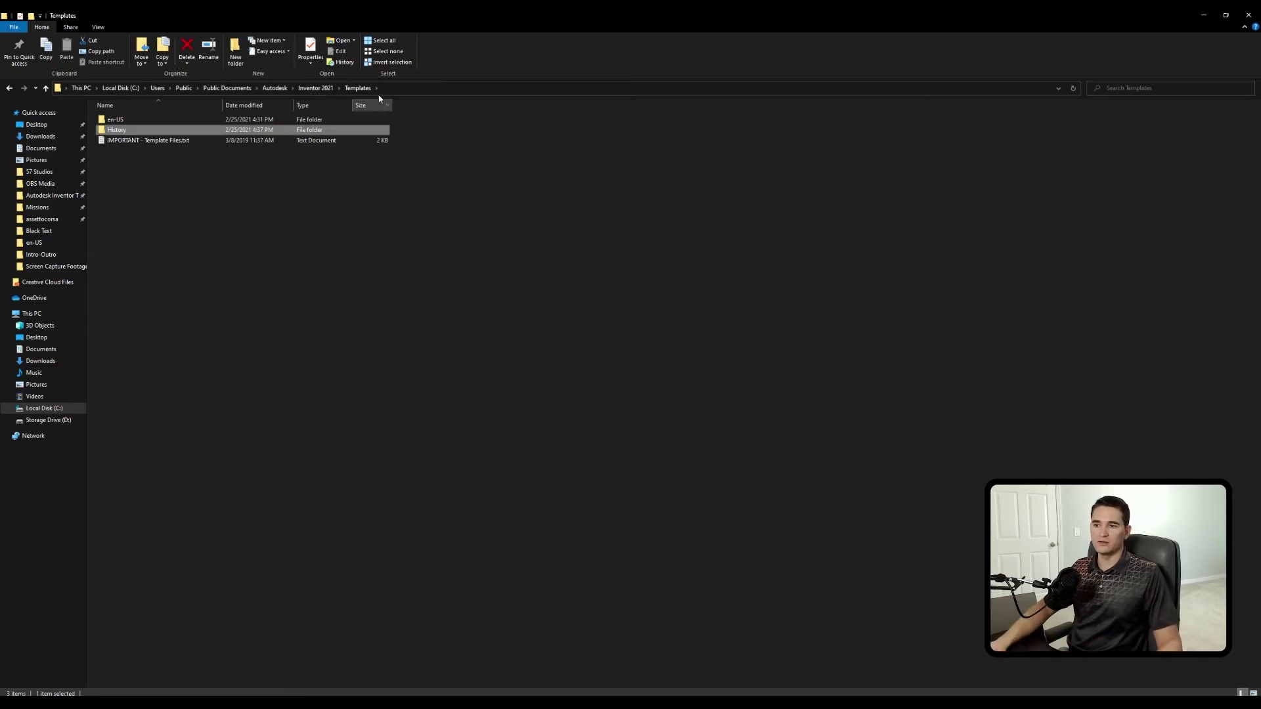
# Move Standard.dwg from en-US into the History folder, then return to en-US.
pyautogui.doubleClick(116, 120)
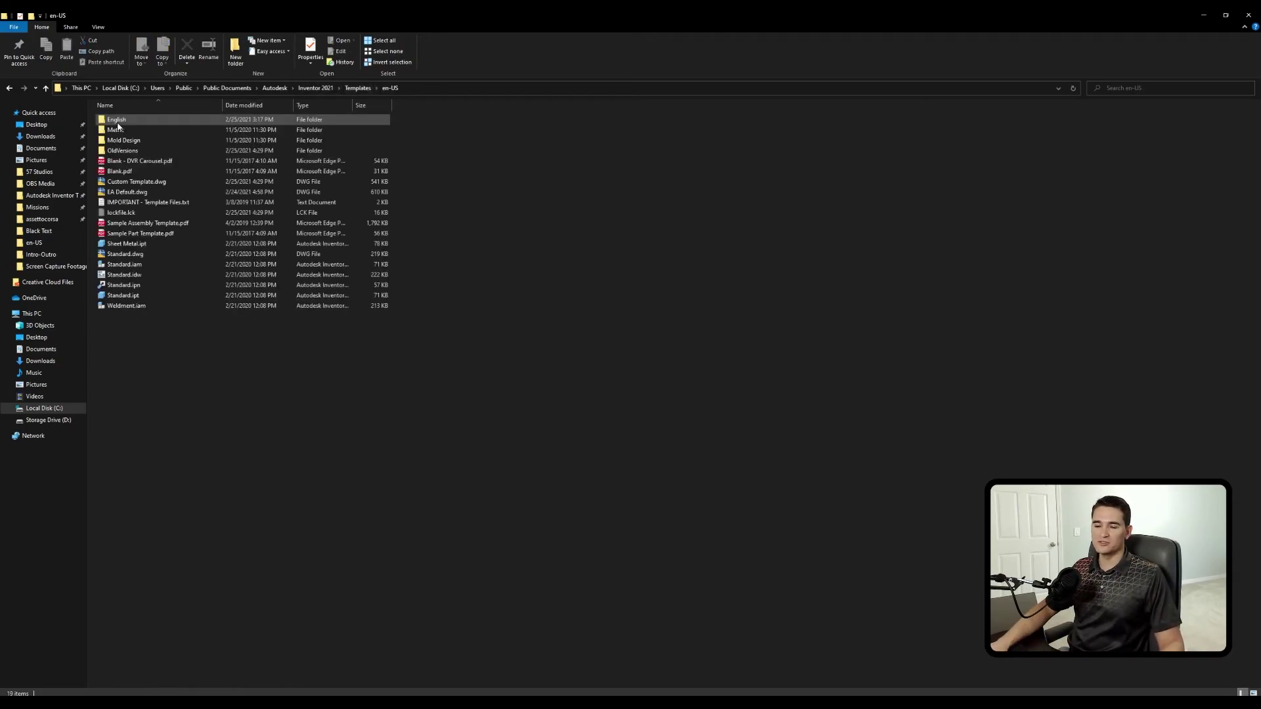
pyautogui.click(136, 255)
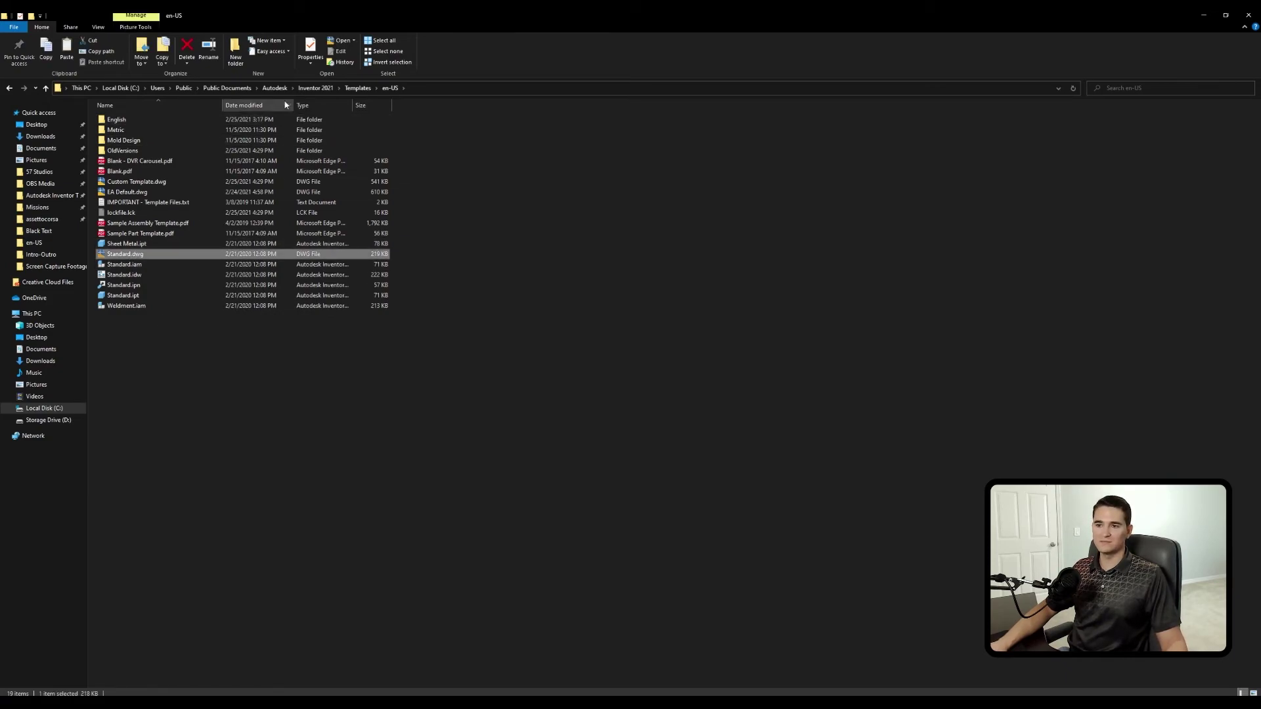
pyautogui.click(358, 88)
pyautogui.doubleClick(141, 134)
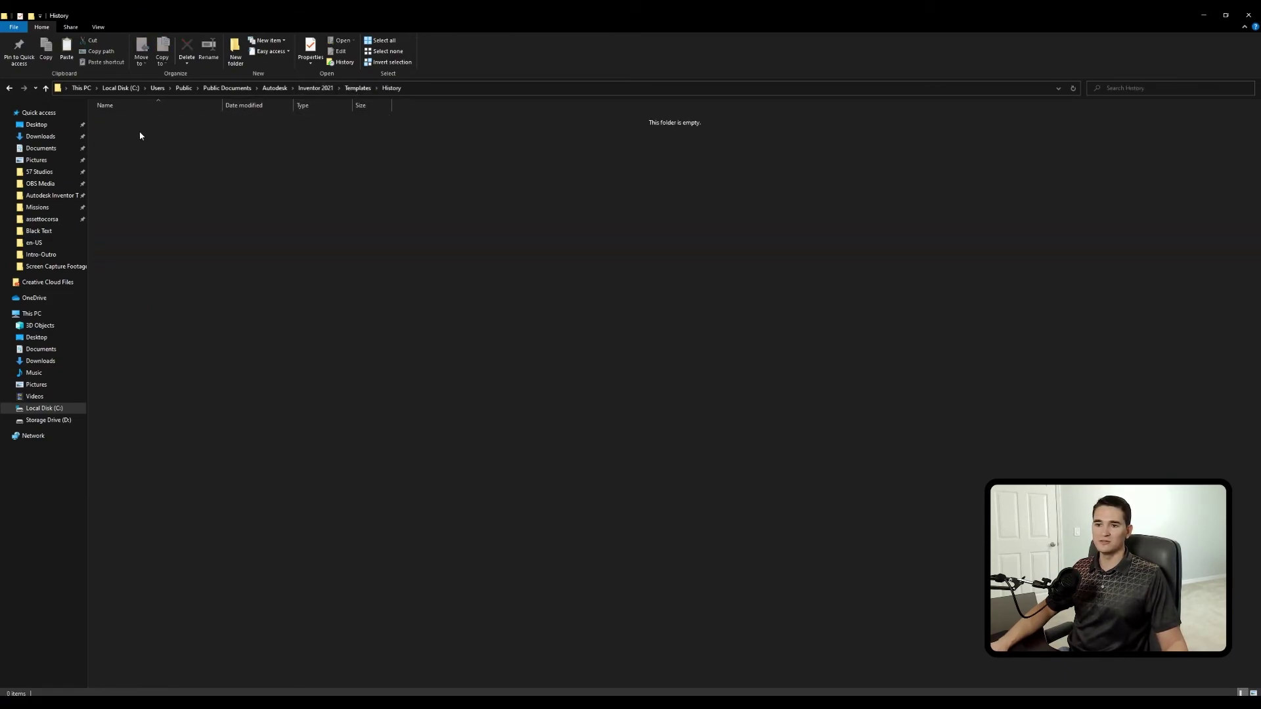
pyautogui.rightClick(140, 135)
pyautogui.click(166, 205)
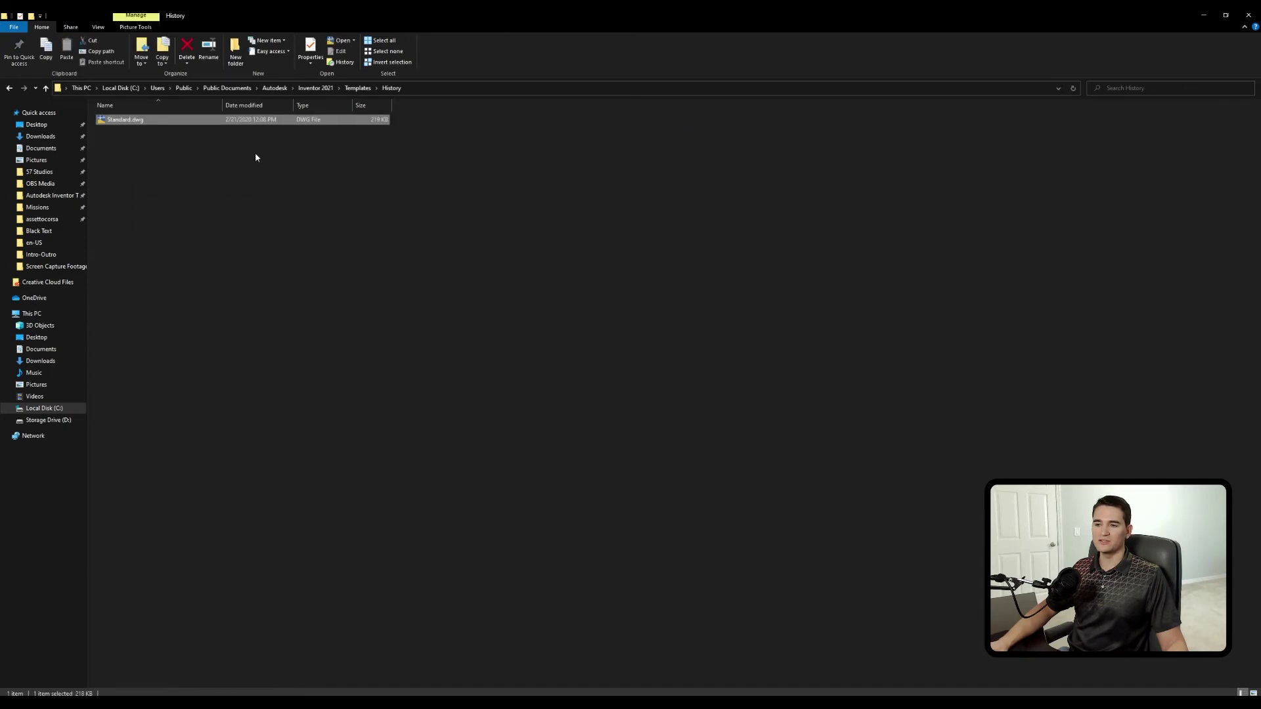
pyautogui.click(358, 88)
pyautogui.doubleClick(145, 118)
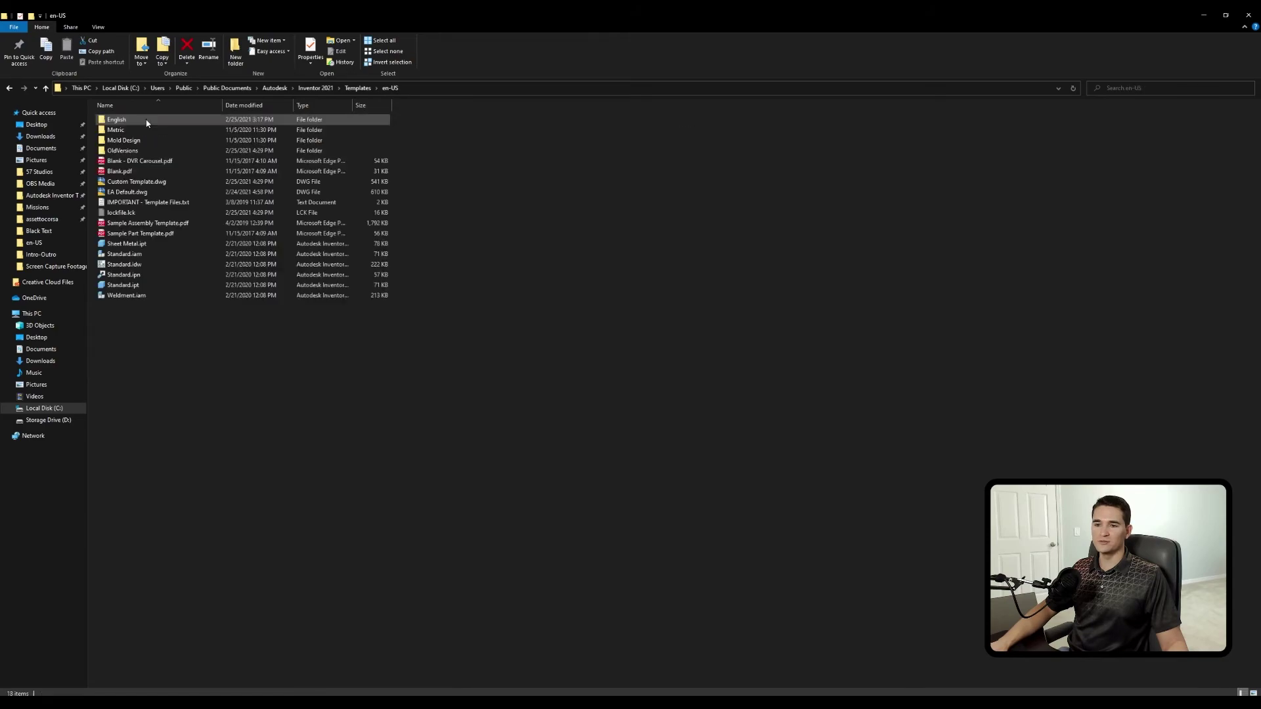
# Rename Custom Template.dwg to Standard.dwg in en-US and switch back to Inventor.
pyautogui.click(138, 187)
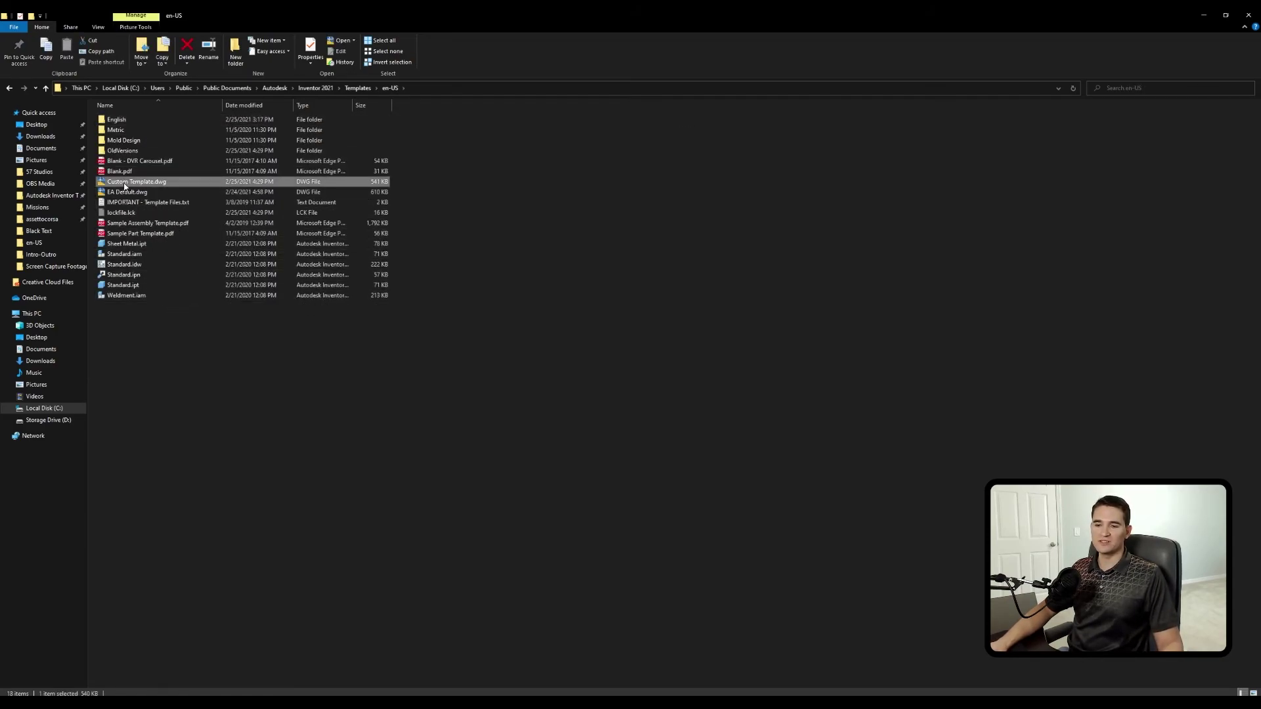
pyautogui.rightClick(139, 185)
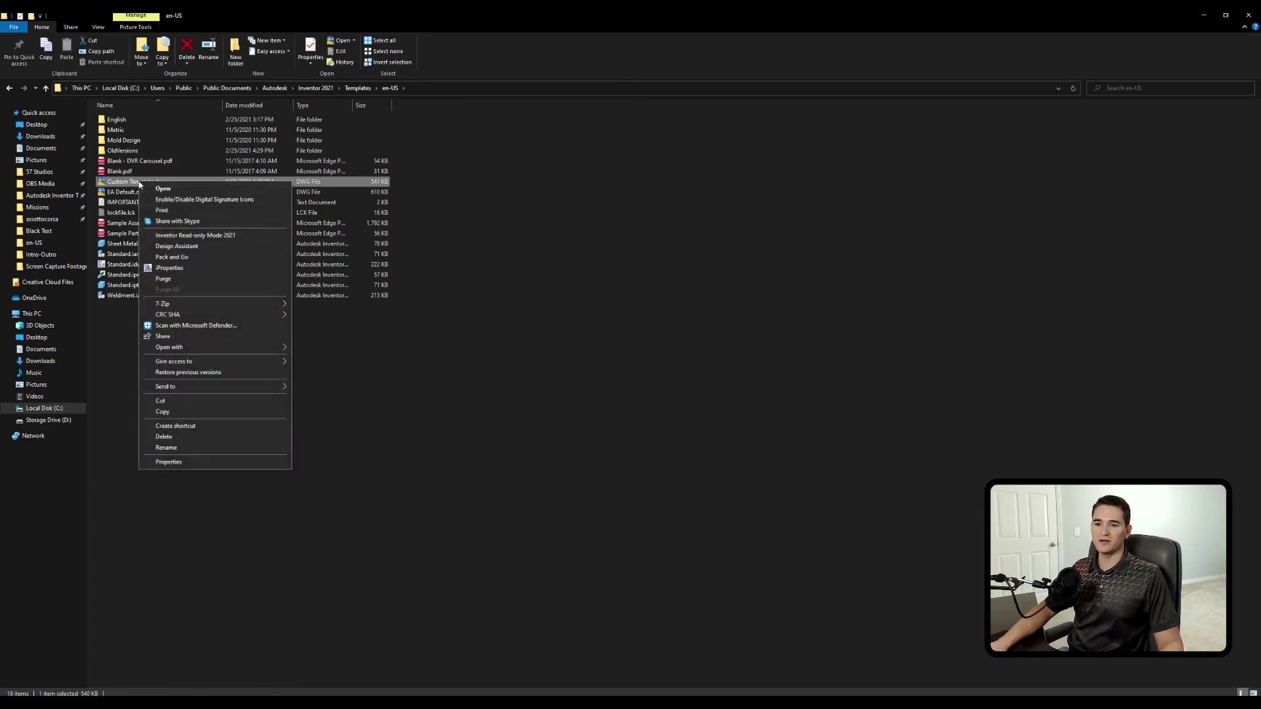
pyautogui.click(193, 449)
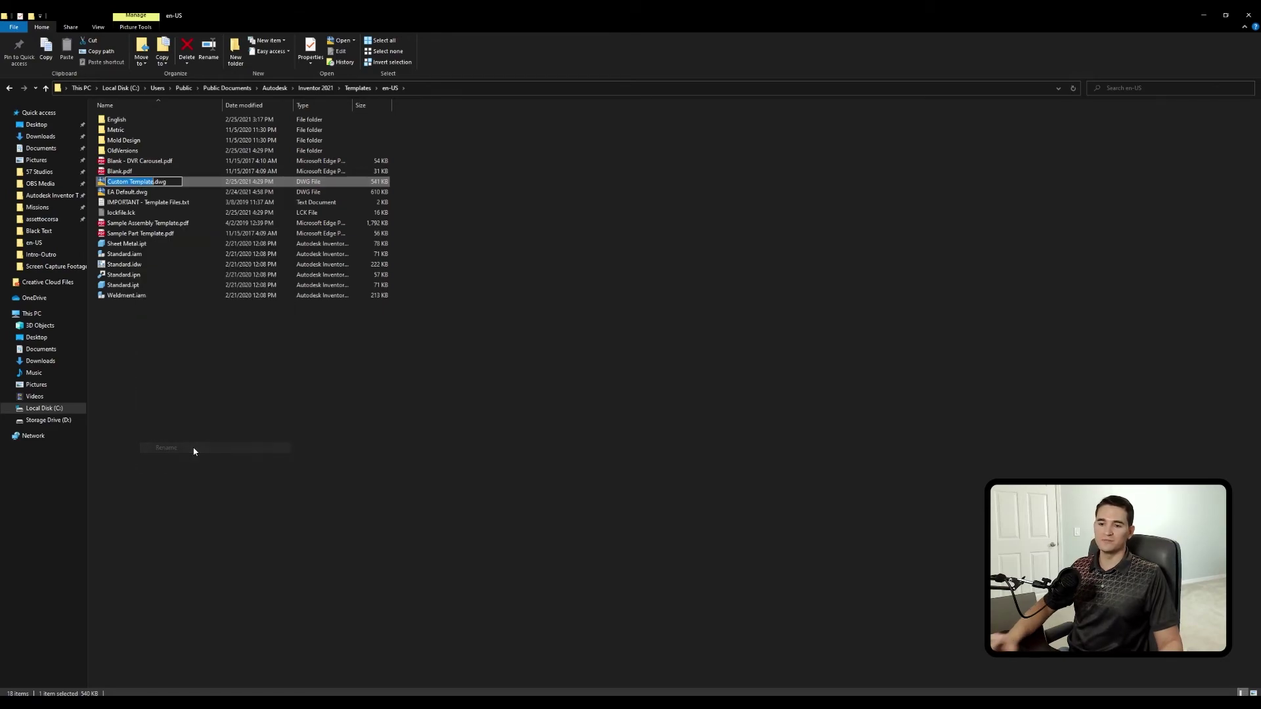
pyautogui.write('Standard')
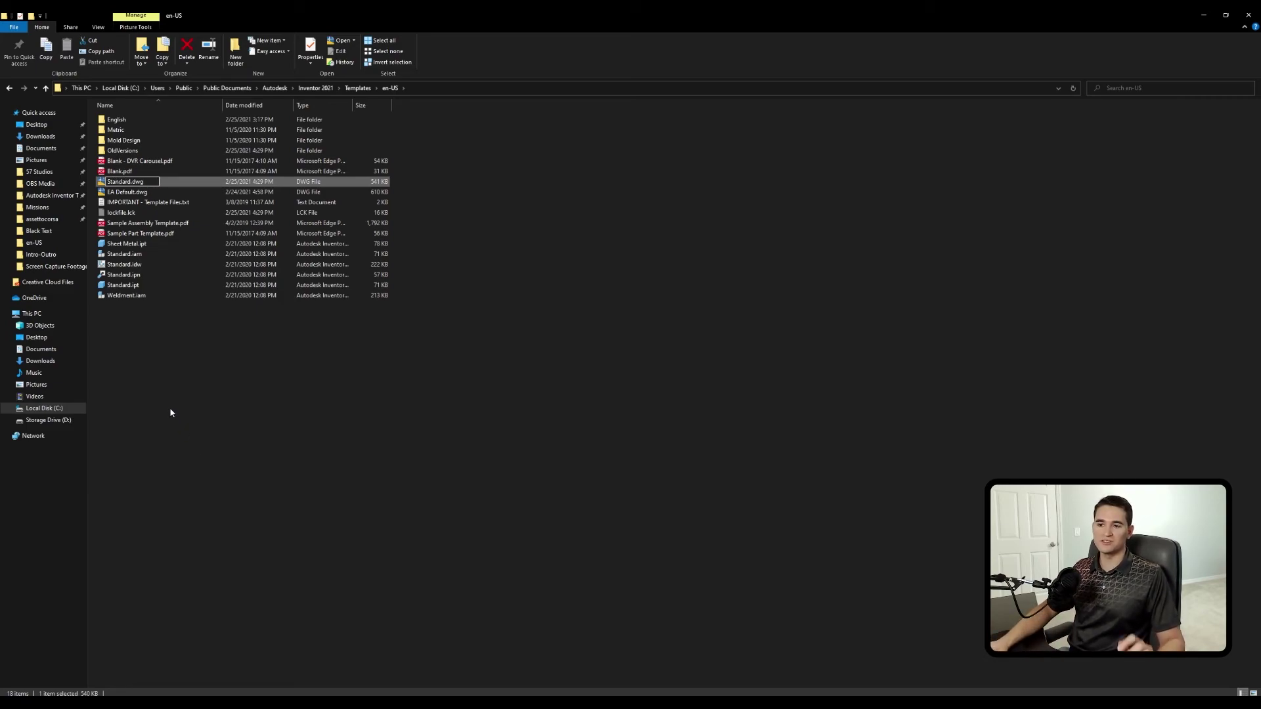
pyautogui.click(177, 376)
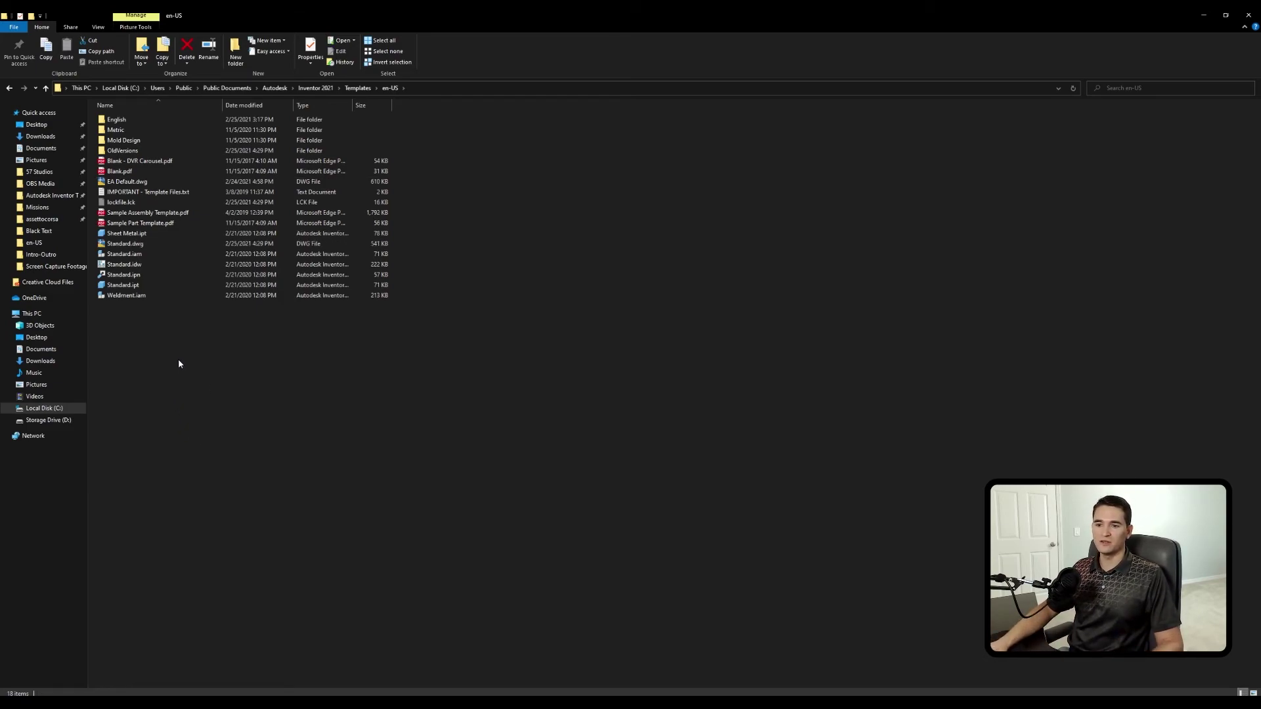
pyautogui.rightClick(447, 694)
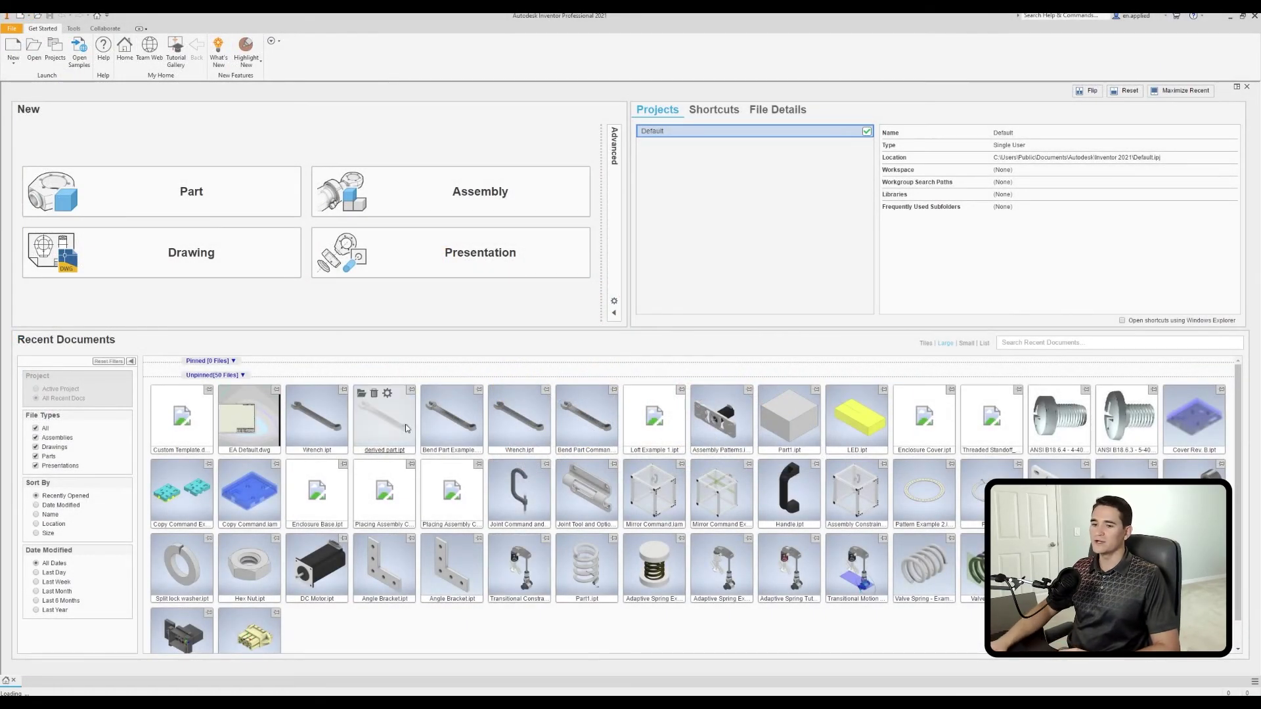
# Confirm Standard.dwg is in the template list, then start a basic drawing, accepting the style conflict.
pyautogui.click(610, 191)
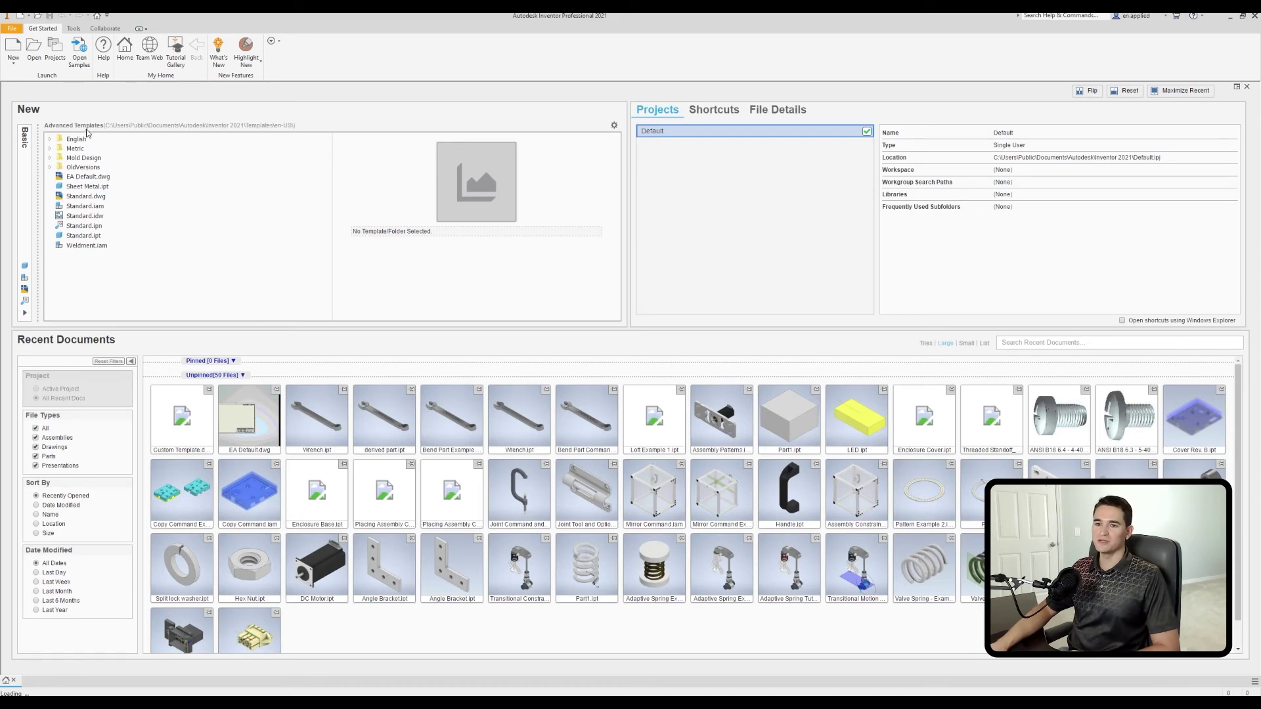
pyautogui.click(29, 157)
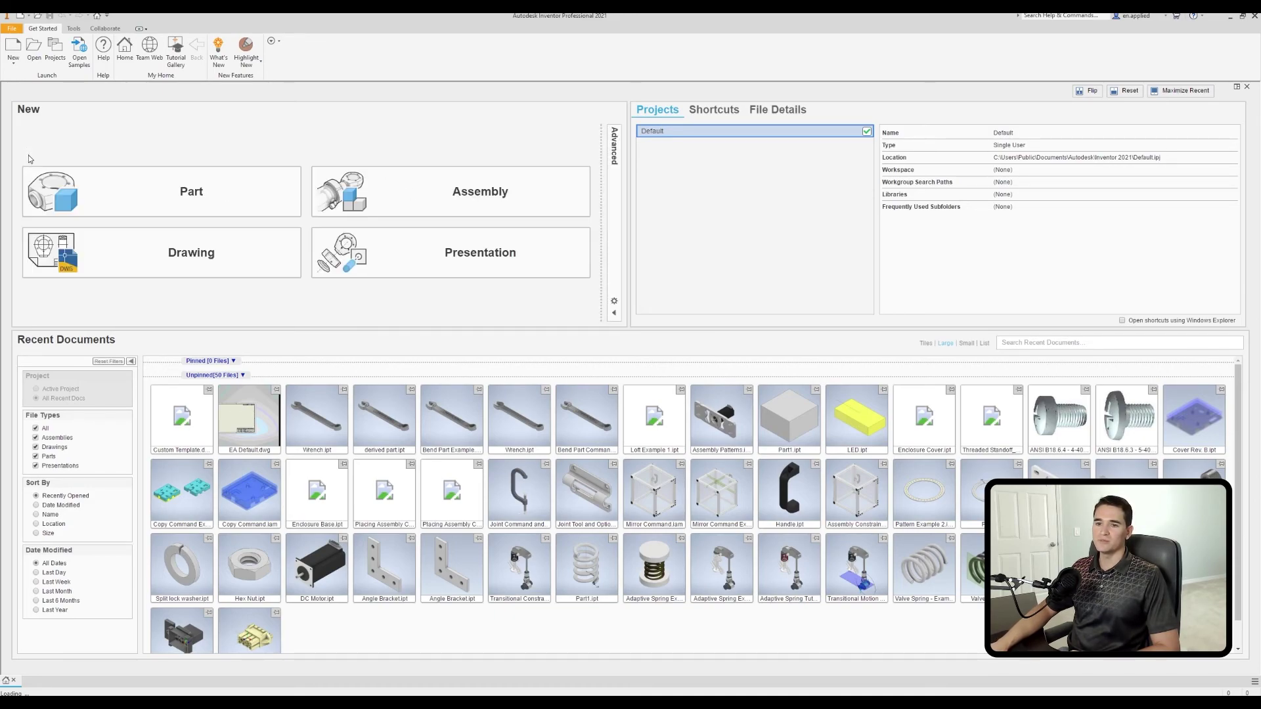
pyautogui.click(190, 261)
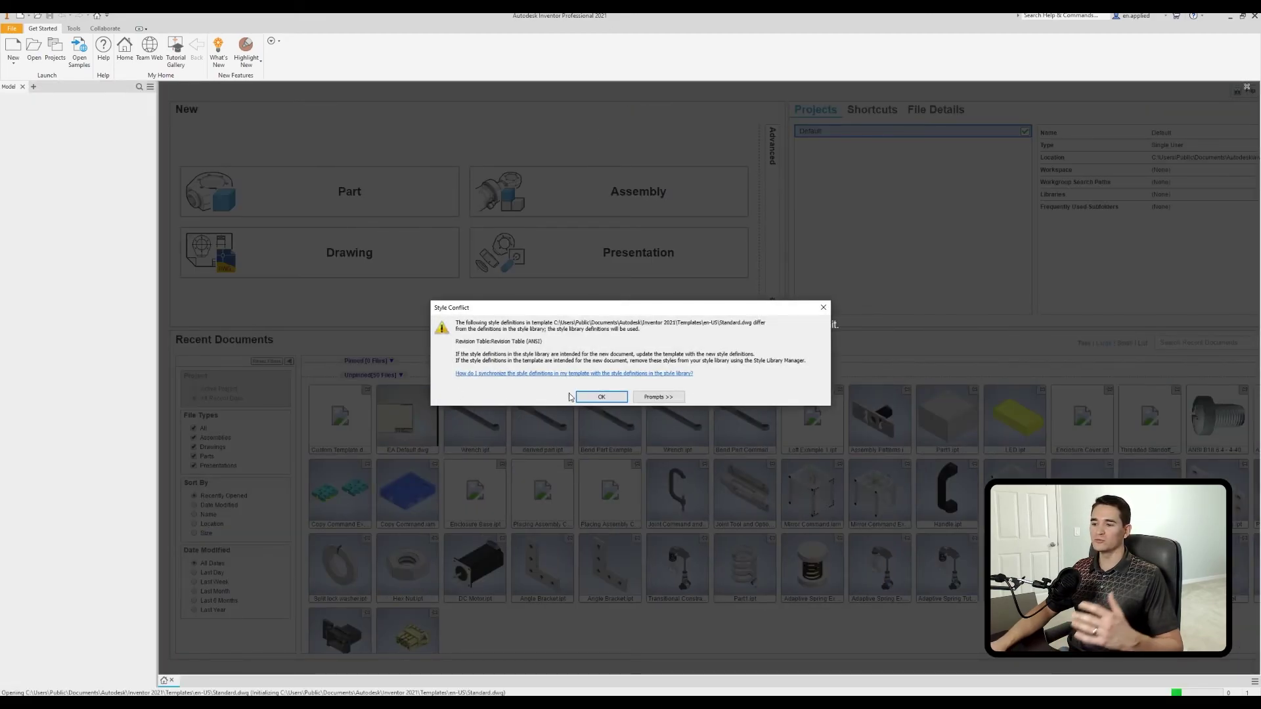
pyautogui.click(578, 396)
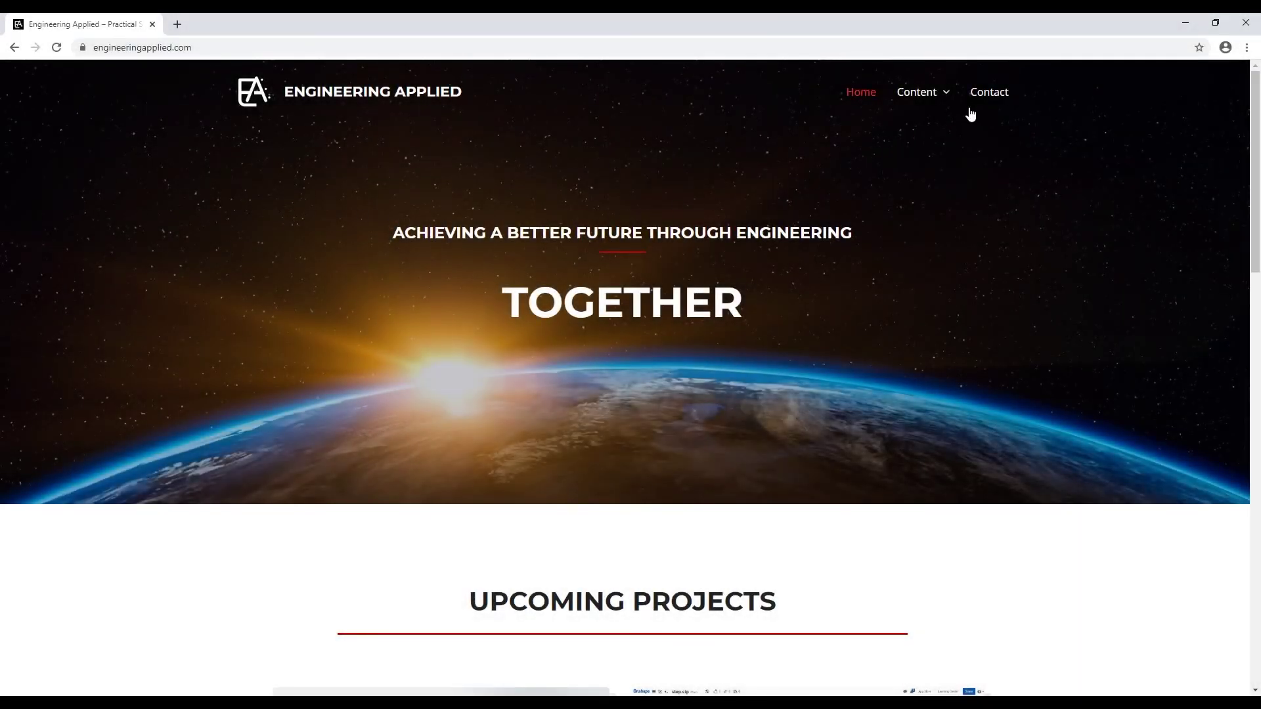
# Go to the site's Contact page and scroll down to its message form.
pyautogui.click(975, 99)
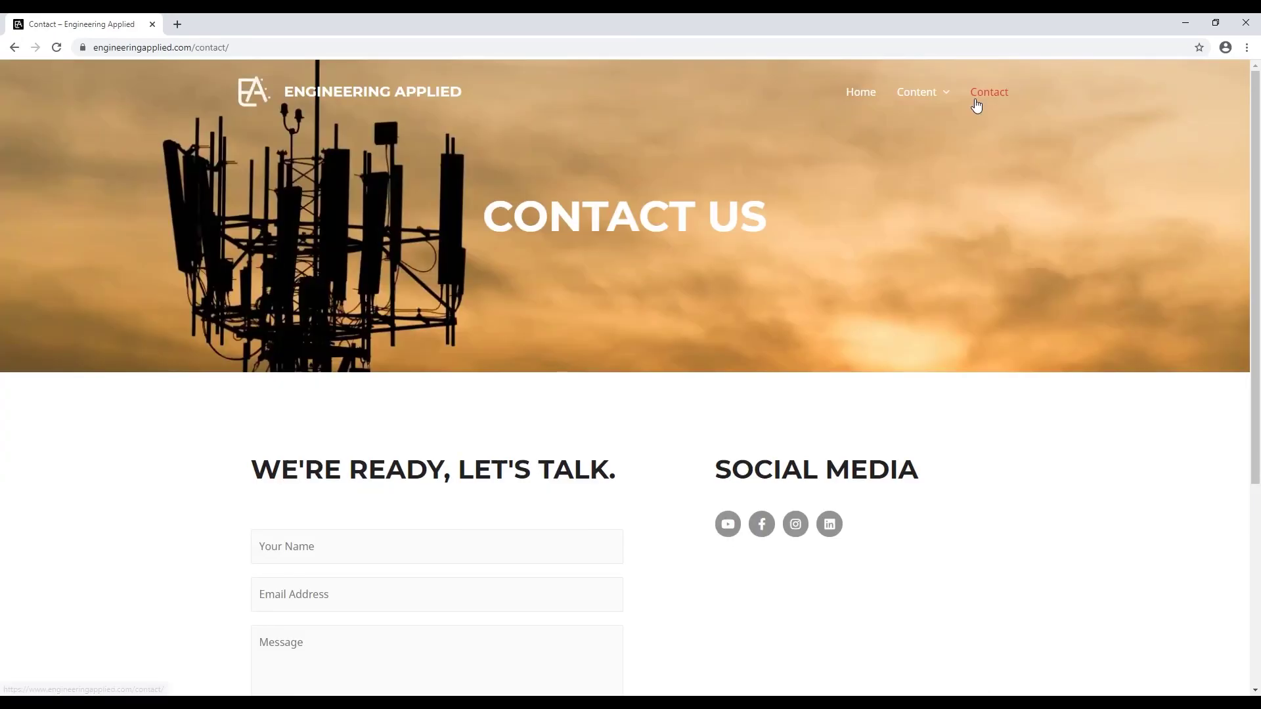
pyautogui.scroll(-1, 713, 317)
pyautogui.scroll(-1, 713, 316)
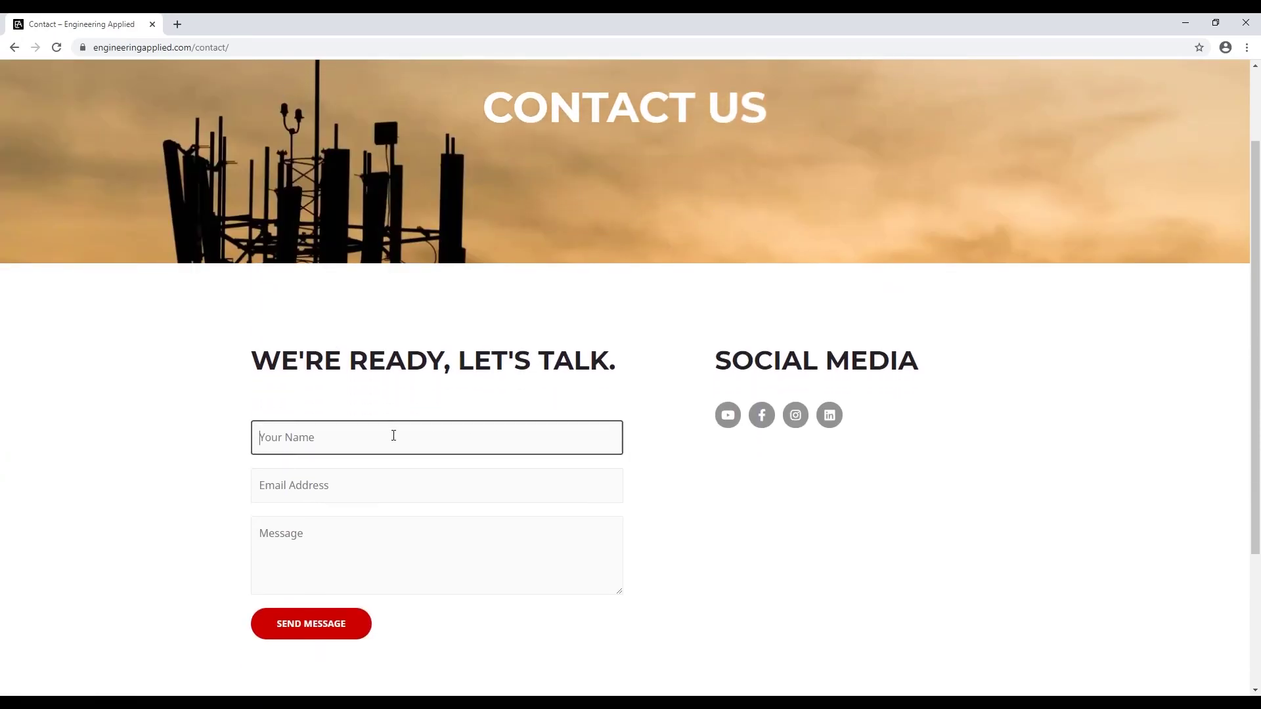